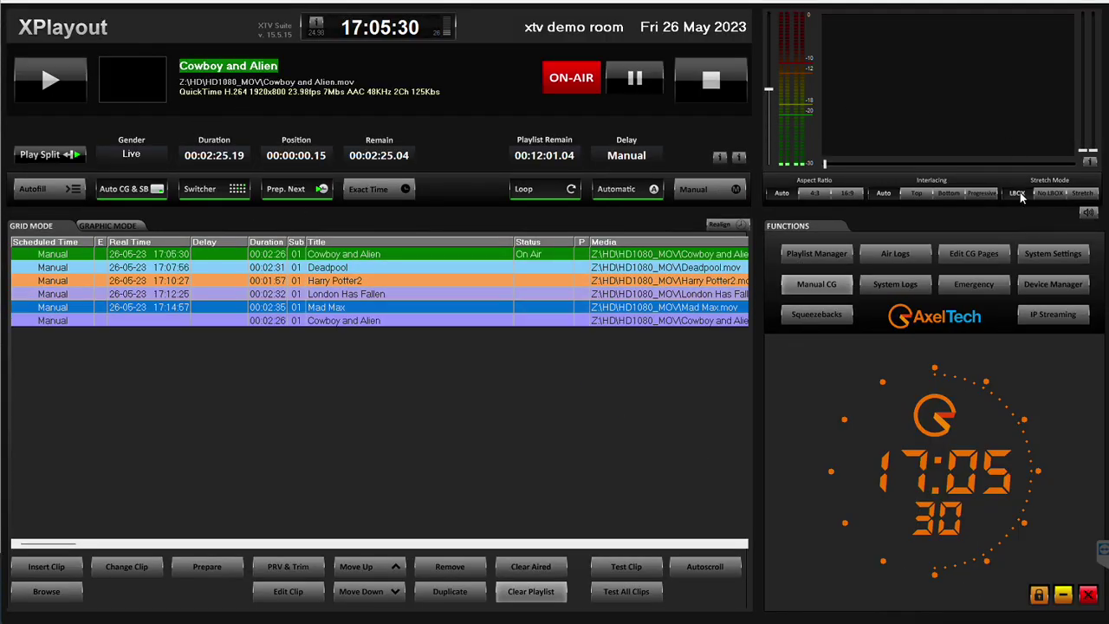
- Assign the sample graphic file 01_Axel.acg to the sixth manual CG layer and put that layer on air
{"action": "left_click", "coordinate": [809, 285]}
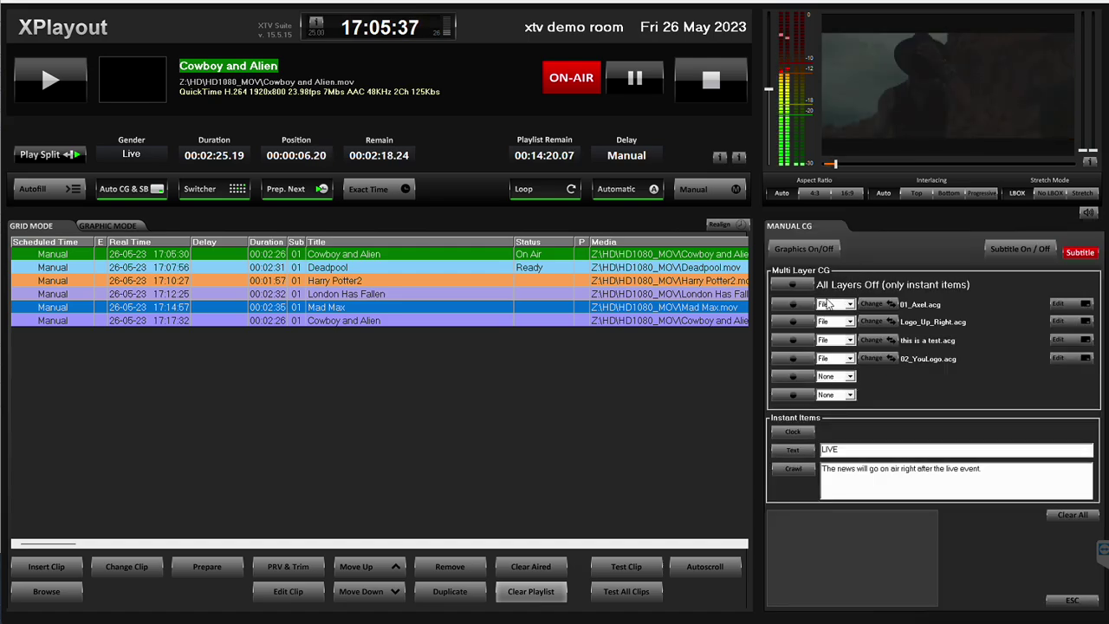
{"action": "left_click", "coordinate": [792, 394]}
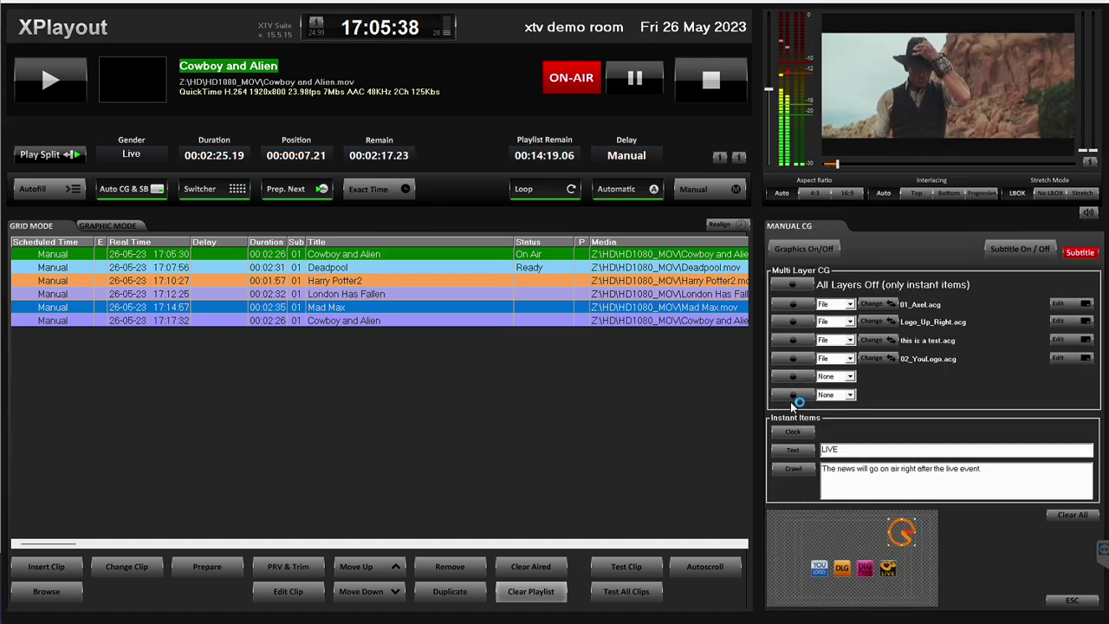
{"action": "left_click", "coordinate": [849, 395]}
{"action": "left_click", "coordinate": [835, 413]}
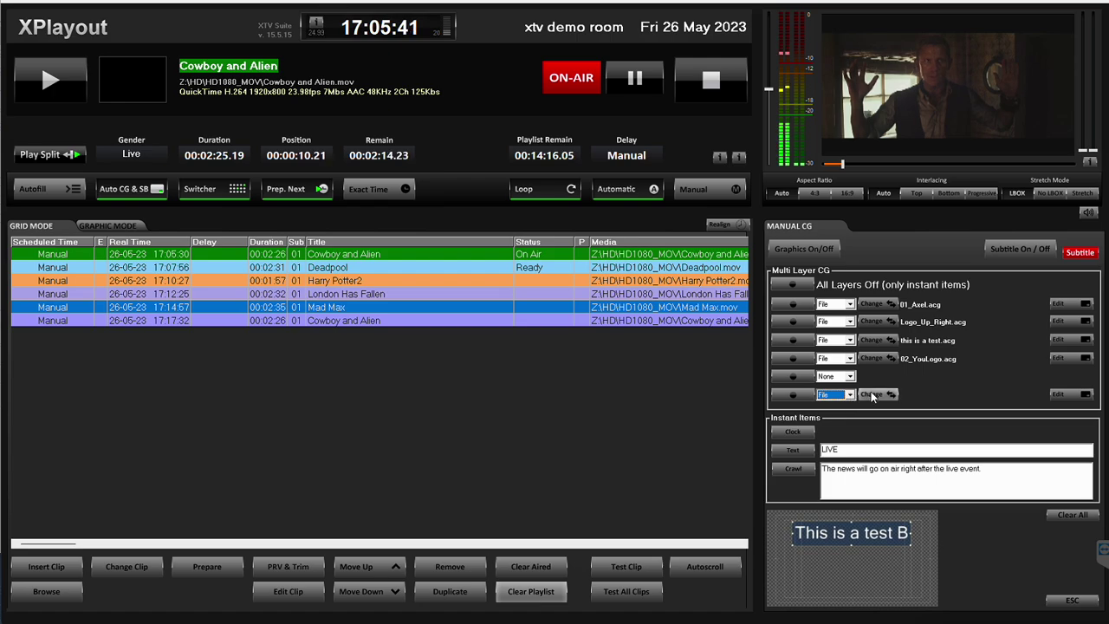
{"action": "left_click", "coordinate": [873, 395]}
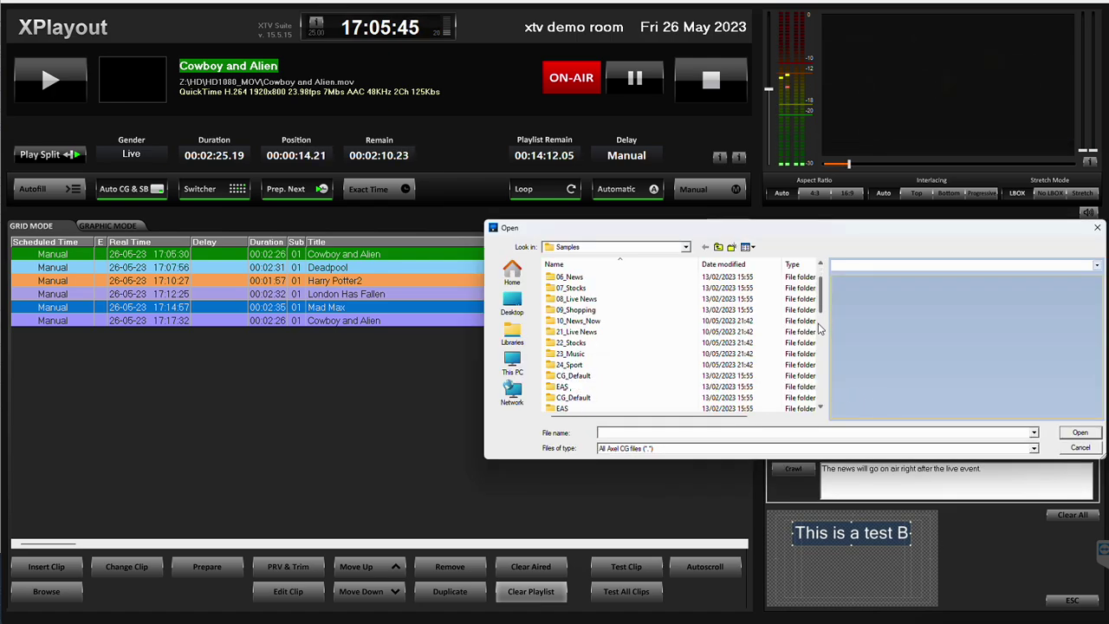
{"action": "left_click_drag", "start_coordinate": [823, 297], "coordinate": [821, 334]}
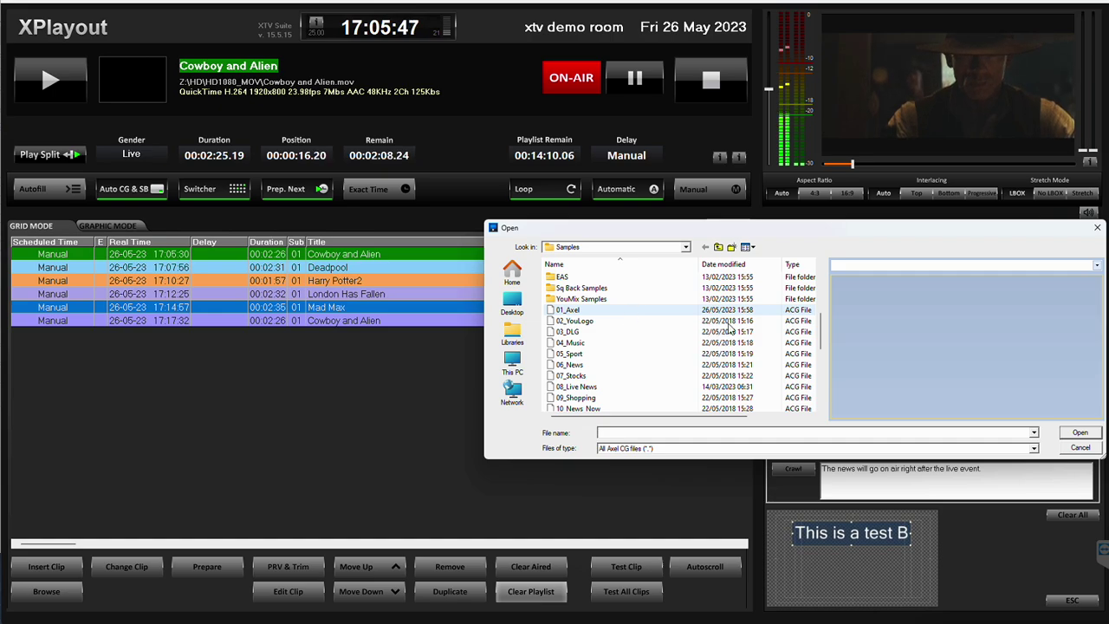
{"action": "double_click", "coordinate": [627, 320]}
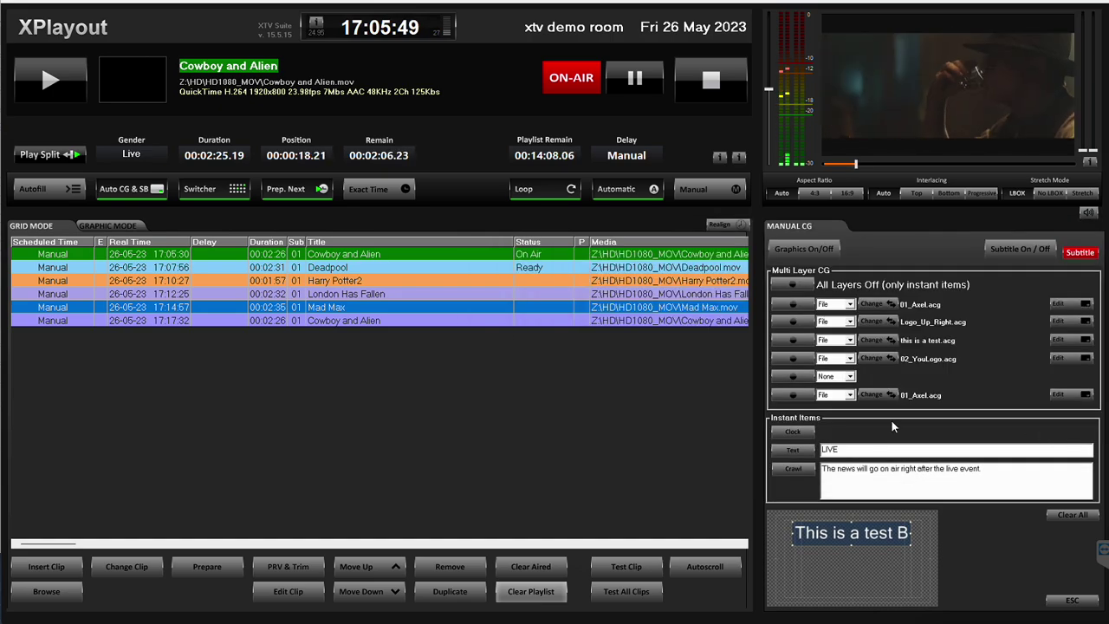
{"action": "left_click", "coordinate": [793, 394]}
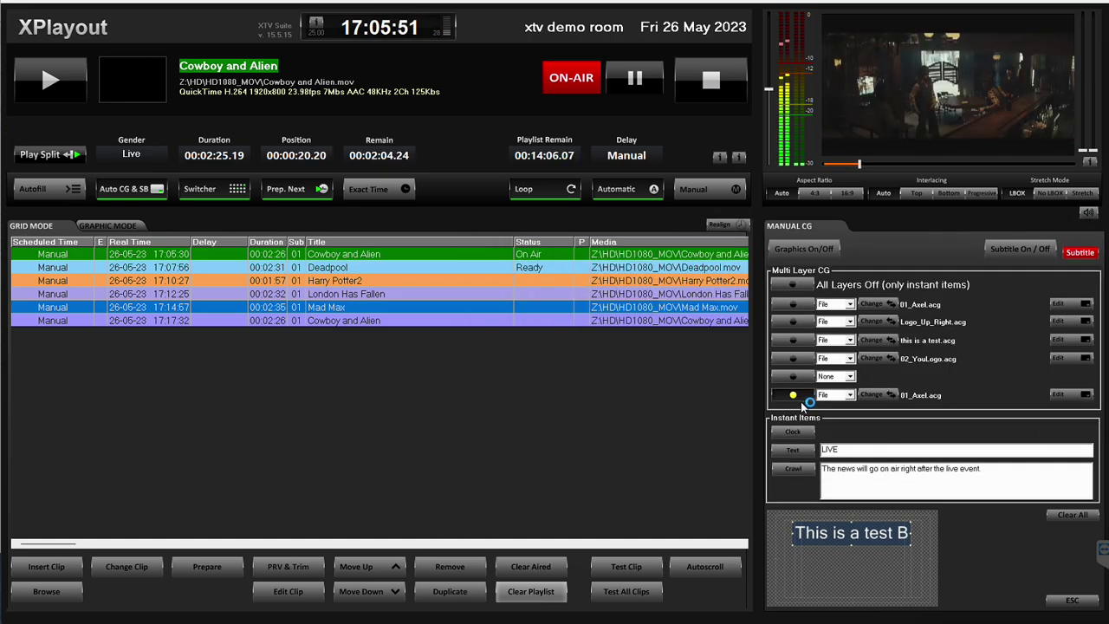
{"action": "left_click", "coordinate": [803, 250]}
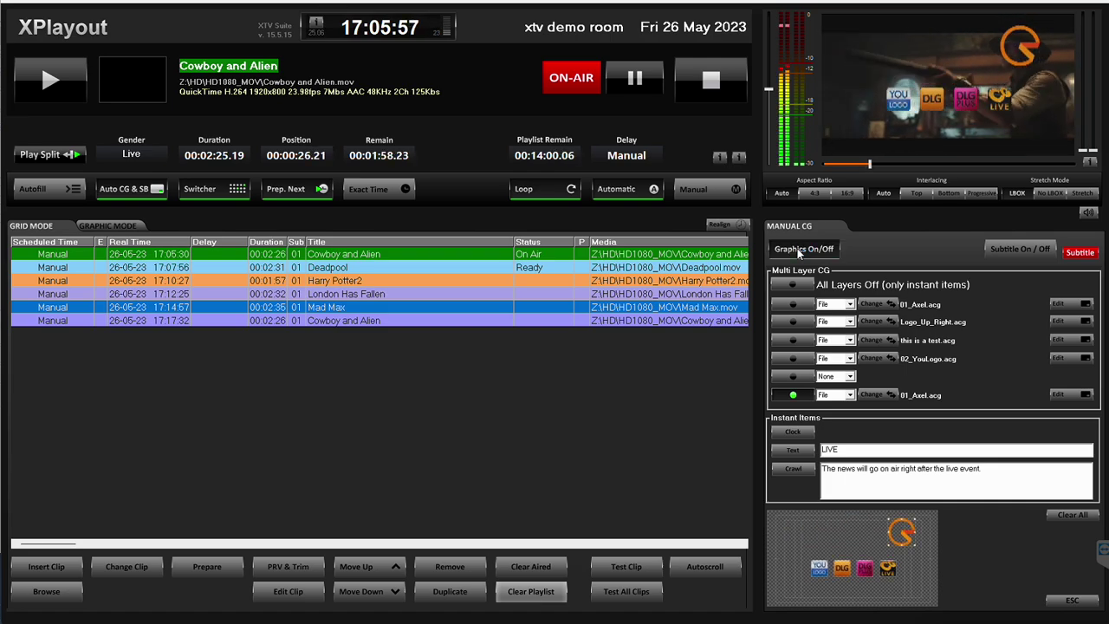
- Edit the sixth layer's 01_Axel.acg graphic so the orange logo sits in the upper-left corner, save it and exit CG Composer
{"action": "left_click", "coordinate": [1064, 395]}
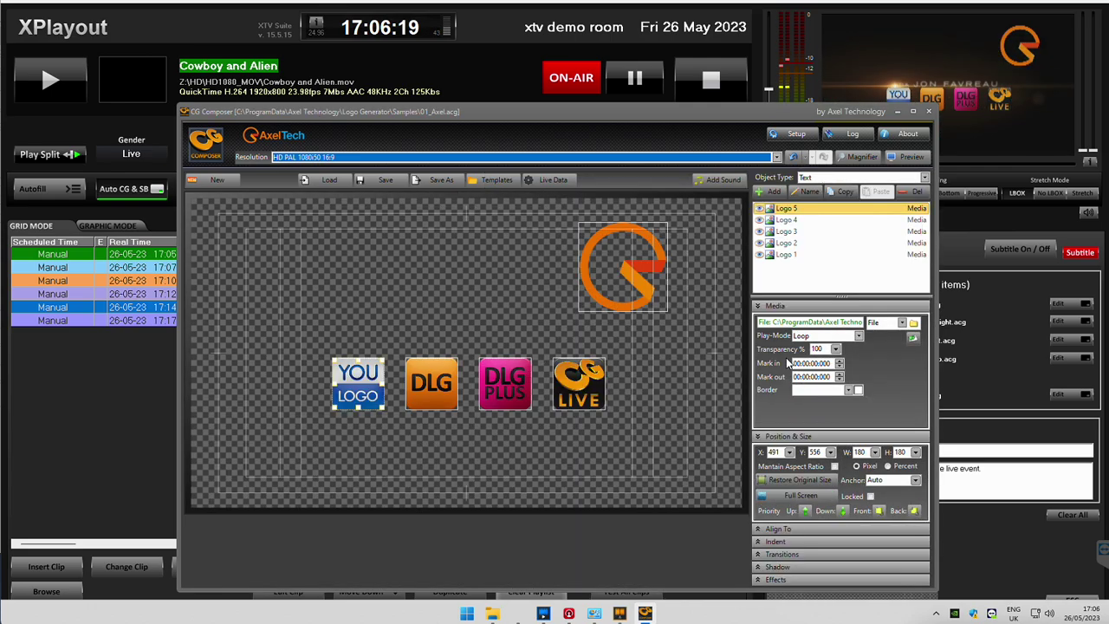
{"action": "left_click_drag", "start_coordinate": [641, 271], "coordinate": [274, 262]}
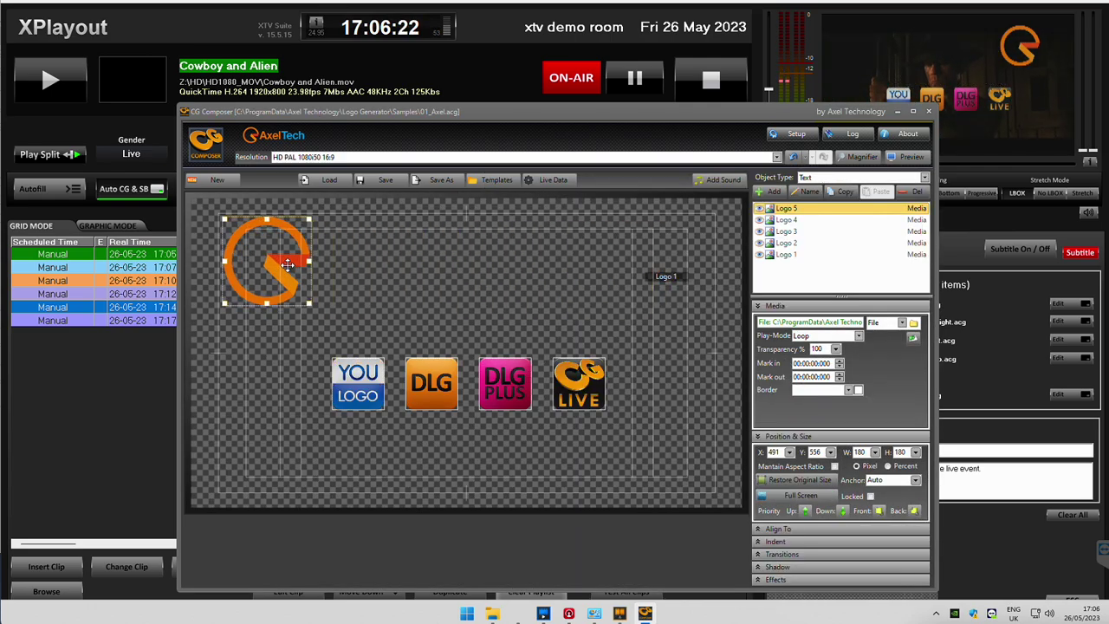
{"action": "left_click", "coordinate": [386, 181]}
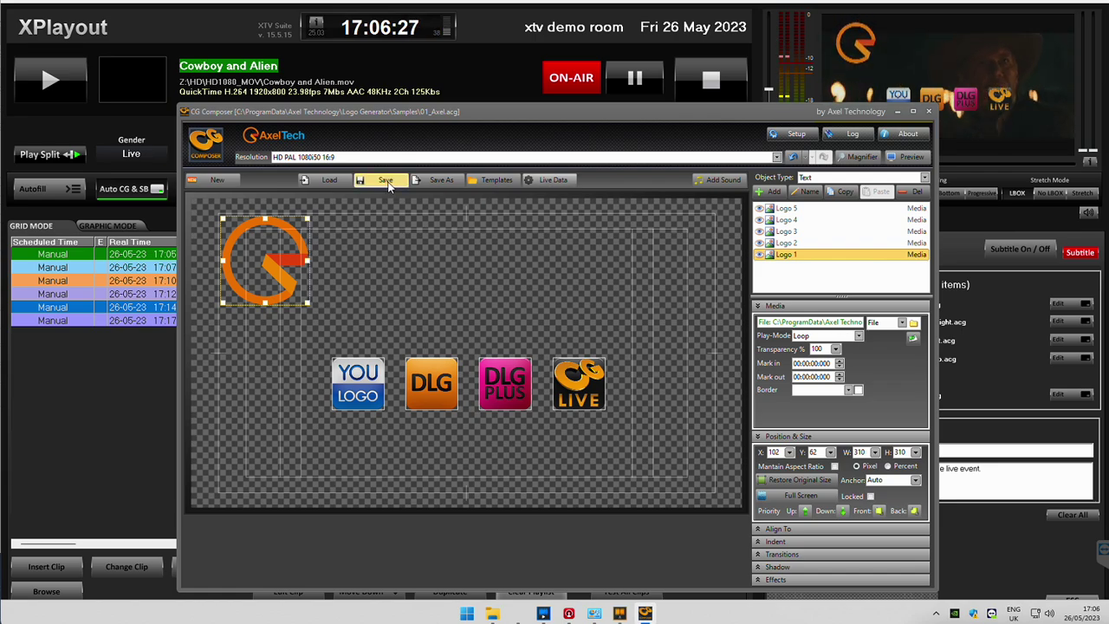
{"action": "left_click", "coordinate": [928, 112]}
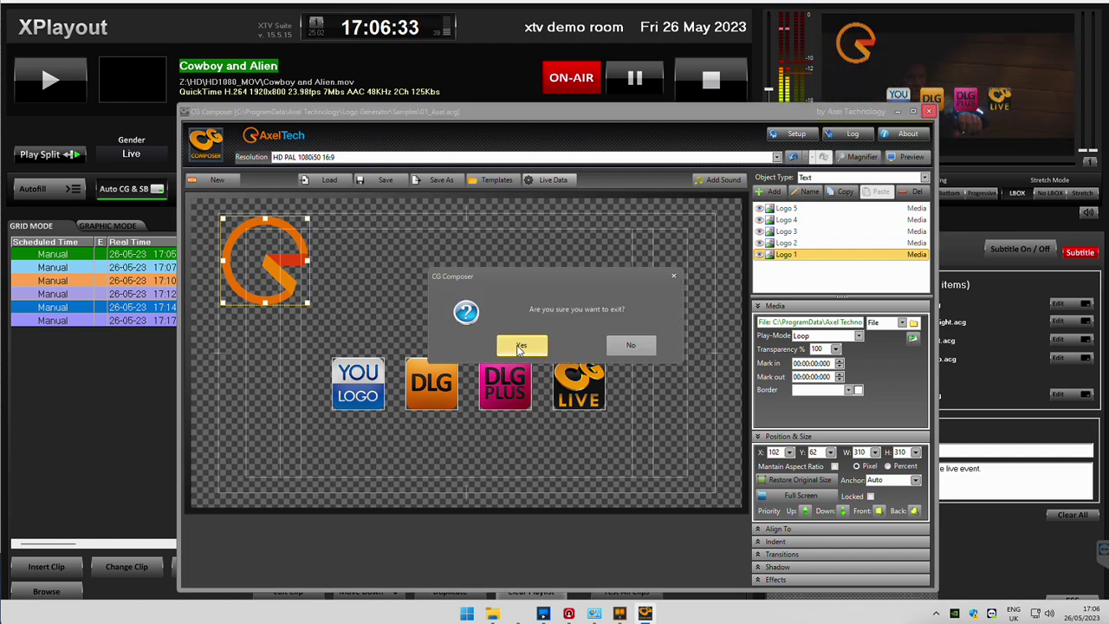
{"action": "left_click", "coordinate": [521, 345]}
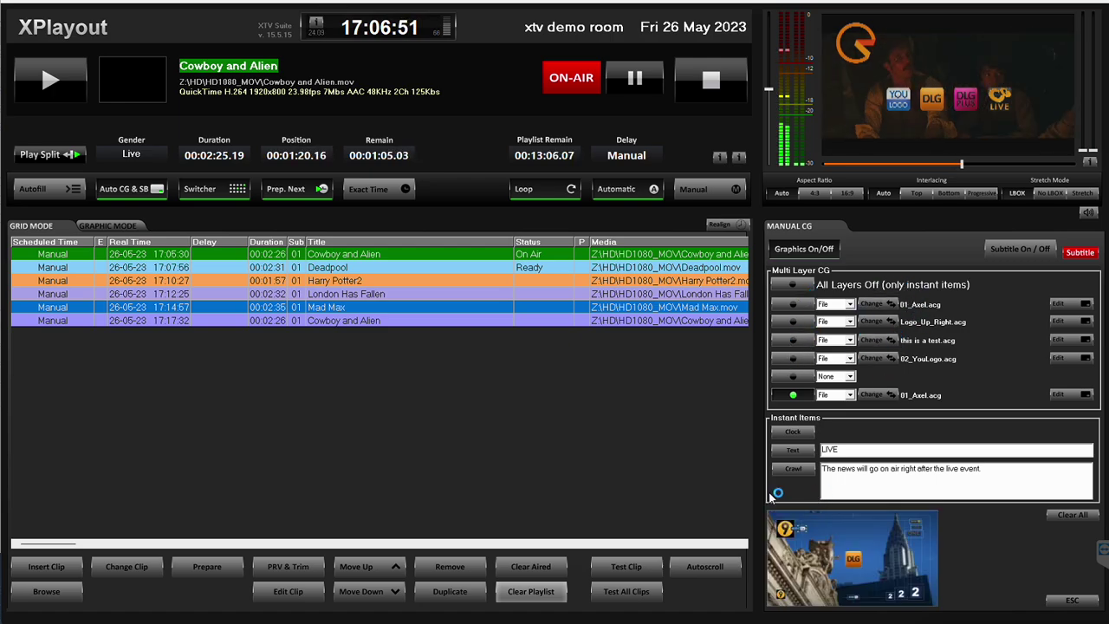
- Put the instant clock, the LIVE text and the news crawl on air, then leave the manual CG controls
{"action": "left_click", "coordinate": [795, 452]}
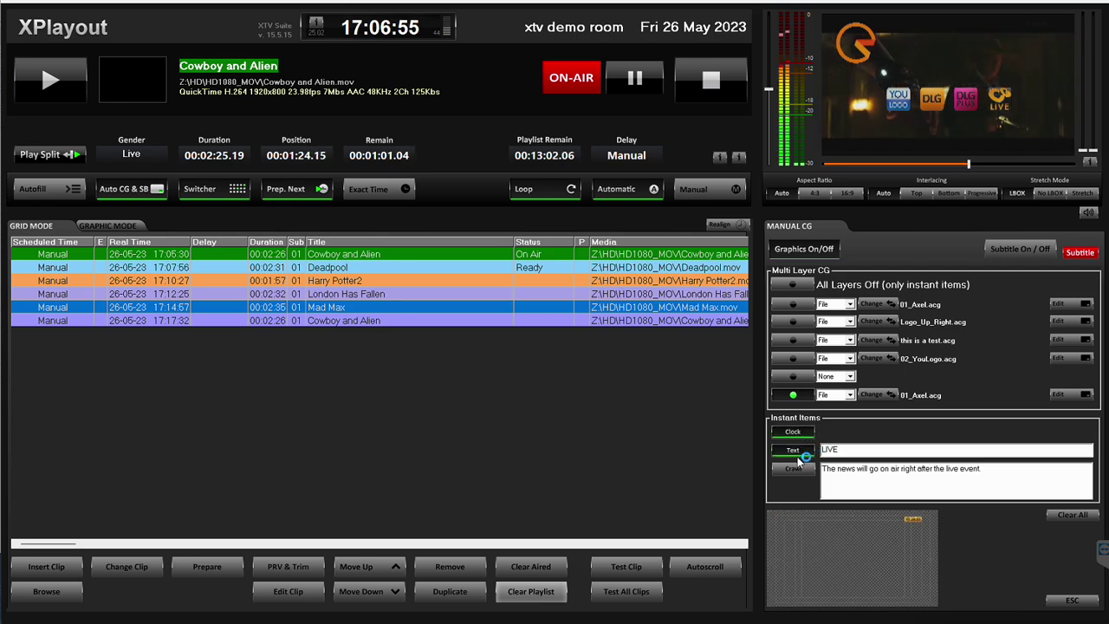
{"action": "left_click", "coordinate": [797, 470]}
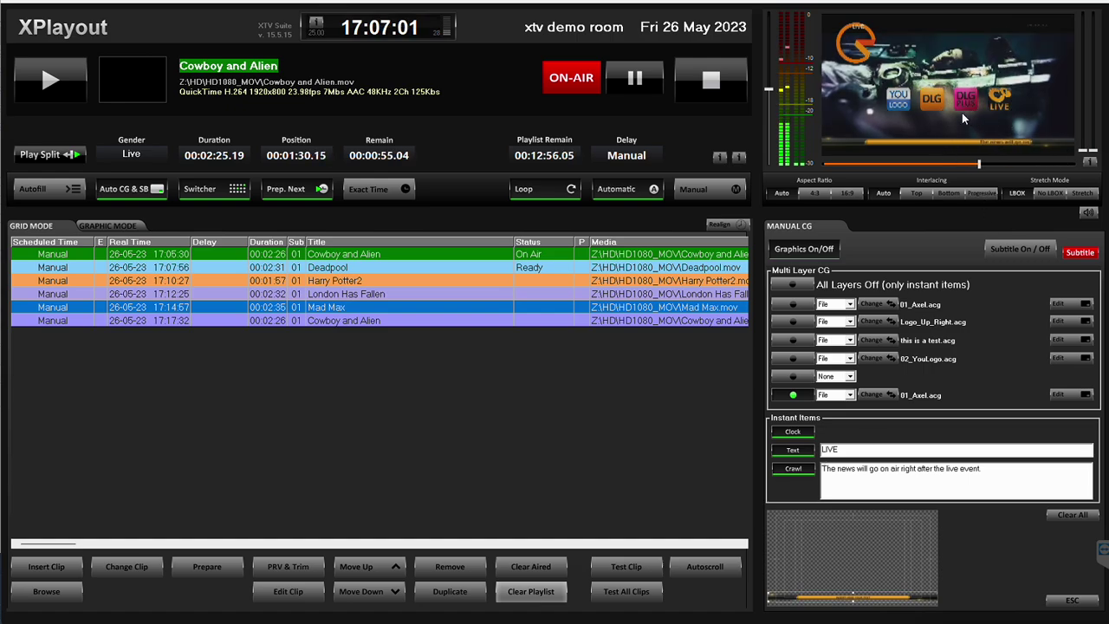
{"action": "left_click", "coordinate": [1056, 602]}
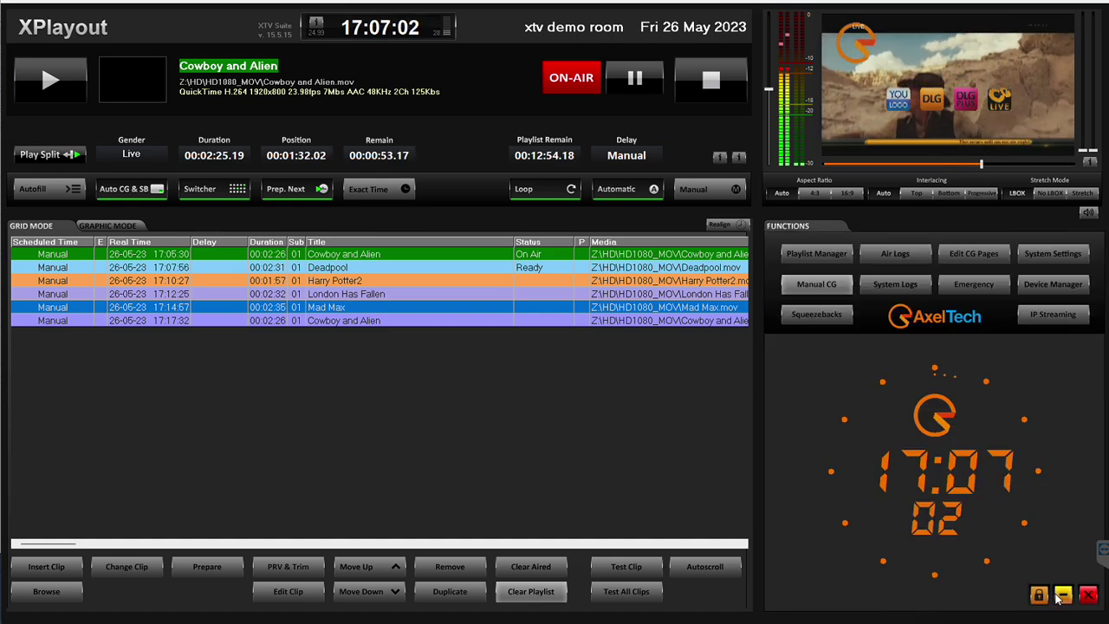
- Examine the clock, text and crawl template paths in the system's text and graphics settings, leaving them unchanged
{"action": "left_click", "coordinate": [1069, 255]}
{"action": "left_click", "coordinate": [526, 366]}
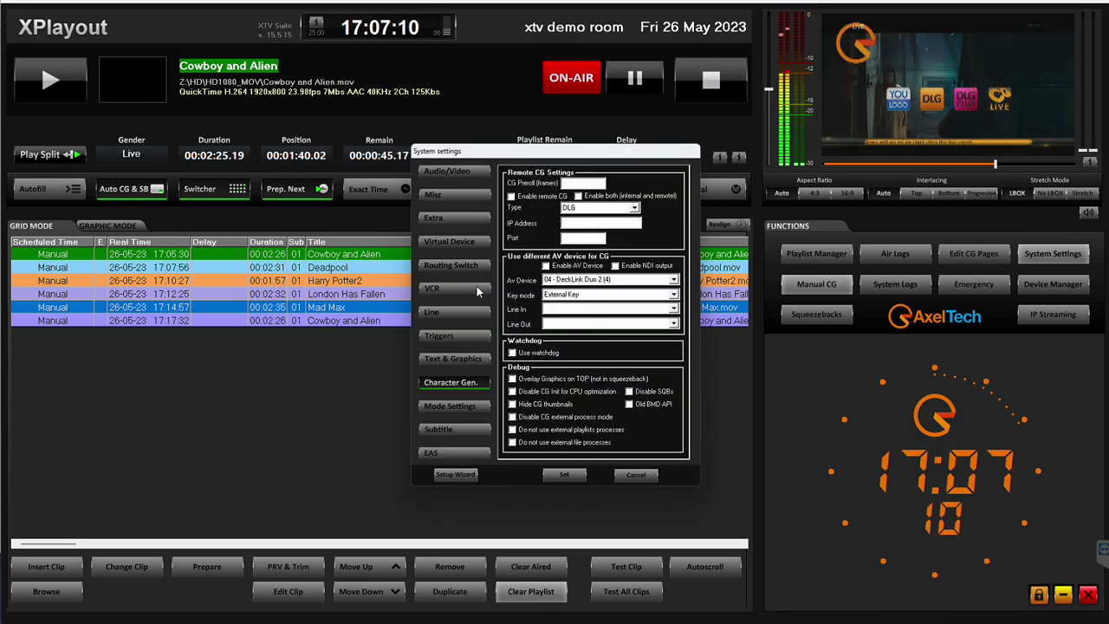
{"action": "left_click", "coordinate": [469, 357]}
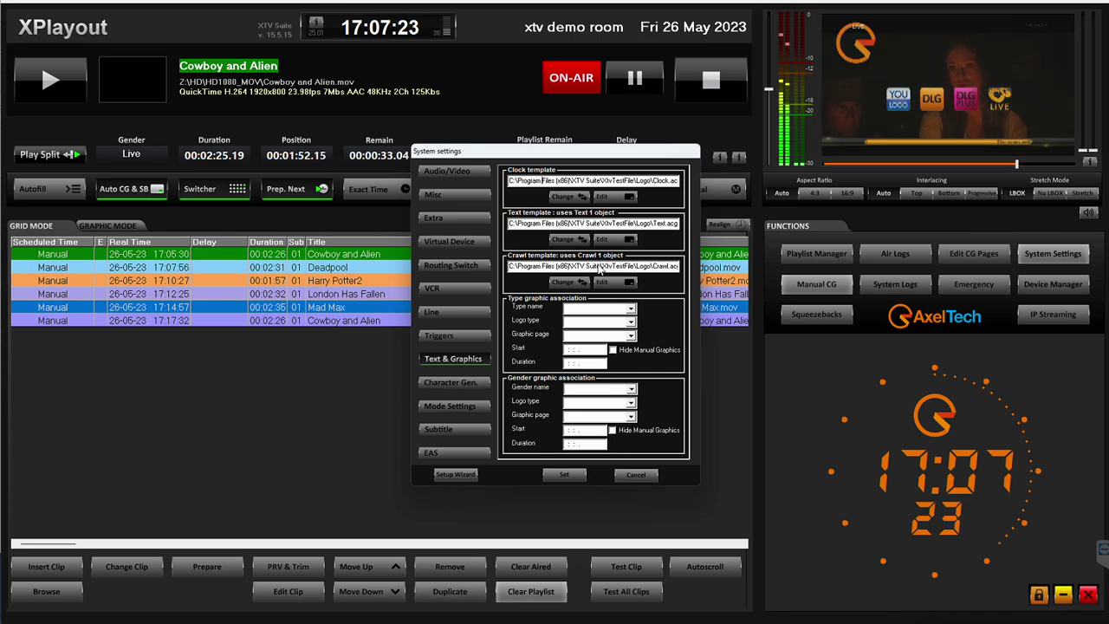
{"action": "left_click", "coordinate": [636, 474]}
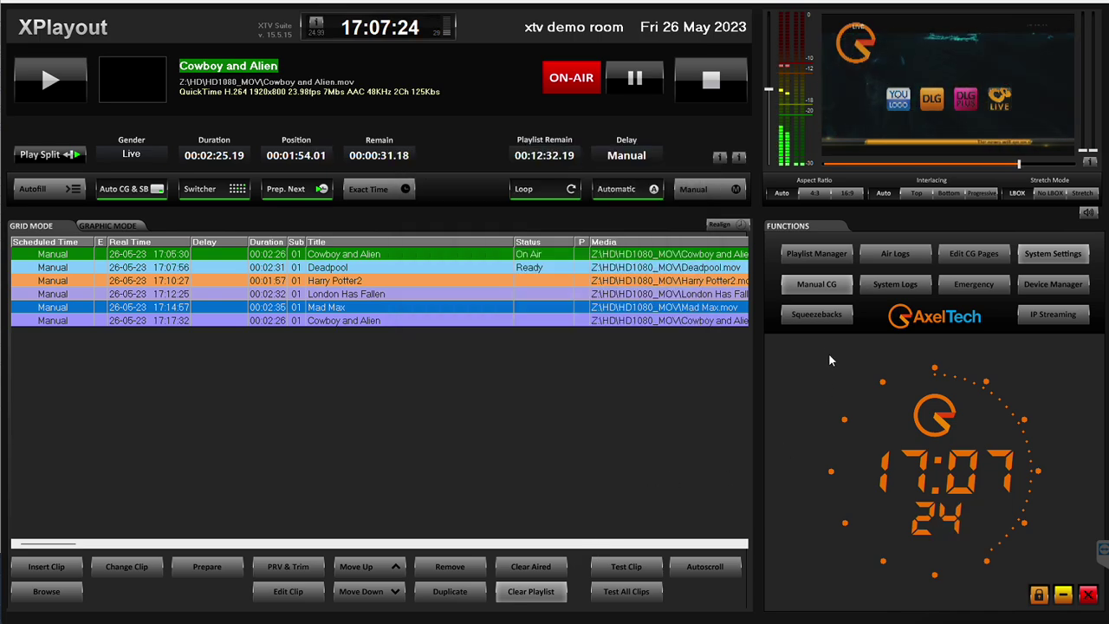
- Take the instant clock, text and crawl off air and turn off the sixth manual CG layer
{"action": "left_click", "coordinate": [812, 288]}
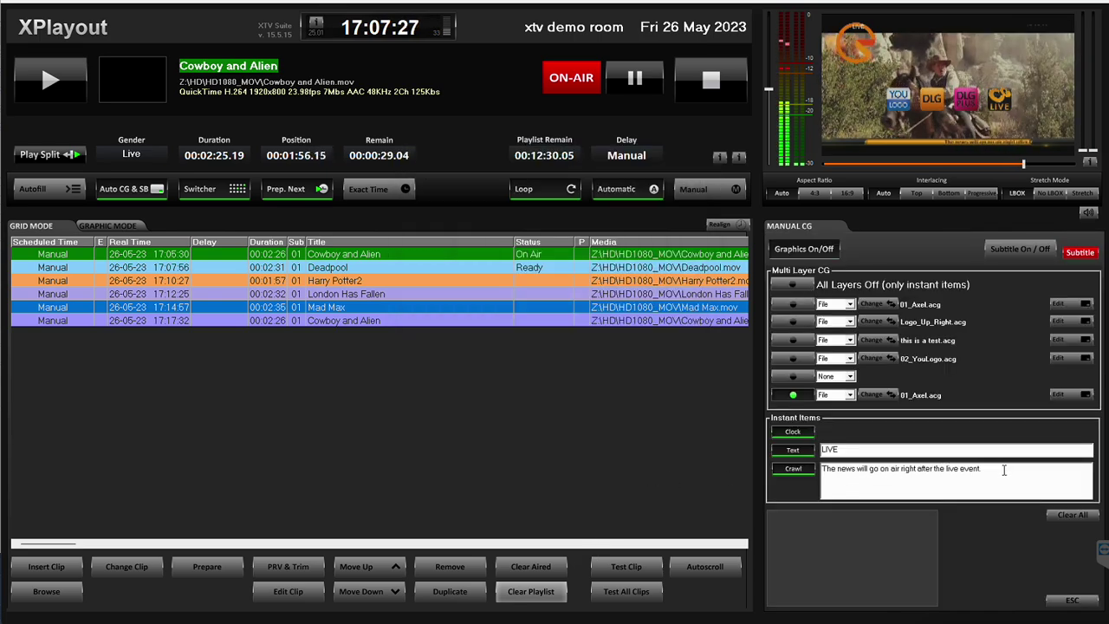
{"action": "left_click_drag", "start_coordinate": [1003, 470], "coordinate": [739, 472]}
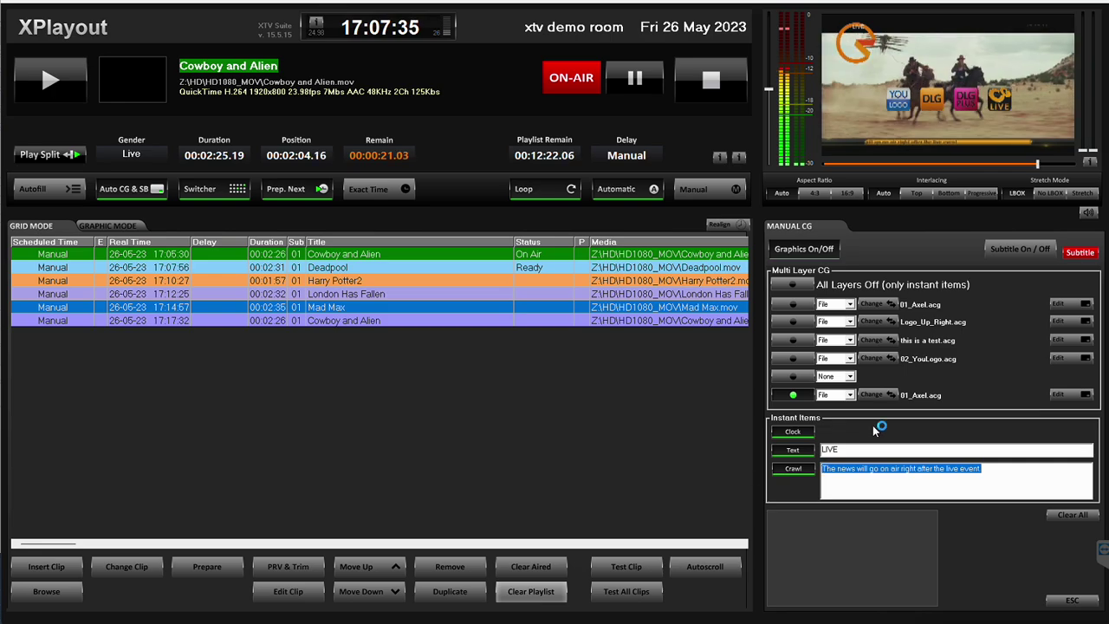
{"action": "mouse_move", "coordinate": [925, 364]}
{"action": "left_click", "coordinate": [816, 254]}
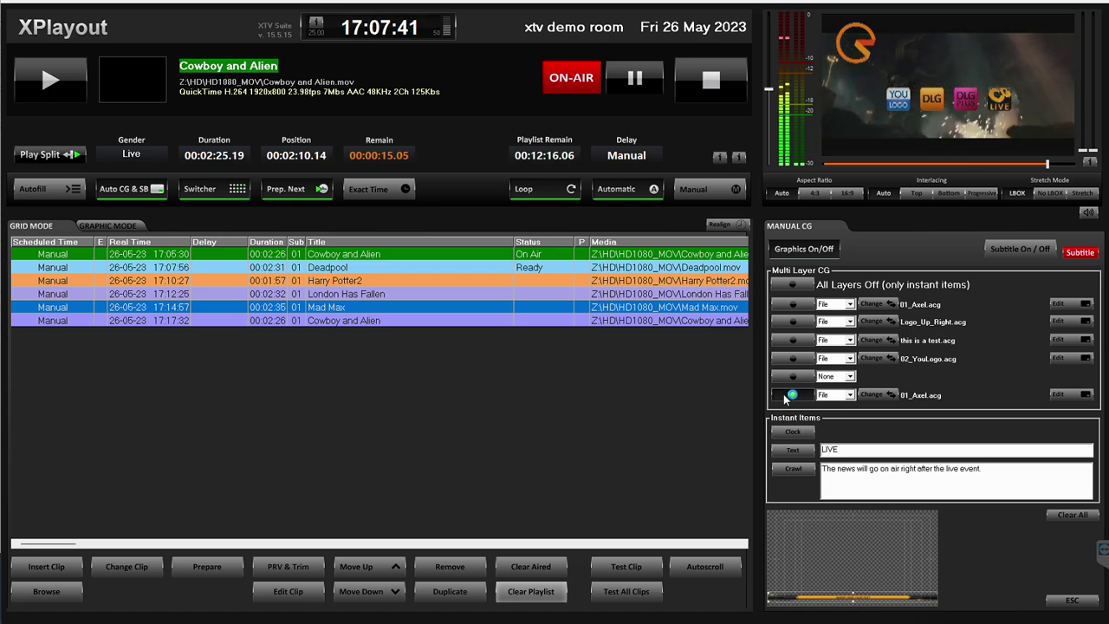
{"action": "left_click", "coordinate": [789, 396]}
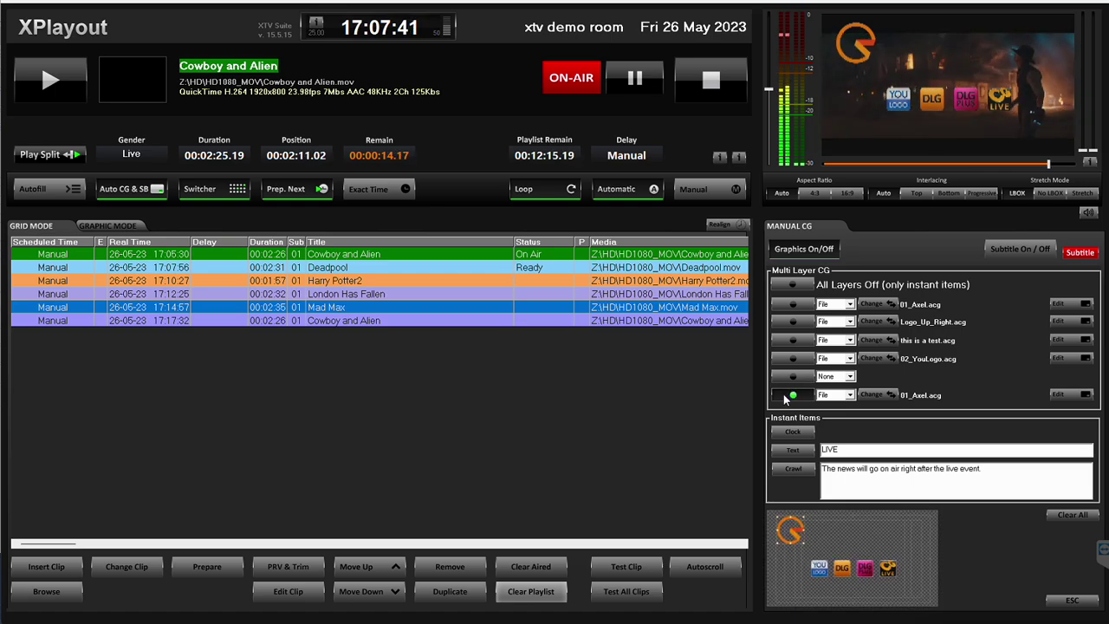
{"action": "left_click", "coordinate": [1071, 601]}
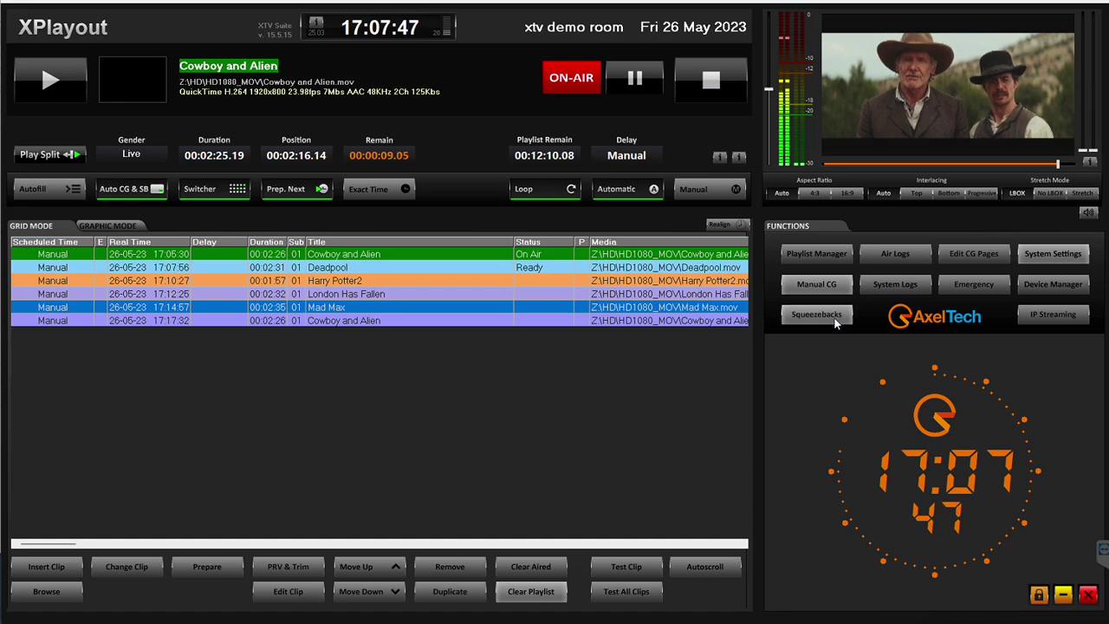
- Put Squeezeback 1 (SQB_01_BreakingNews) on air and check its DATA1 and DATA2 text fields
{"action": "left_click", "coordinate": [832, 316]}
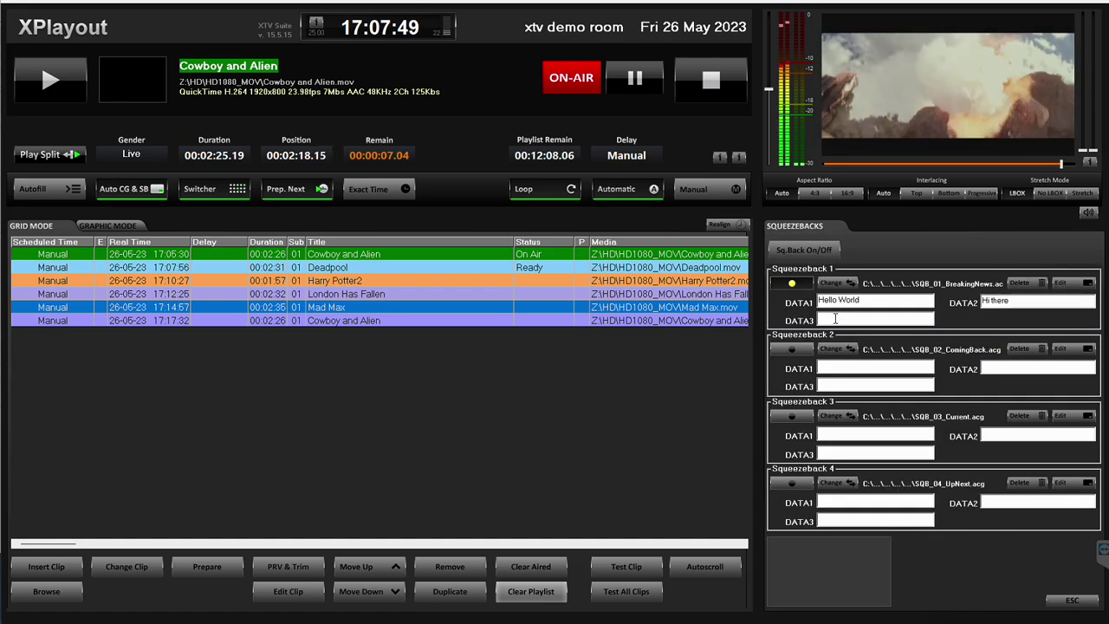
{"action": "left_click", "coordinate": [803, 251]}
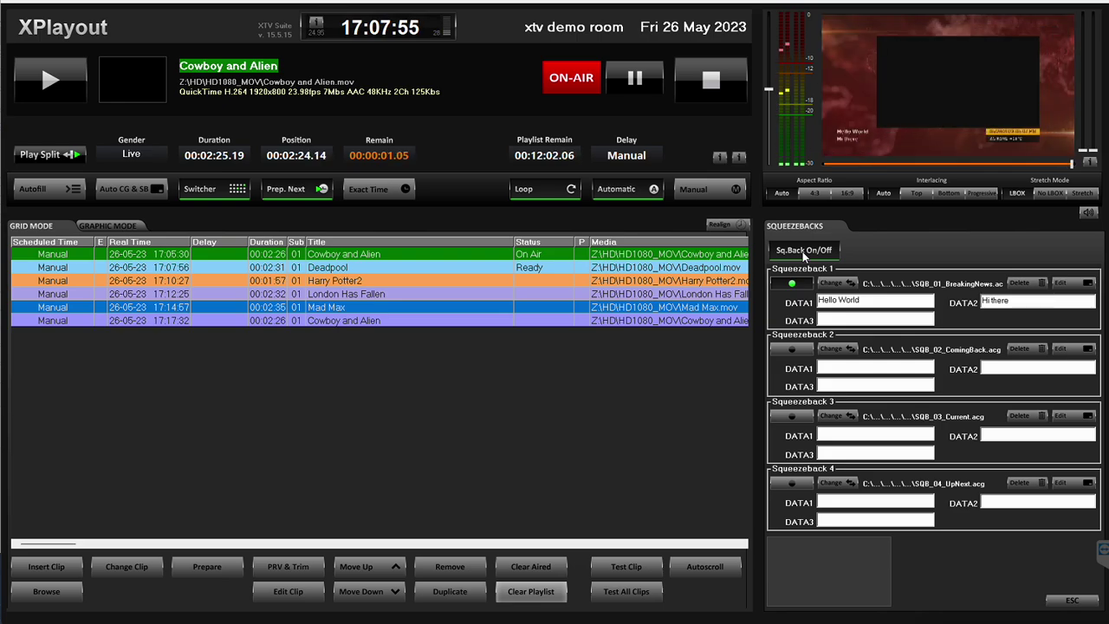
{"action": "left_click", "coordinate": [864, 299]}
{"action": "key", "text": "Tab"}
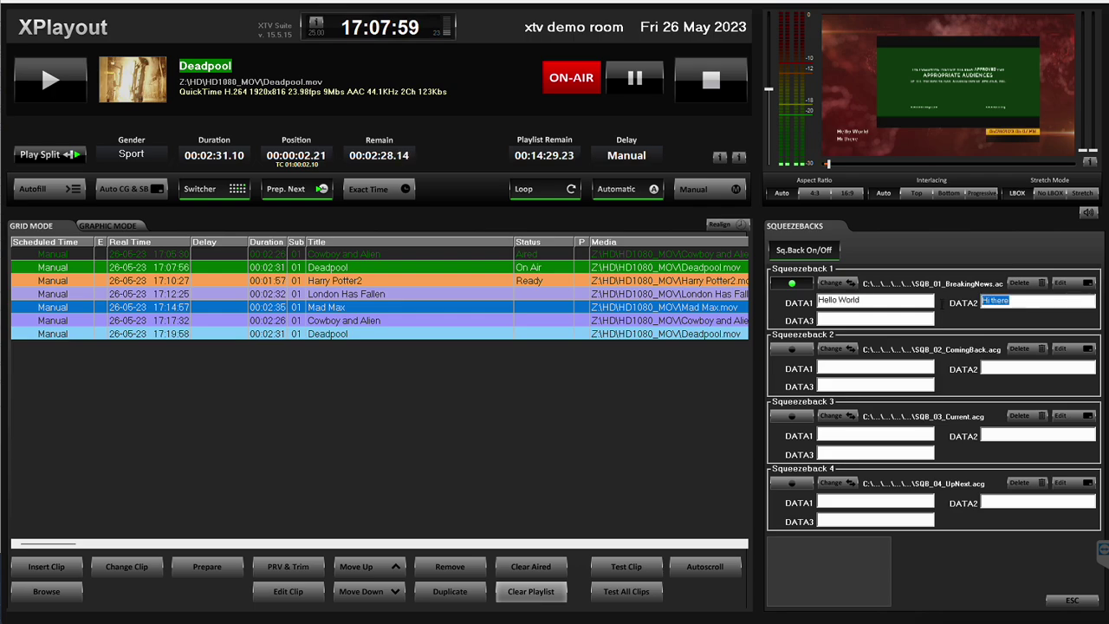
{"action": "key", "text": "shift+Tab"}
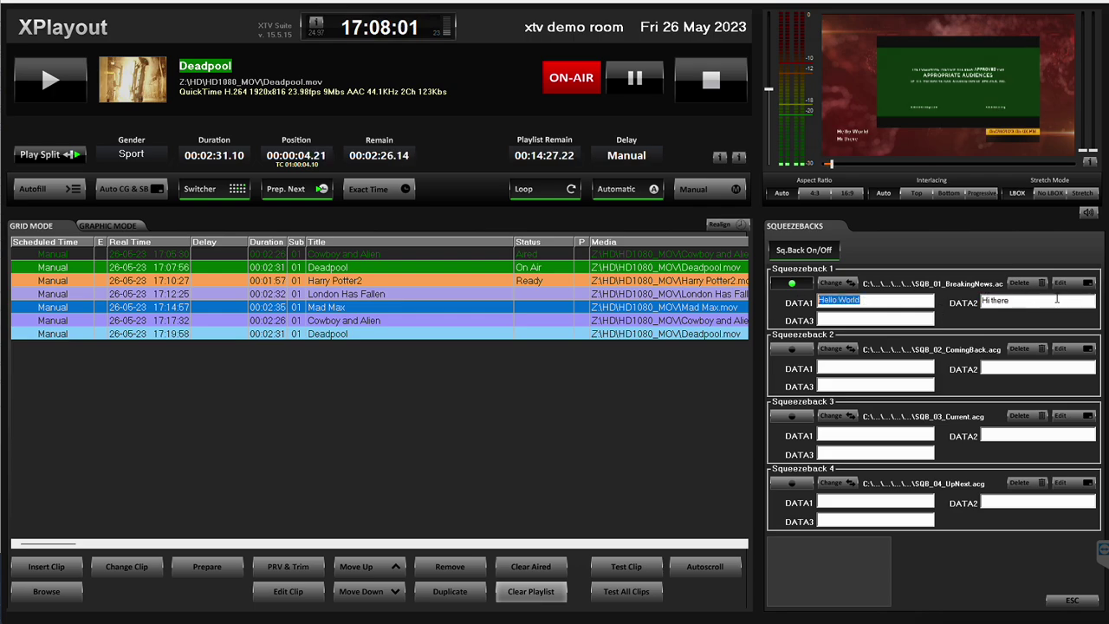
{"action": "key", "text": "Tab"}
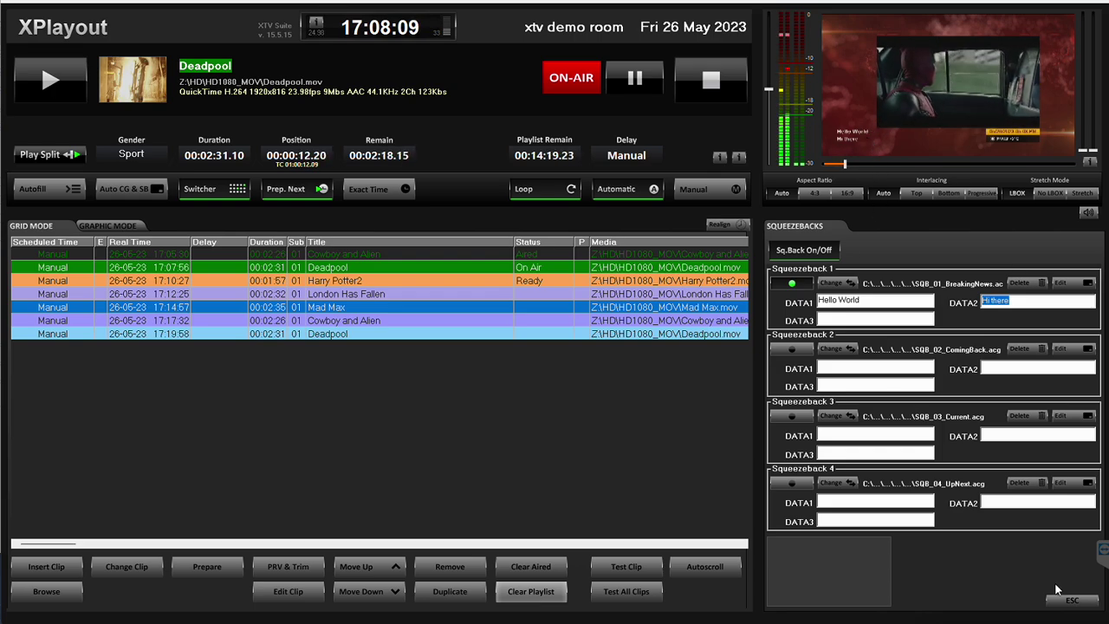
{"action": "key", "text": "Escape"}
- Put the sixth manual CG layer with 01_Axel.acg back on air over the running squeezeback
{"action": "left_click", "coordinate": [818, 287]}
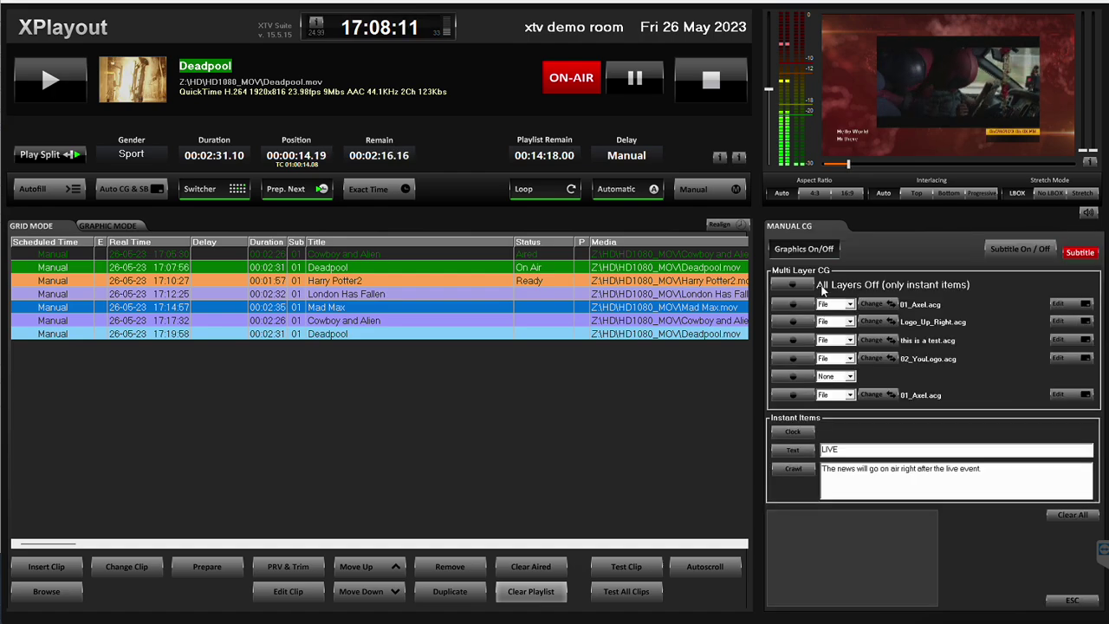
{"action": "left_click", "coordinate": [800, 396]}
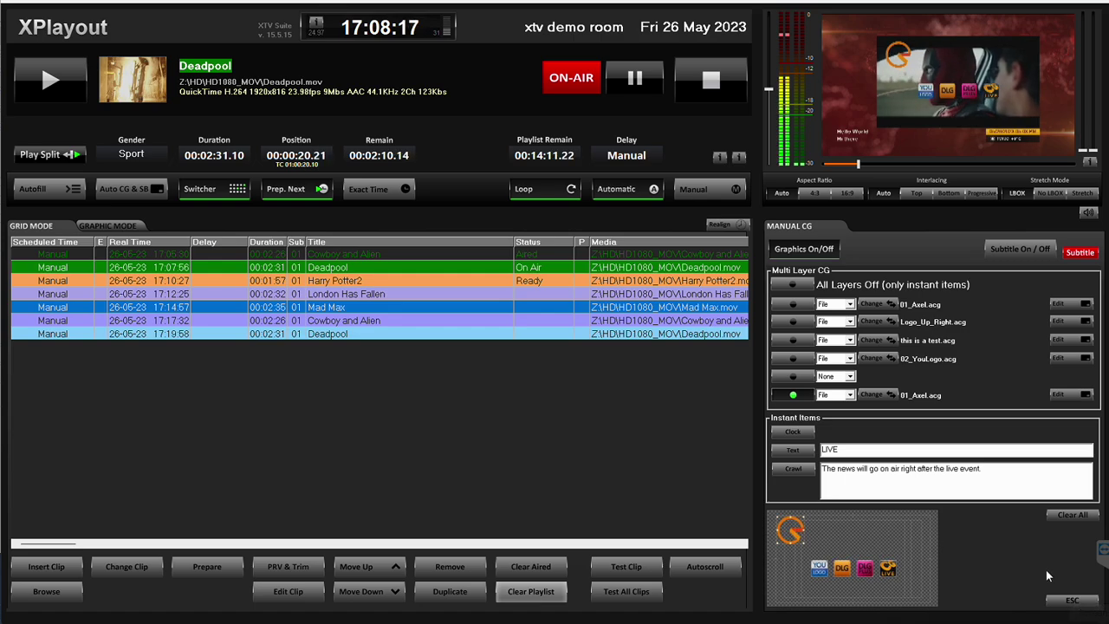
{"action": "left_click", "coordinate": [1059, 599]}
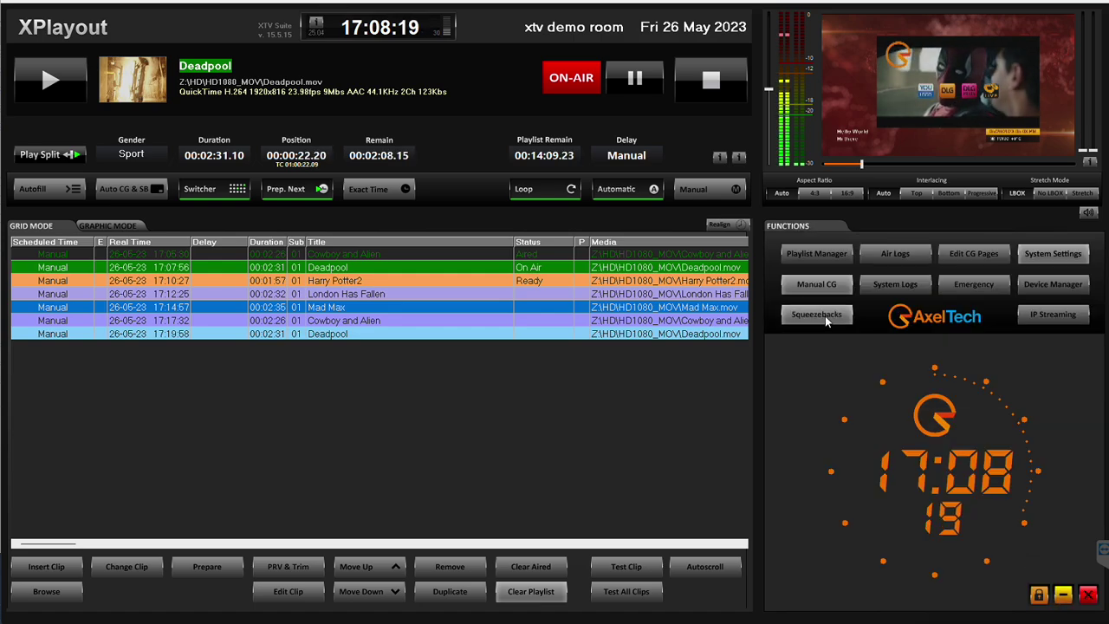
- Take Squeezeback 1 off air and return to the main functions
{"action": "left_click", "coordinate": [821, 316]}
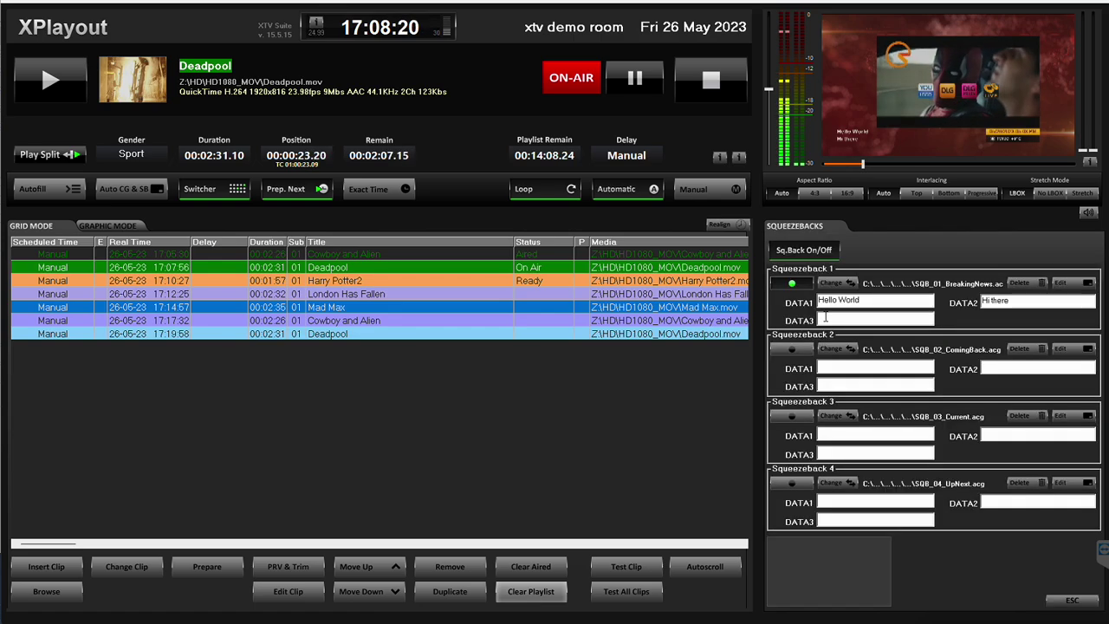
{"action": "left_click", "coordinate": [804, 250]}
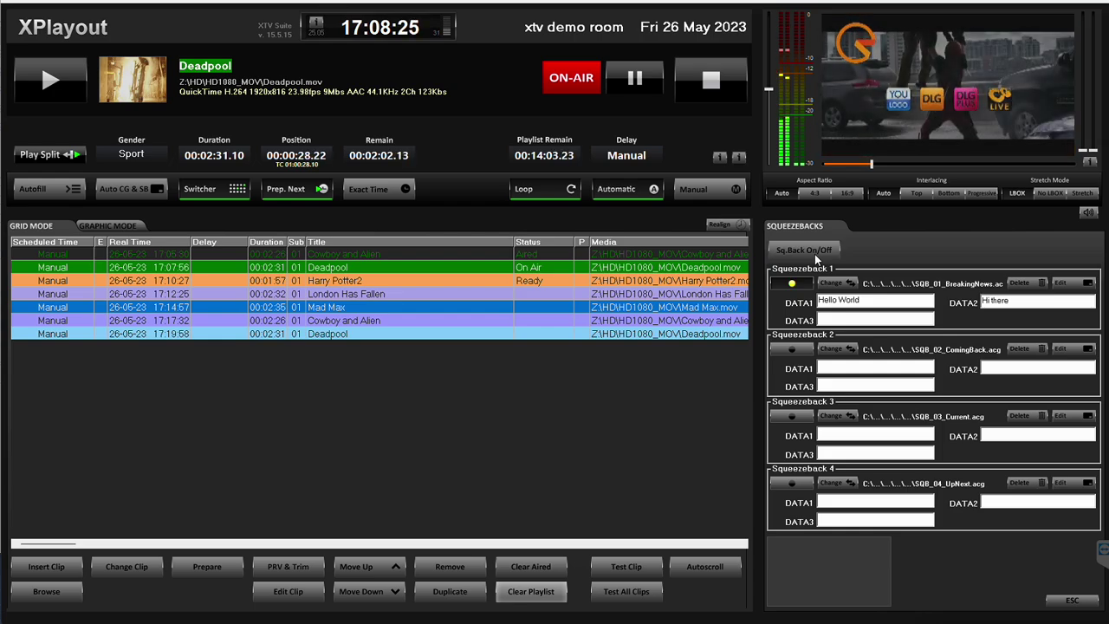
{"action": "left_click", "coordinate": [1073, 599]}
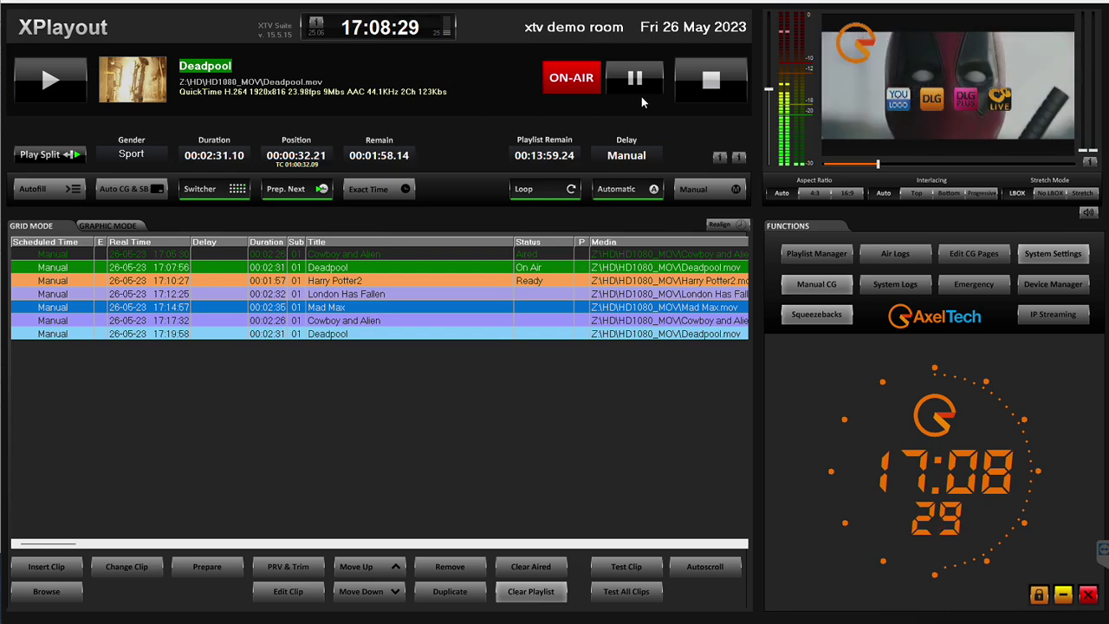
- Stop playout and prepare the first Cowboy and Alien clip in the playlist
{"action": "left_click", "coordinate": [704, 87]}
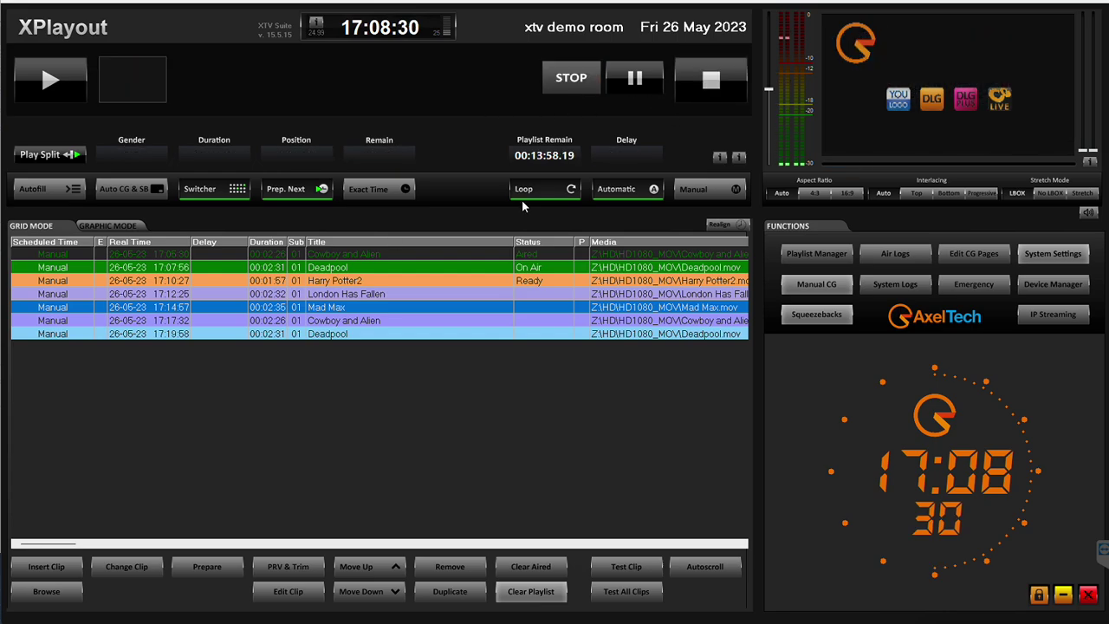
{"action": "left_click", "coordinate": [407, 253]}
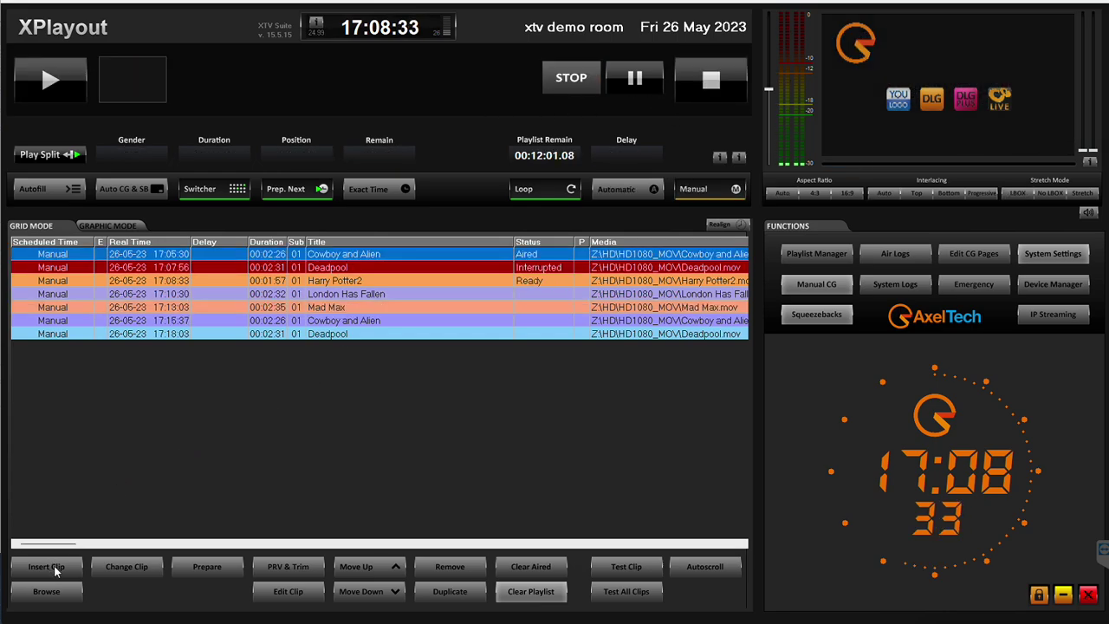
{"action": "left_click", "coordinate": [201, 568]}
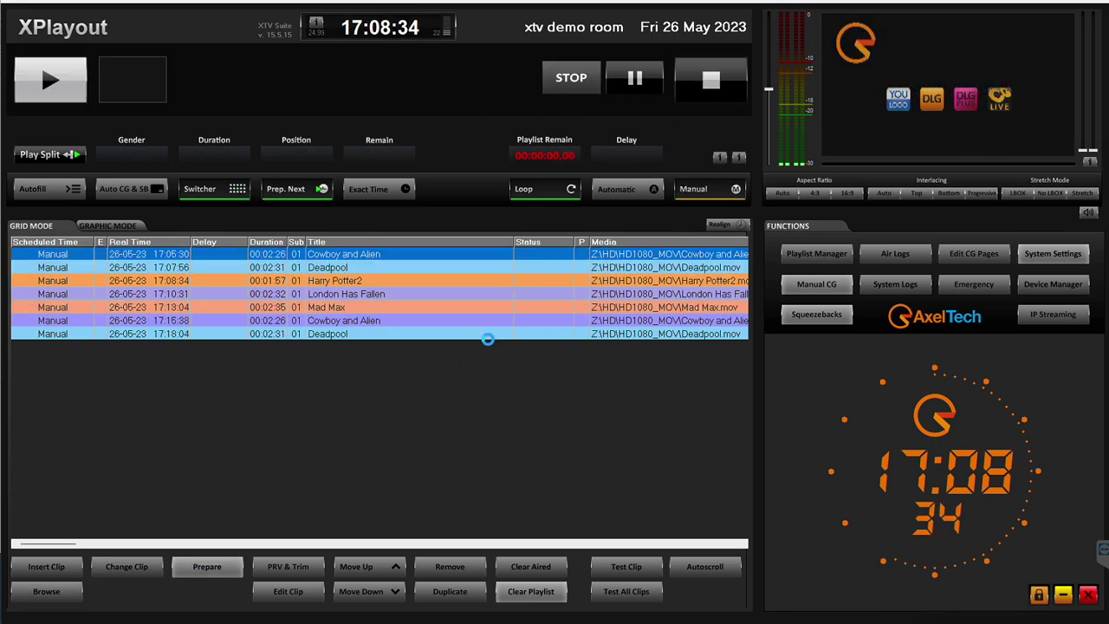
- Switch the manual CG graphics off and return to the main functions
{"action": "left_click", "coordinate": [814, 286]}
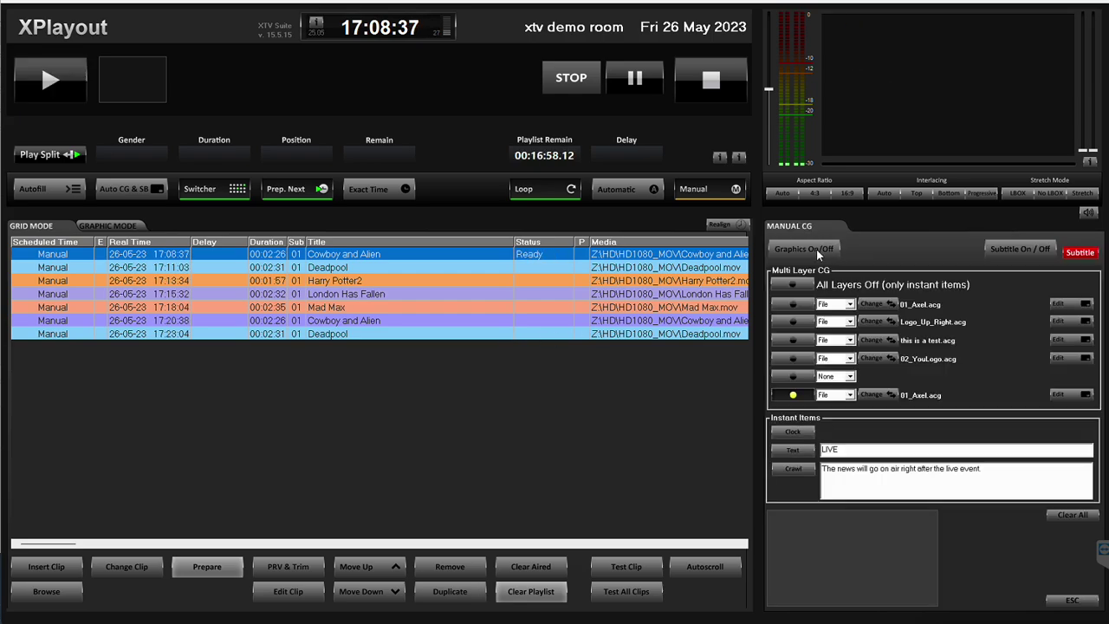
{"action": "left_click", "coordinate": [817, 248]}
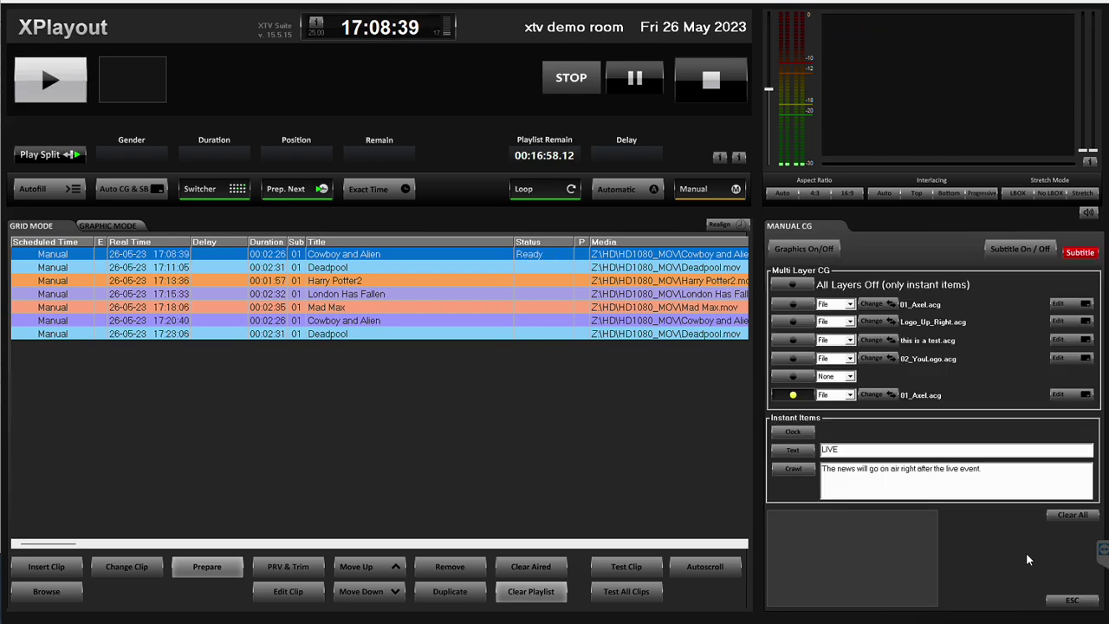
{"action": "left_click", "coordinate": [1070, 599]}
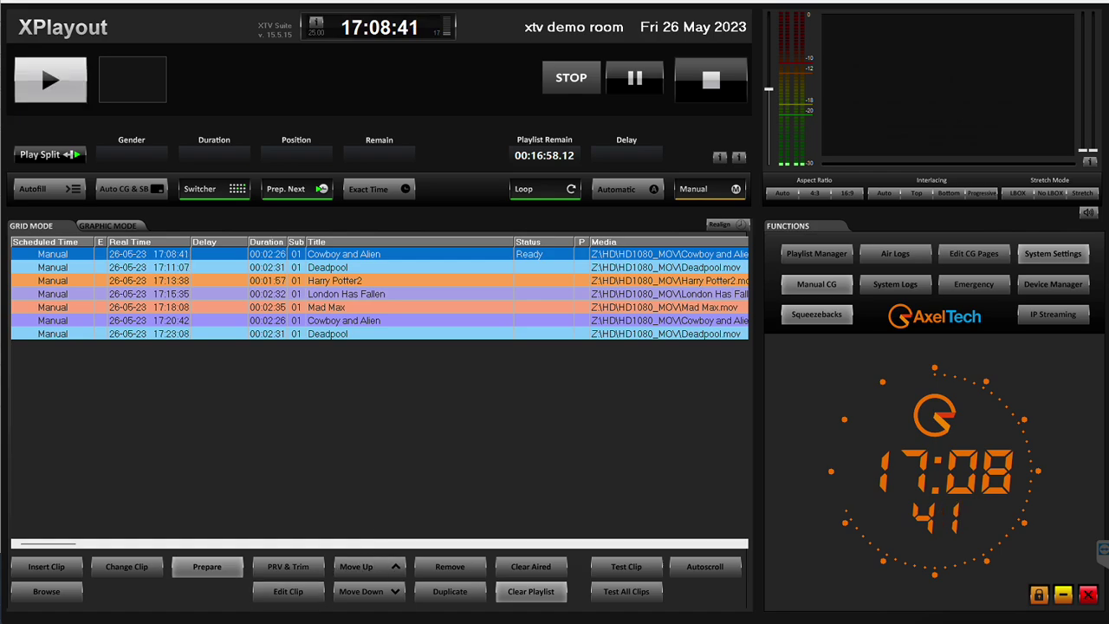
- Edit the first Cowboy and Alien clip and set its General CG source to File
{"action": "left_click", "coordinate": [288, 592]}
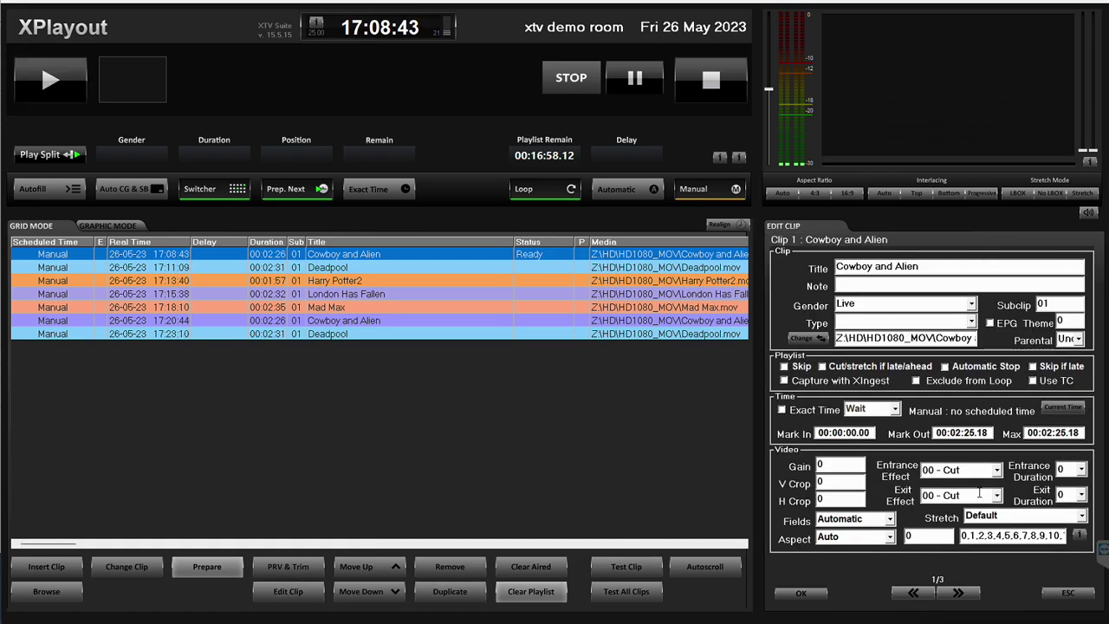
{"action": "left_click", "coordinate": [958, 592]}
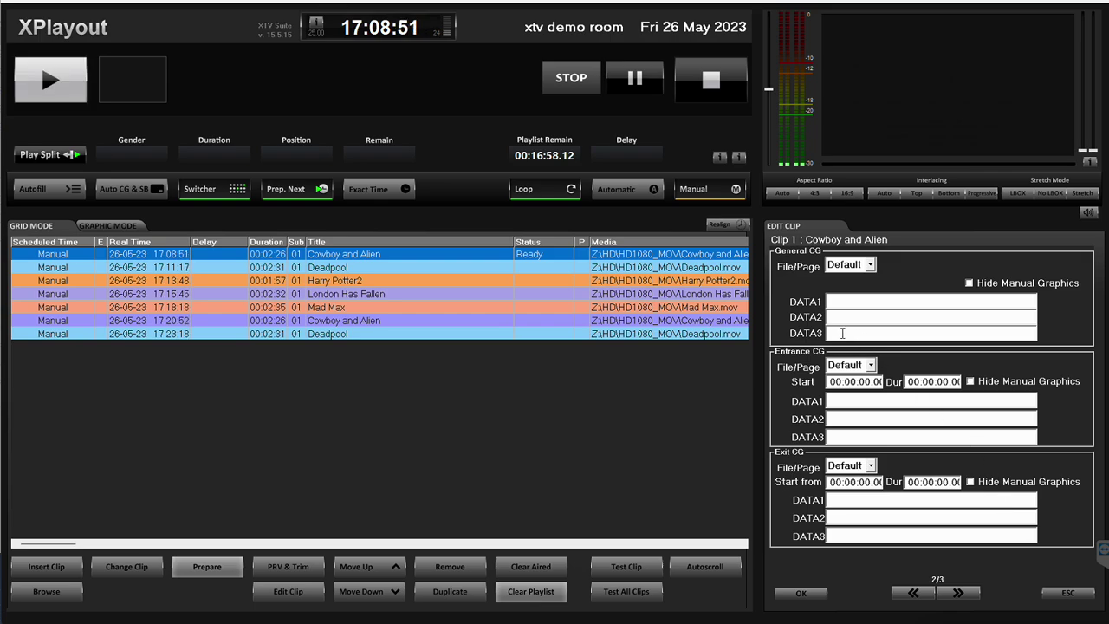
{"action": "left_click", "coordinate": [869, 266]}
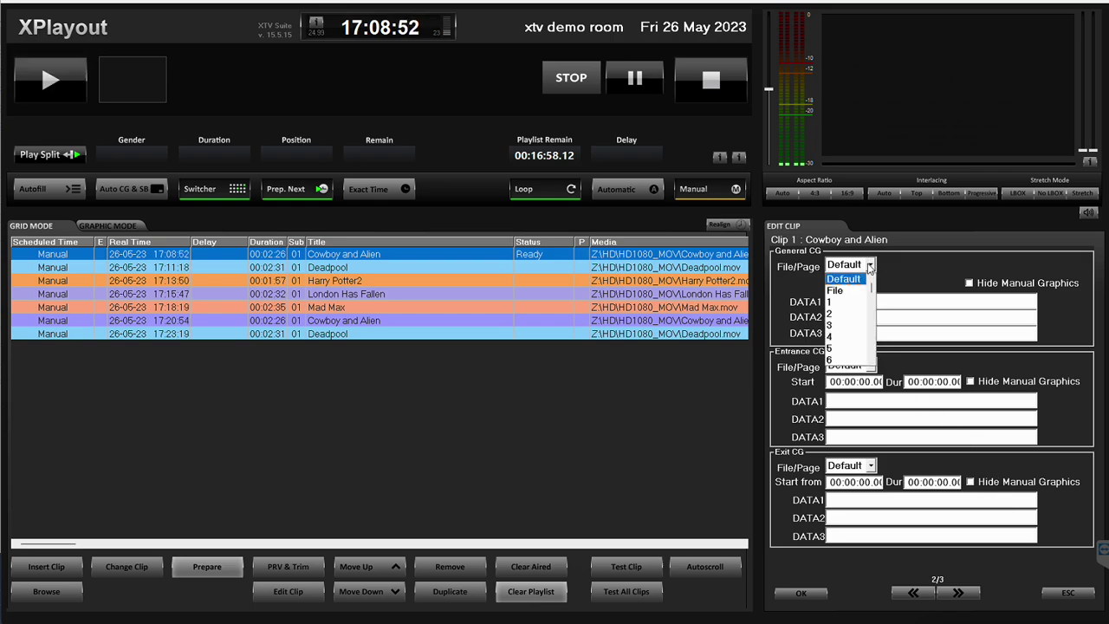
{"action": "left_click", "coordinate": [834, 294]}
{"action": "left_click", "coordinate": [859, 267]}
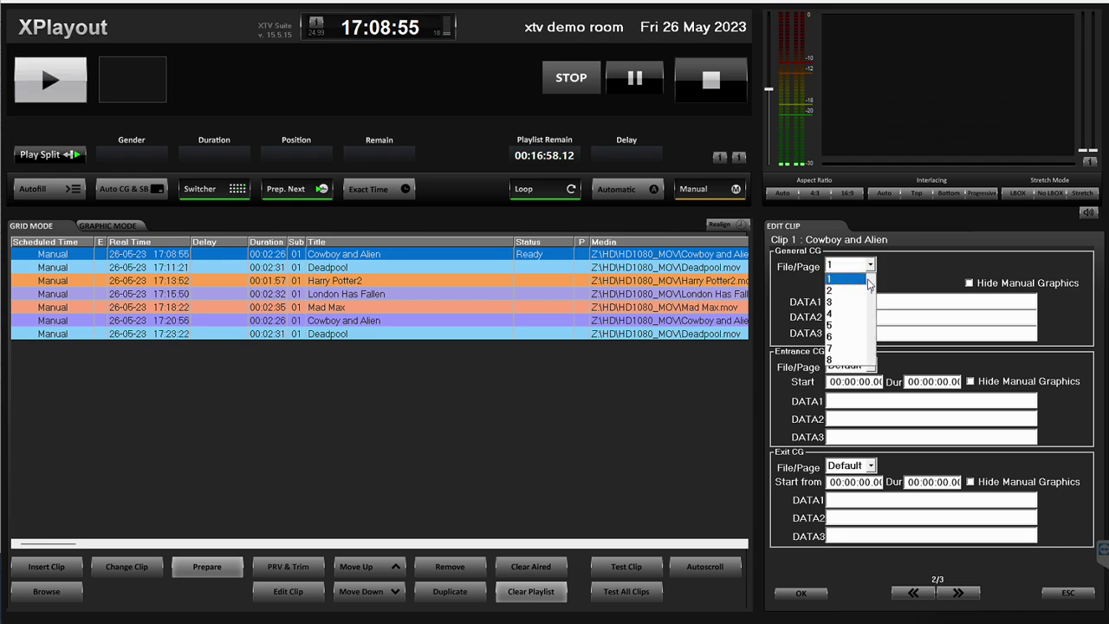
{"action": "scroll", "coordinate": [869, 285], "scroll_direction": "up", "scroll_amount": 2}
{"action": "left_click", "coordinate": [849, 278]}
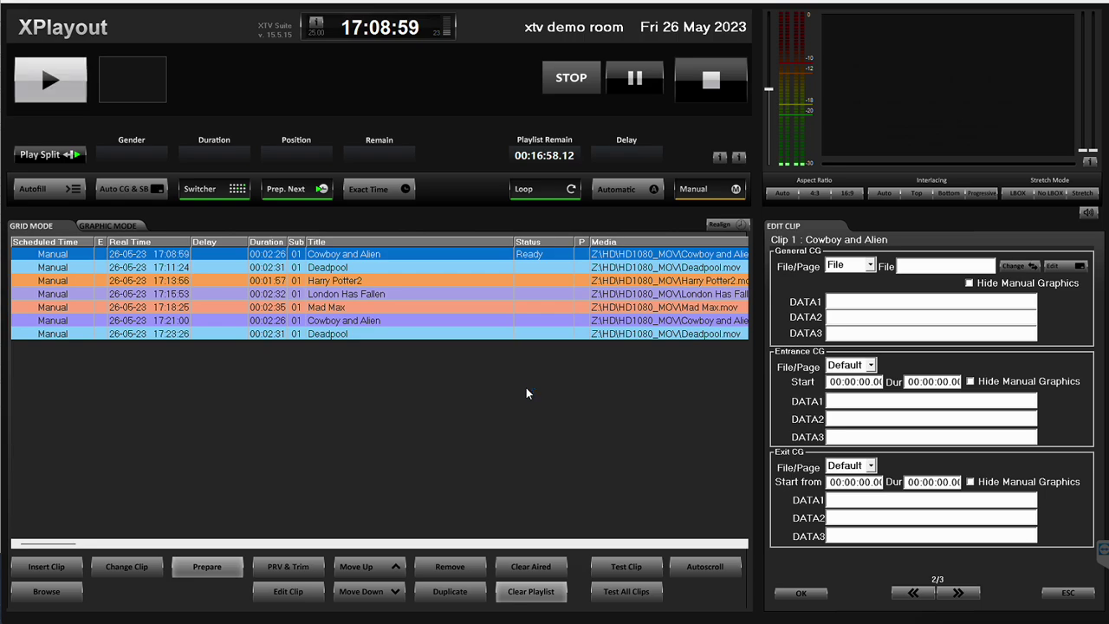
- Assign the 08_Live News sample file as the clip's General CG and save the clip
{"action": "left_click_drag", "start_coordinate": [824, 301], "coordinate": [821, 375]}
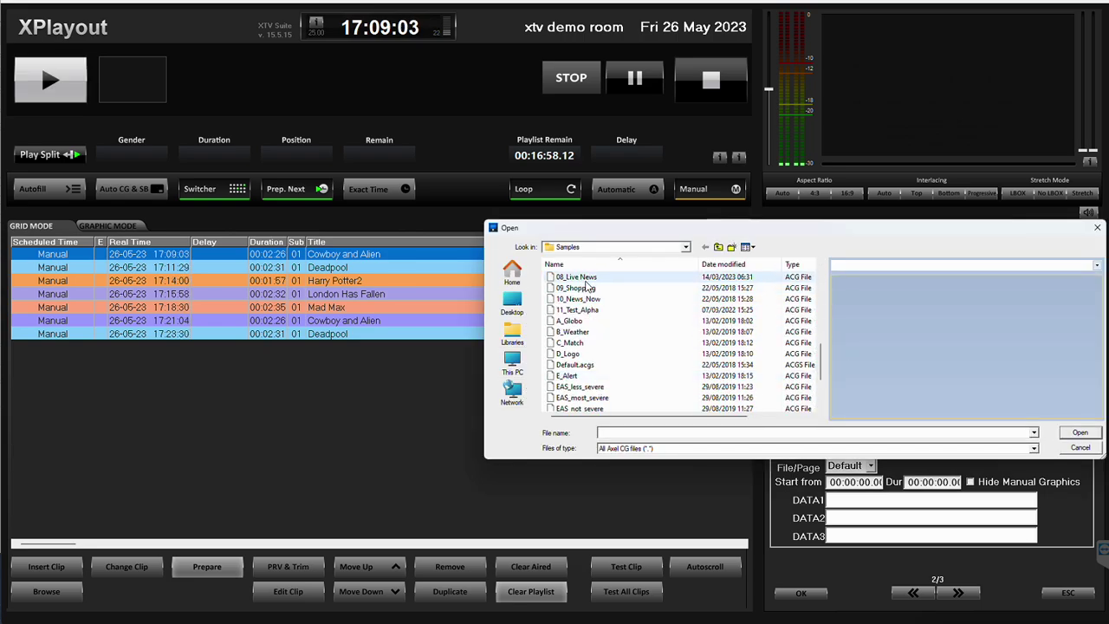
{"action": "left_click", "coordinate": [588, 277]}
{"action": "left_click", "coordinate": [1075, 435]}
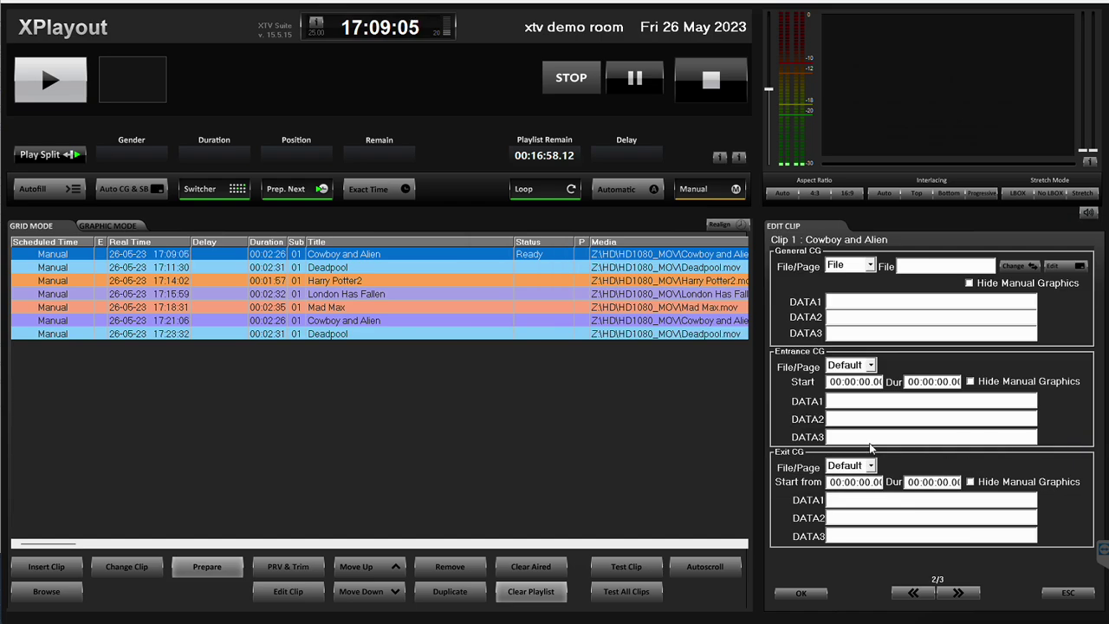
{"action": "left_click", "coordinate": [802, 594]}
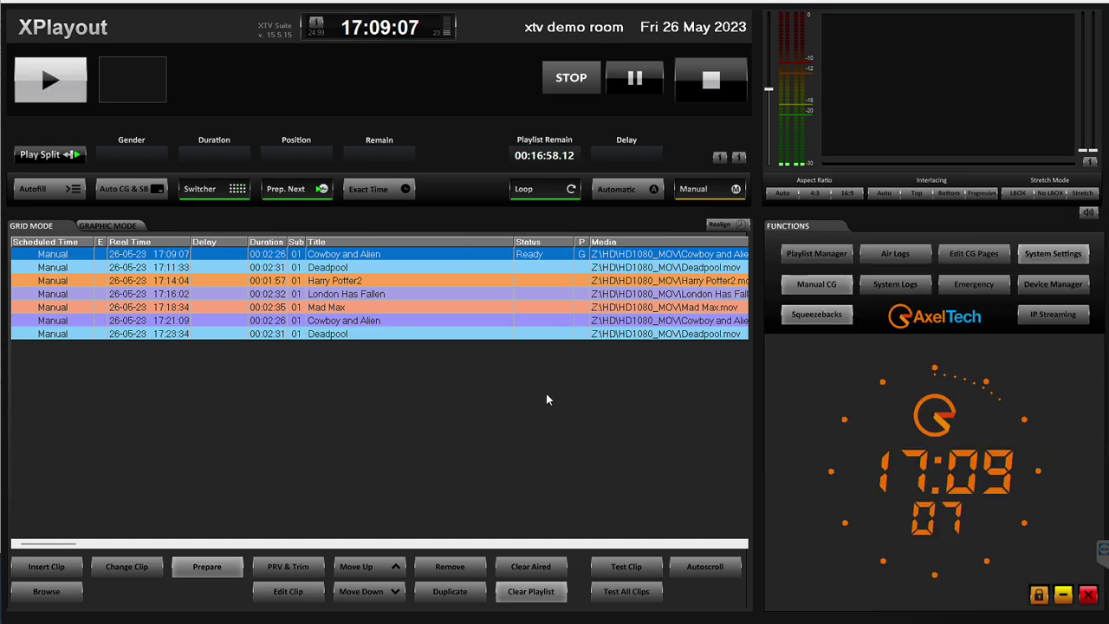
- Enable Auto CG & SB and put the first Cowboy and Alien clip on air with its assigned graphics
{"action": "left_click", "coordinate": [578, 265]}
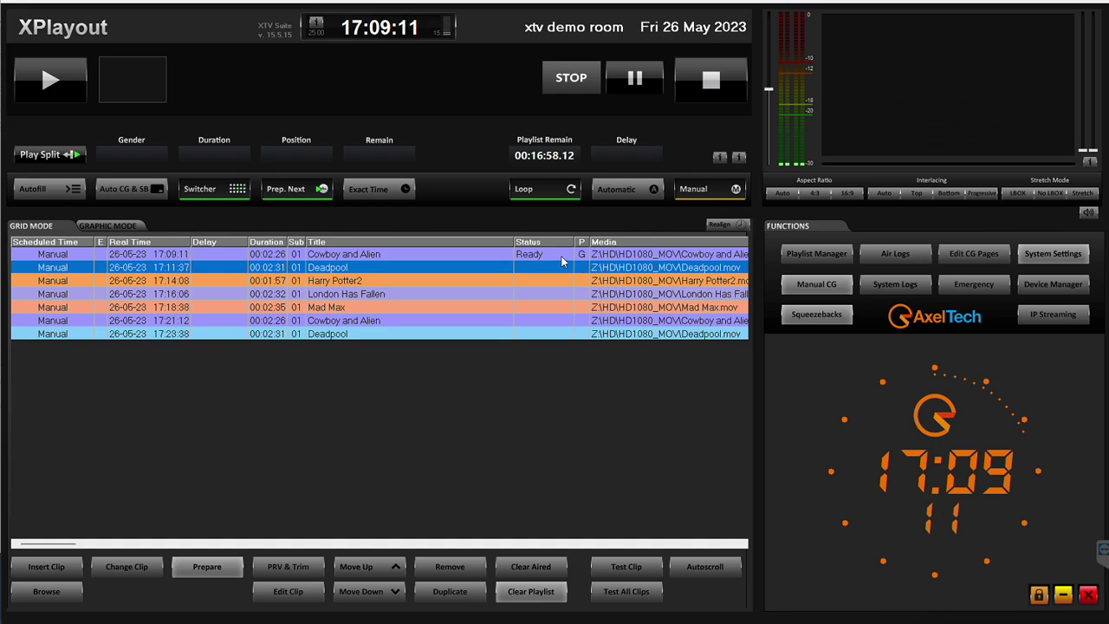
{"action": "left_click", "coordinate": [561, 257]}
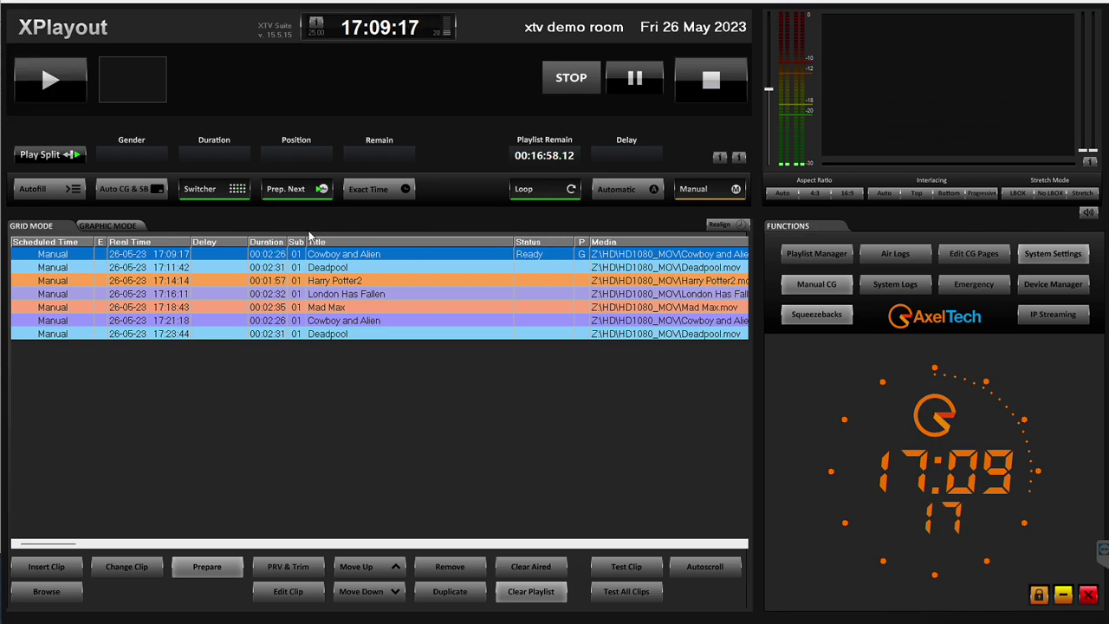
{"action": "left_click", "coordinate": [127, 189]}
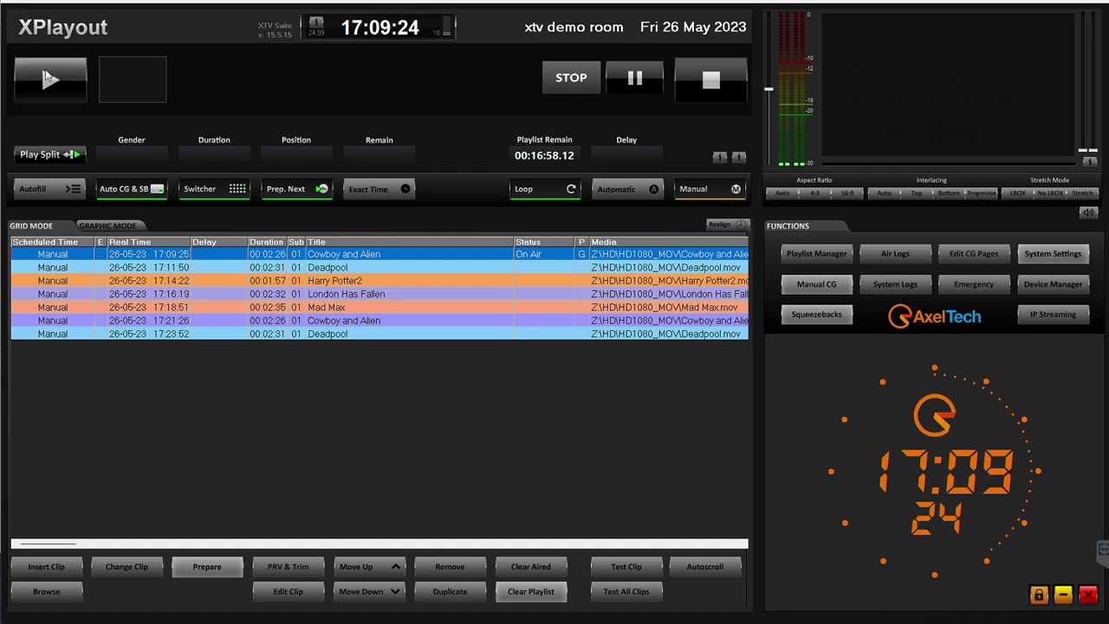
{"action": "key", "text": "space"}
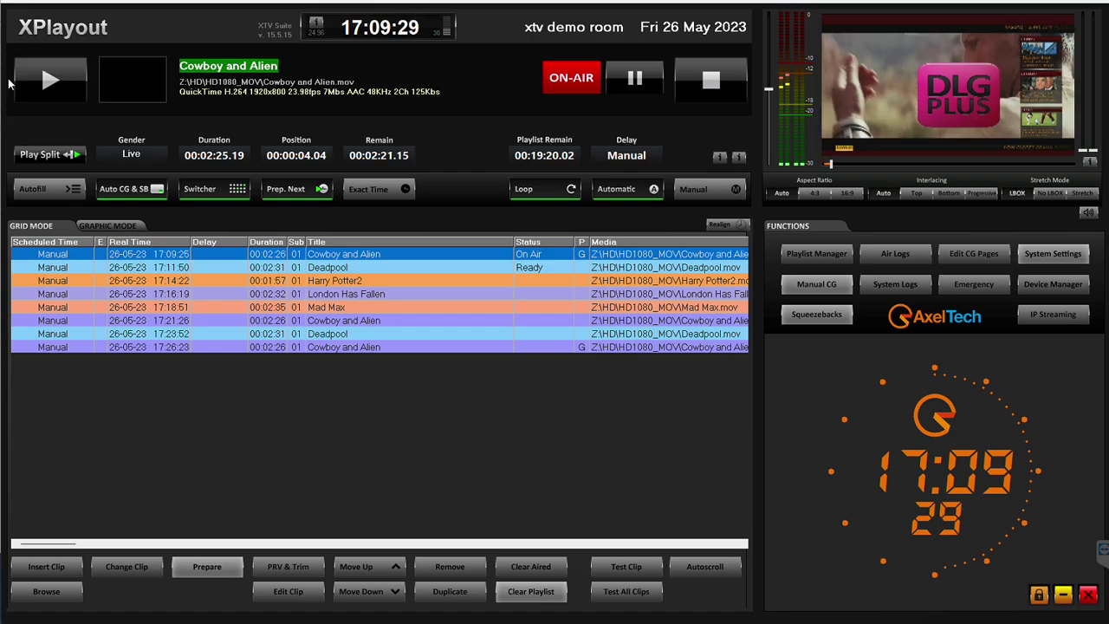
- Play the following Deadpool clip to compare its output without assigned graphics, and stop playout
{"action": "left_click", "coordinate": [73, 86]}
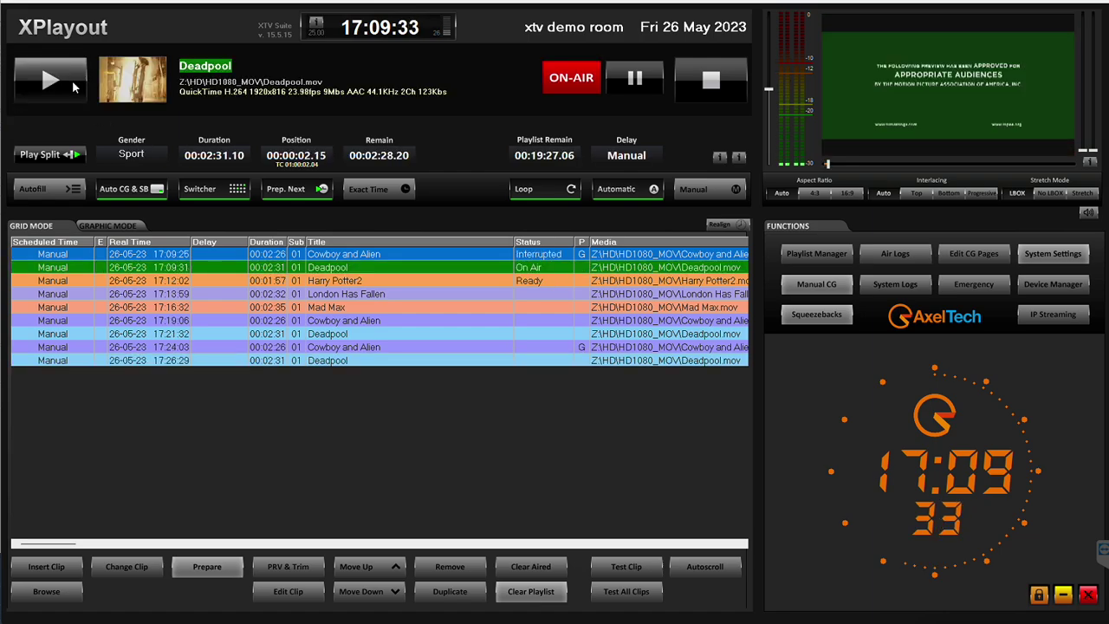
{"action": "left_click", "coordinate": [719, 87]}
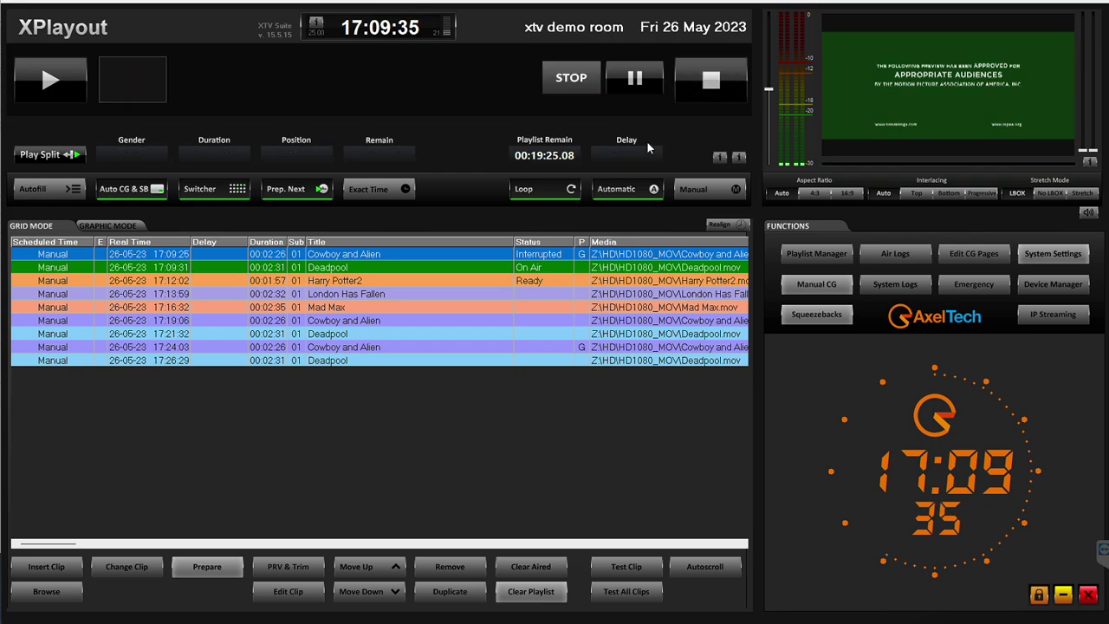
- Edit the first Cowboy and Alien clip and assign the 05_Sport sample file as its Entrance CG
{"action": "left_click", "coordinate": [288, 591]}
{"action": "left_click", "coordinate": [957, 593]}
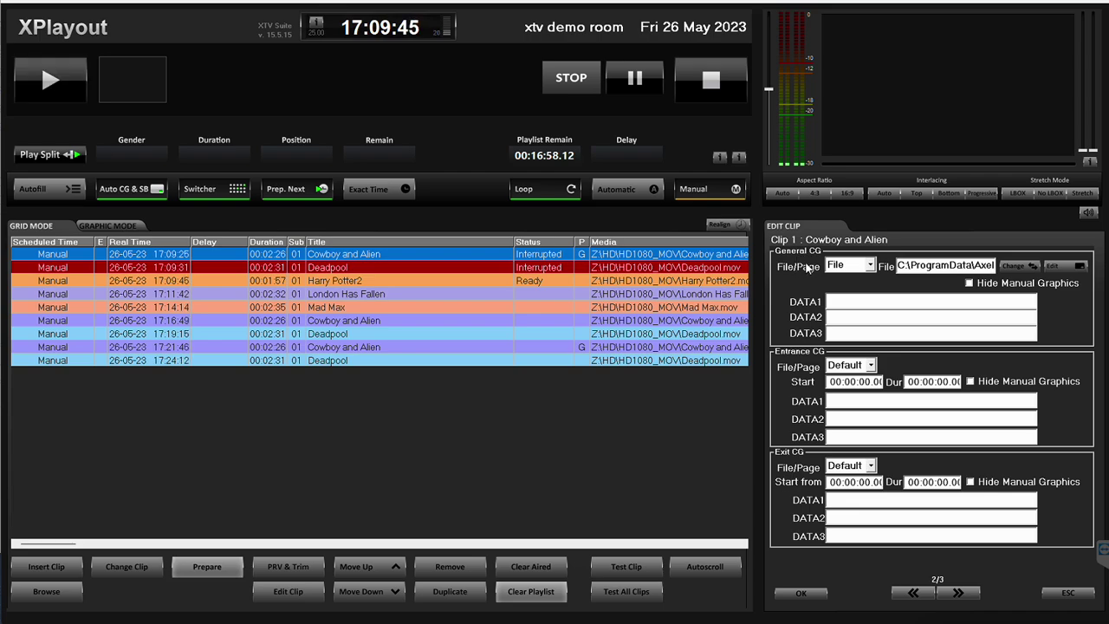
{"action": "left_click", "coordinate": [870, 365]}
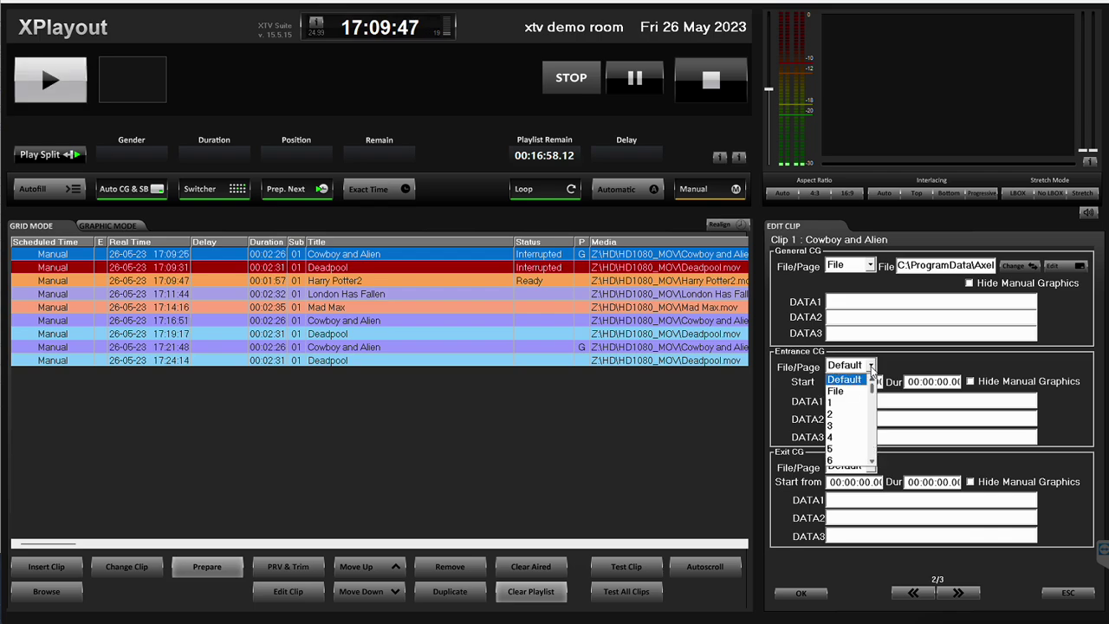
{"action": "left_click", "coordinate": [844, 378]}
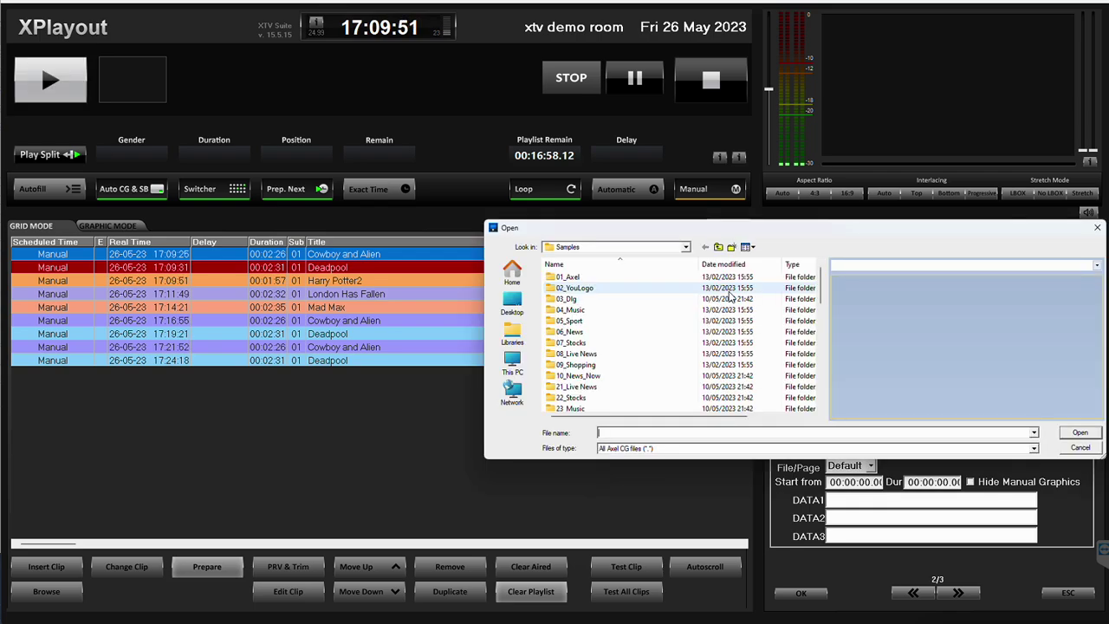
{"action": "left_click_drag", "start_coordinate": [820, 282], "coordinate": [819, 334]}
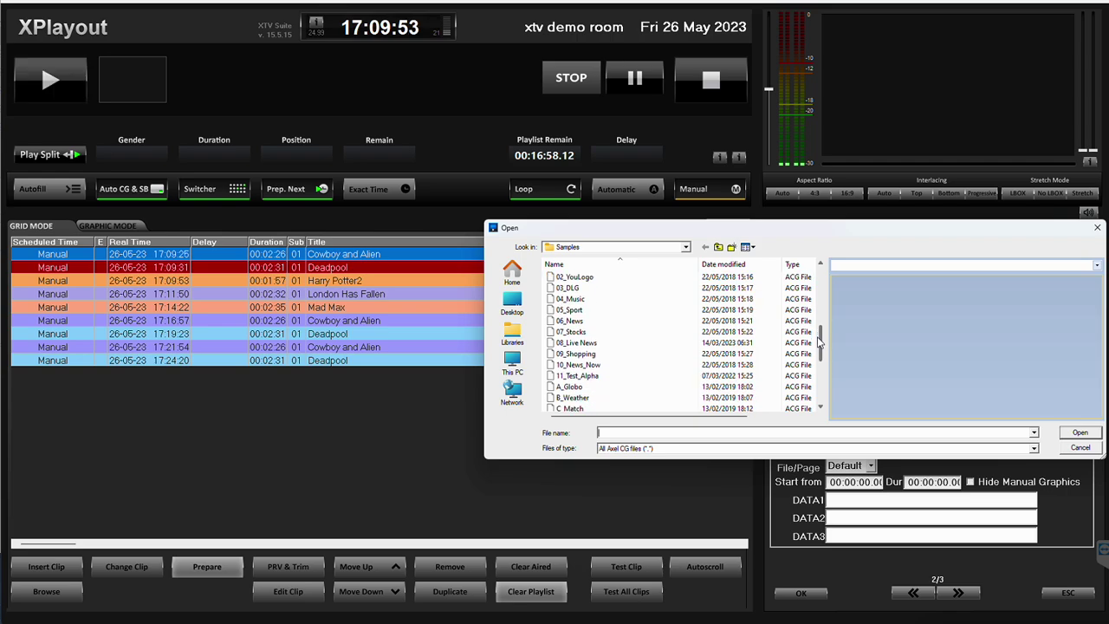
{"action": "left_click", "coordinate": [570, 309]}
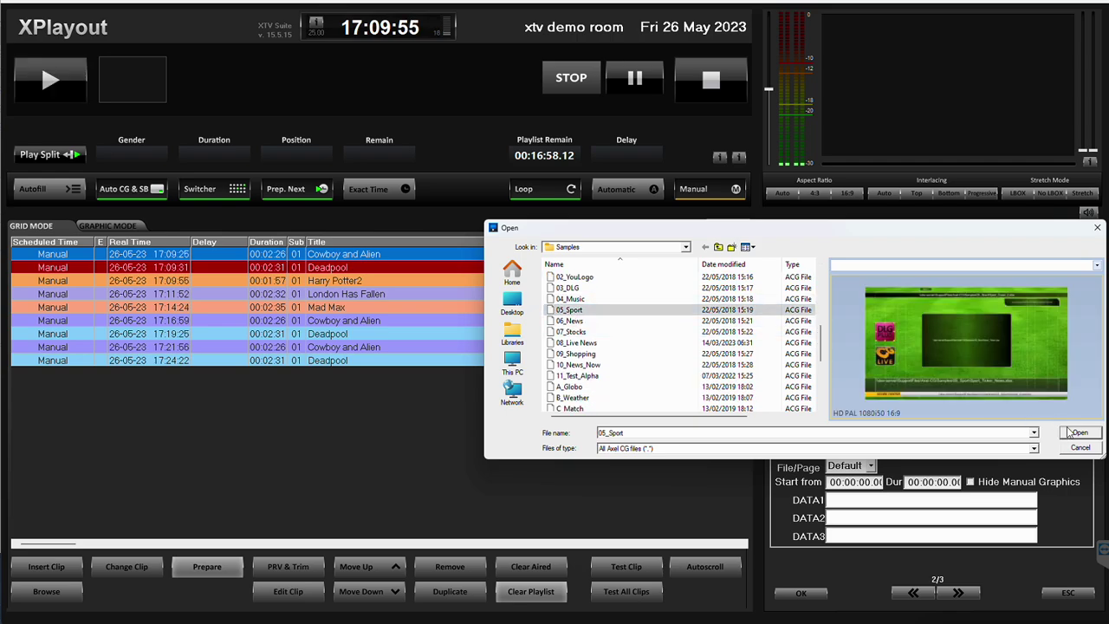
{"action": "left_click", "coordinate": [1070, 433]}
- Set the Entrance CG start to 00:00:10.00 and its duration to 00:00:10.00, and save the clip
{"action": "left_click_drag", "start_coordinate": [869, 381], "coordinate": [830, 382]}
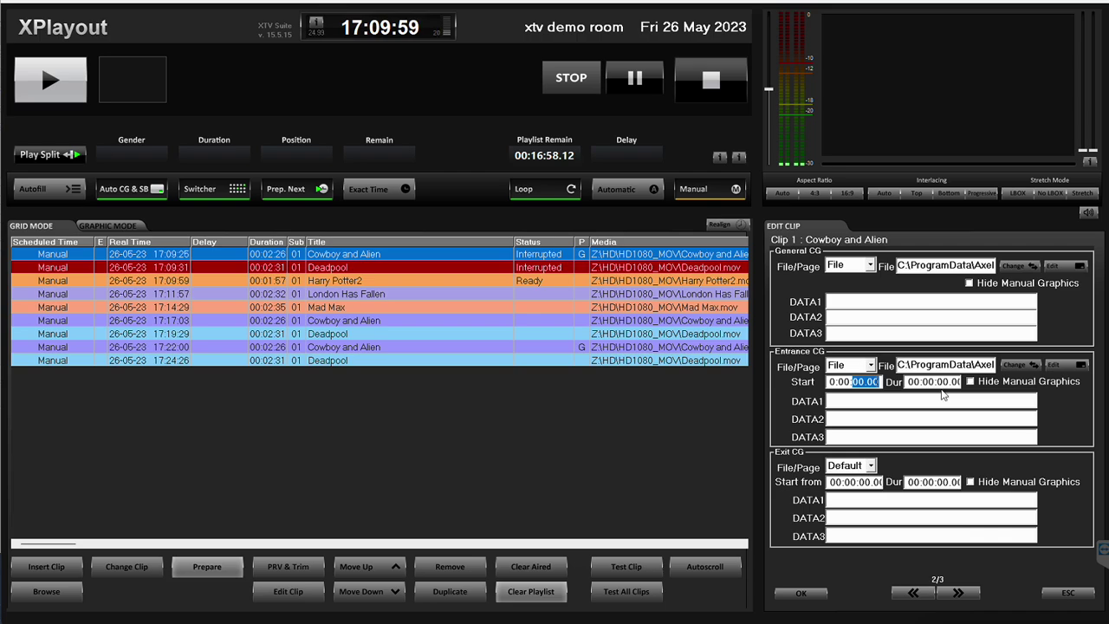
{"action": "type", "text": "10"}
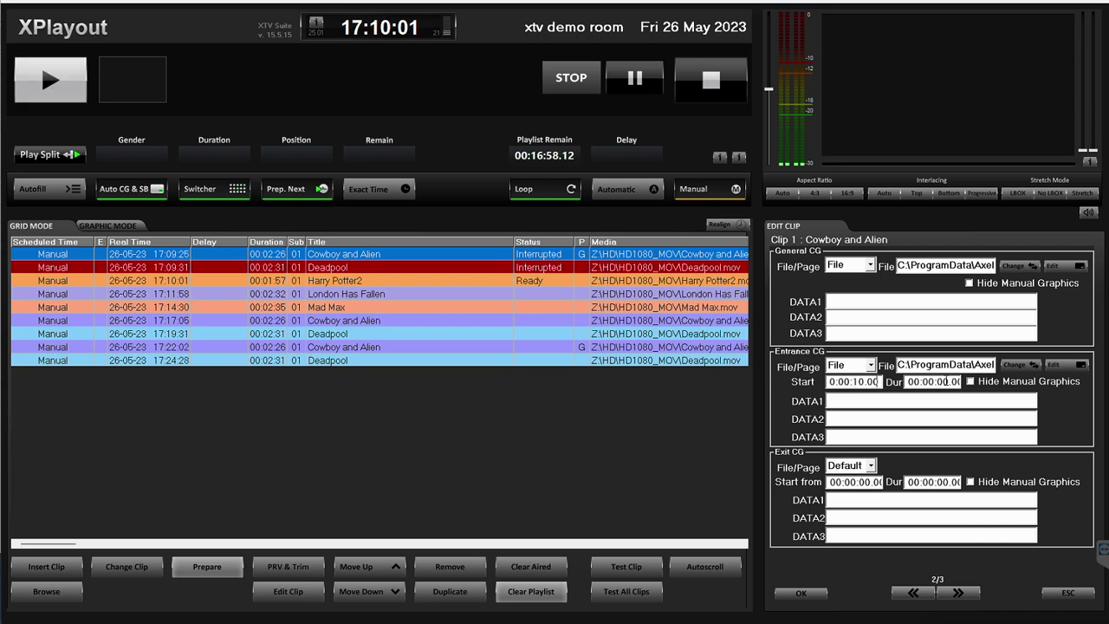
{"action": "left_click", "coordinate": [934, 381]}
{"action": "left_click_drag", "start_coordinate": [932, 381], "coordinate": [1031, 387]}
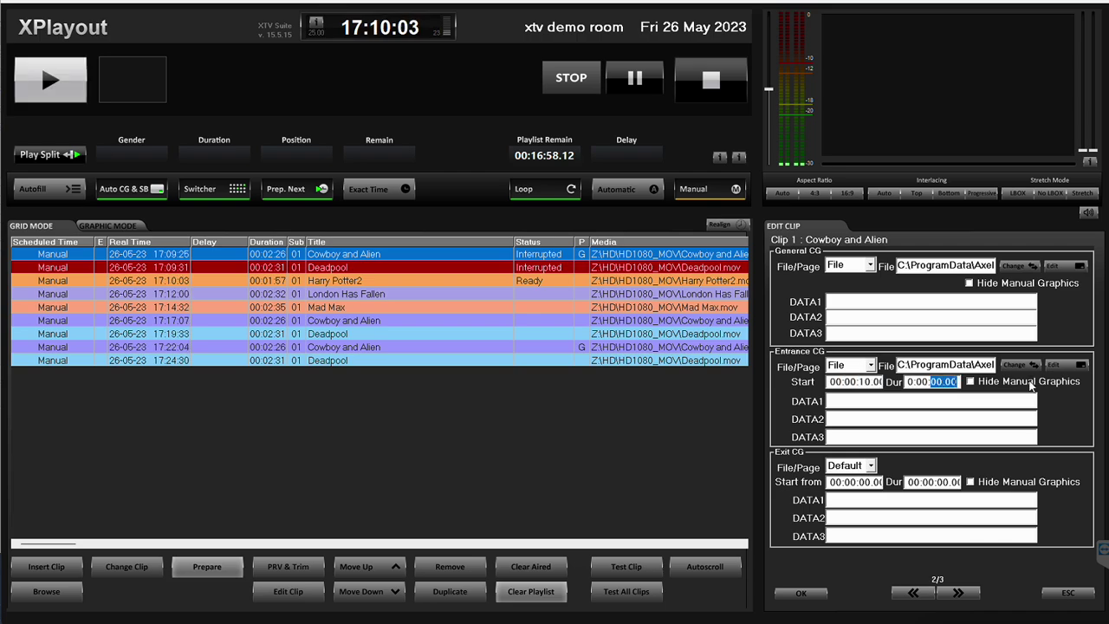
{"action": "type", "text": "10"}
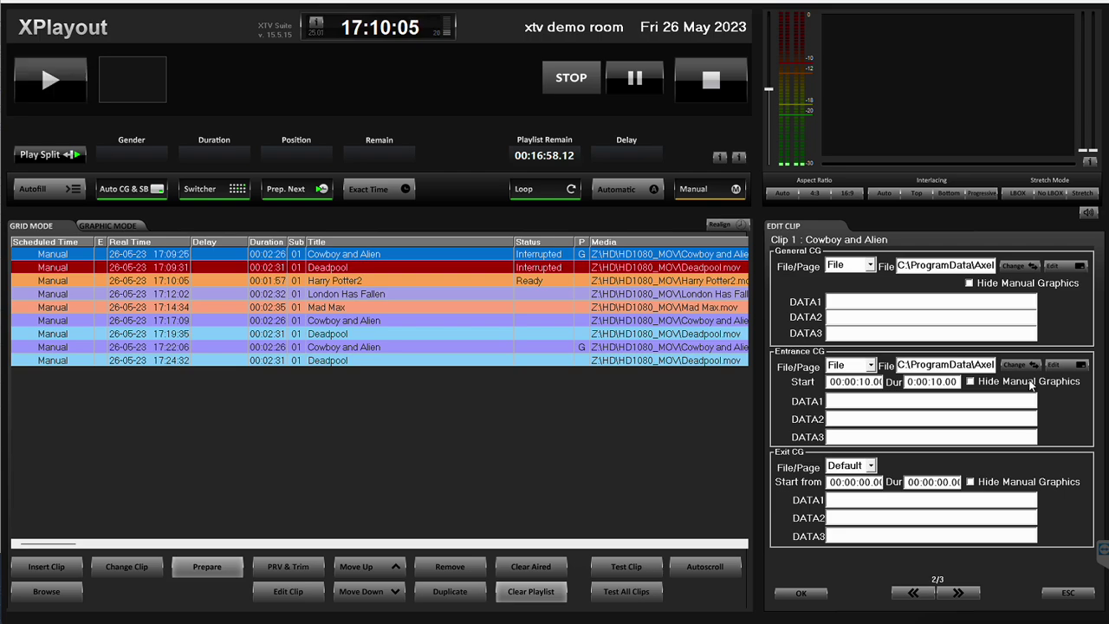
{"action": "left_click", "coordinate": [814, 596]}
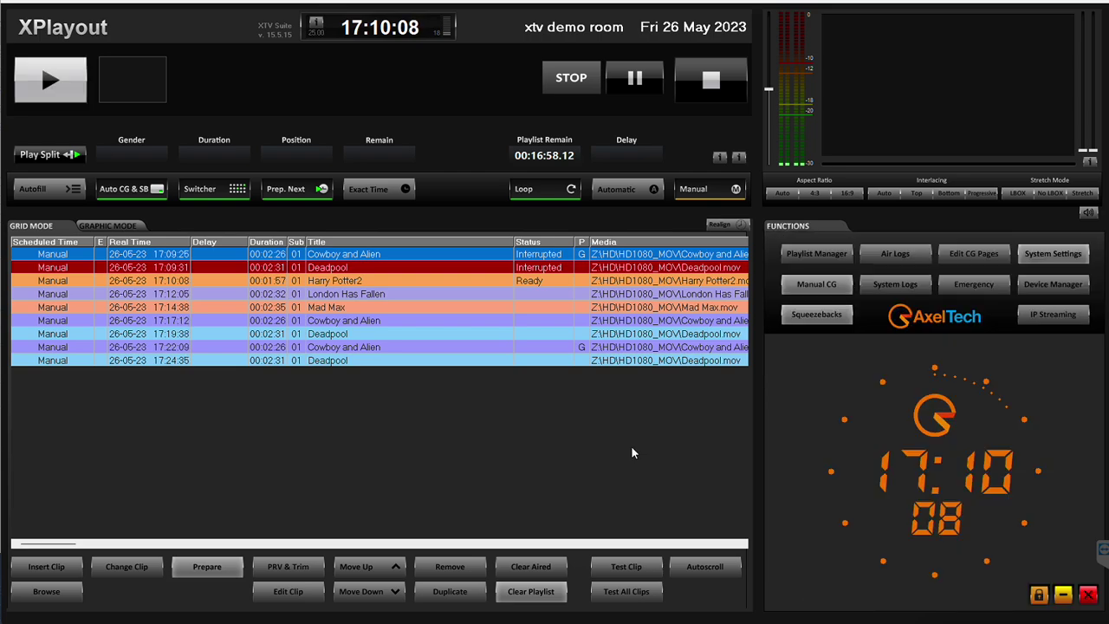
- Put the first Cowboy and Alien clip on air to run its General and Entrance CG
{"action": "double_click", "coordinate": [480, 253]}
{"action": "left_click", "coordinate": [510, 370]}
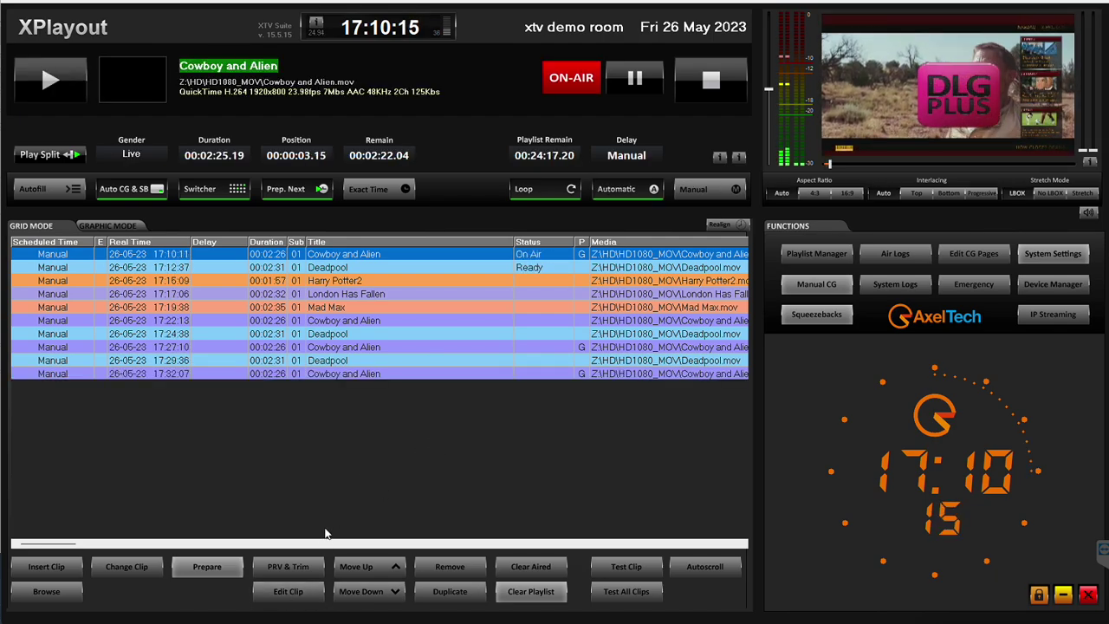
- Reopen the on-air clip's CG settings and examine the Start from field of its Exit CG
{"action": "left_click", "coordinate": [288, 591]}
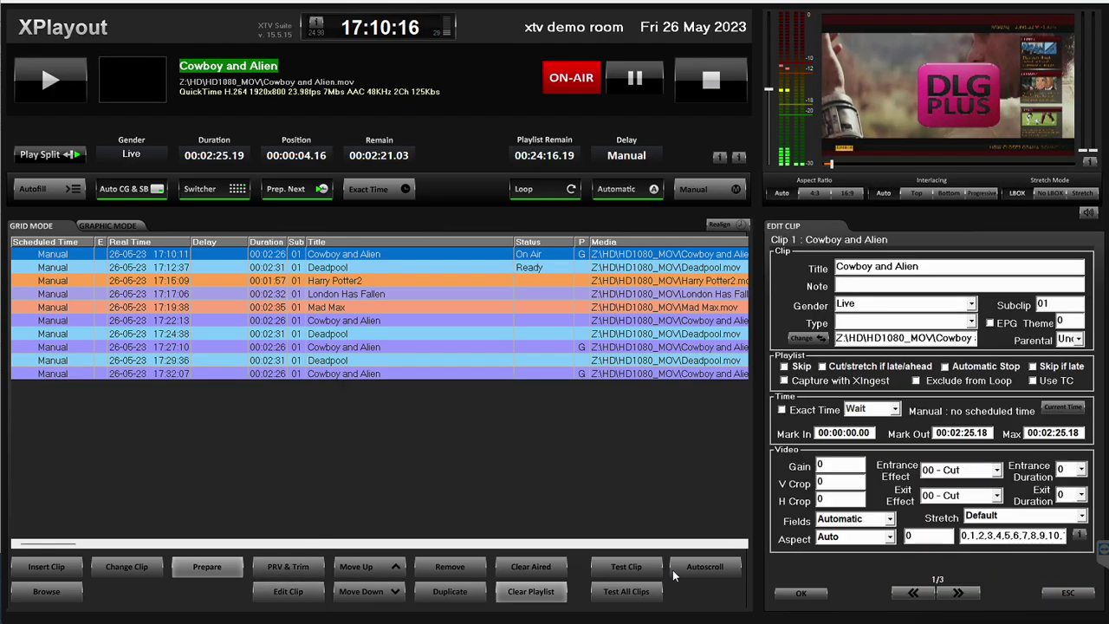
{"action": "left_click", "coordinate": [957, 592]}
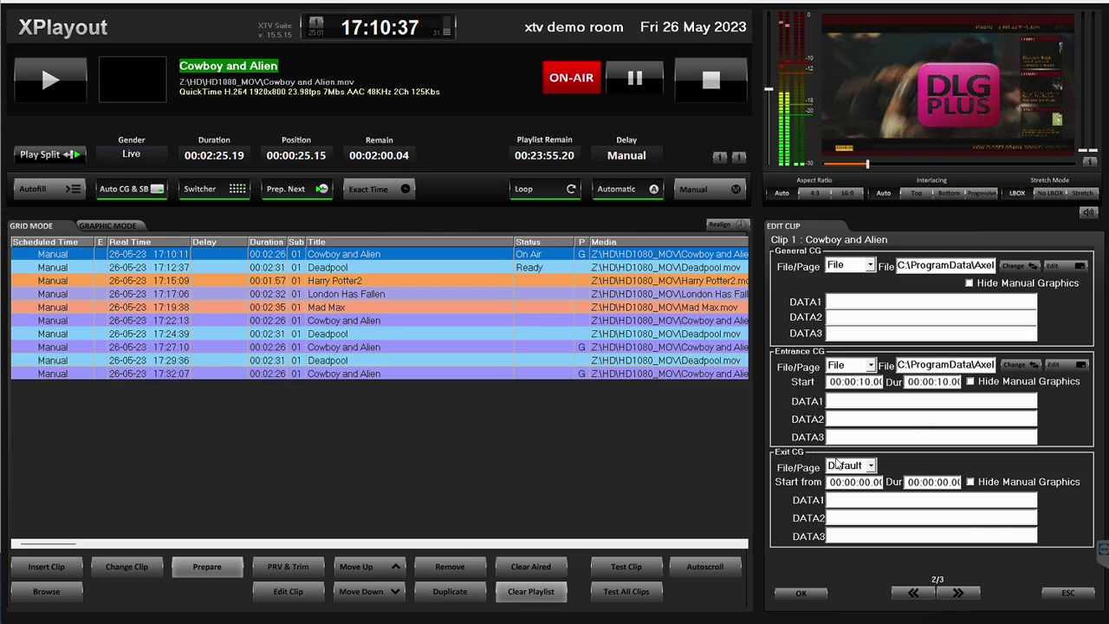
{"action": "left_click_drag", "start_coordinate": [830, 482], "coordinate": [837, 482]}
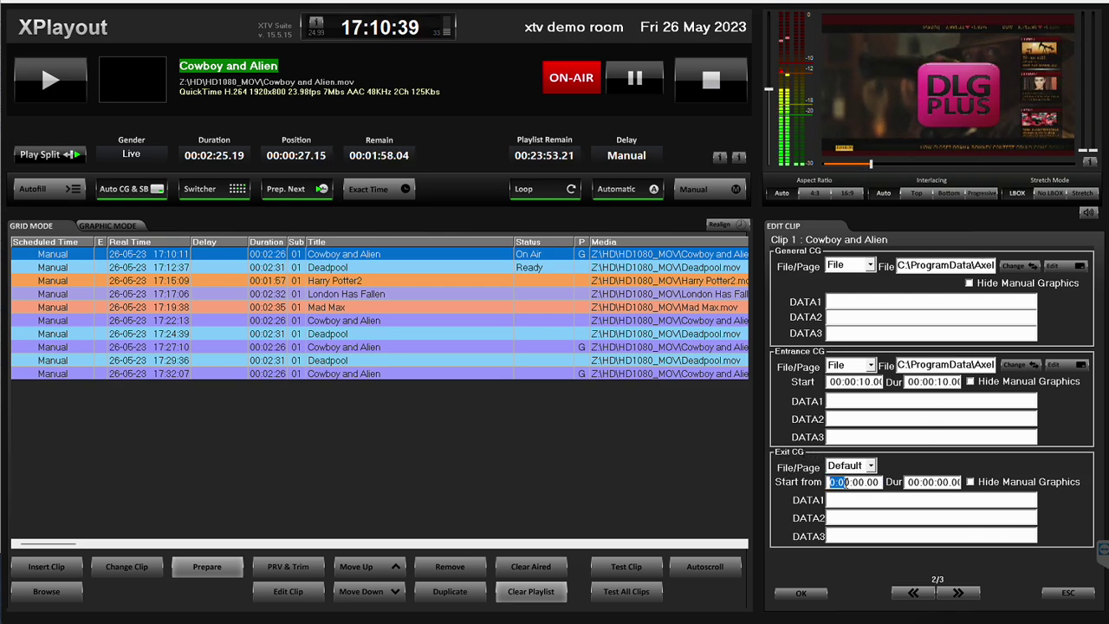
{"action": "left_click", "coordinate": [836, 481]}
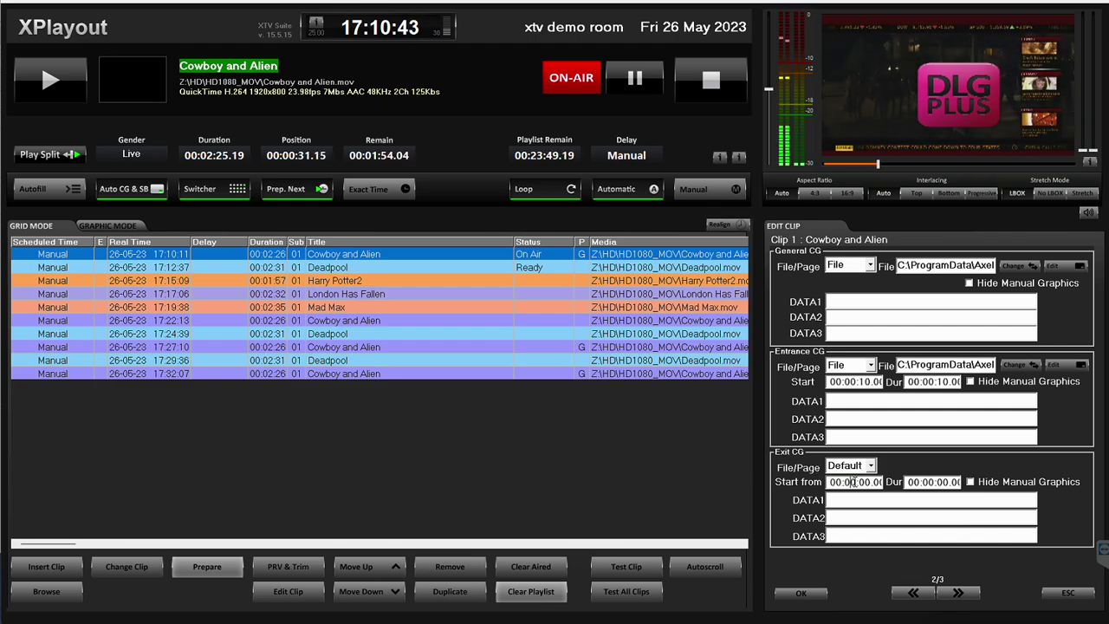
- Examine the Start from and Dur fields of the Exit CG and close the clip editor without saving
{"action": "left_click_drag", "start_coordinate": [856, 482], "coordinate": [933, 482]}
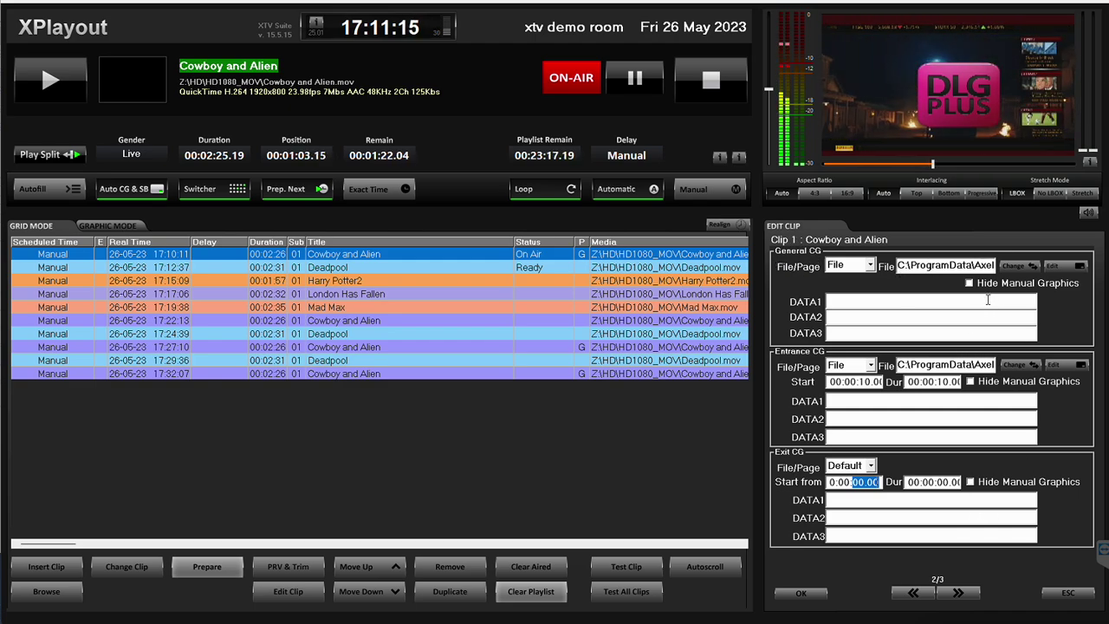
{"action": "left_click", "coordinate": [1093, 593]}
- Switch the manual CG graphics on over the on-air clip, and stop the playout
{"action": "left_click", "coordinate": [810, 286]}
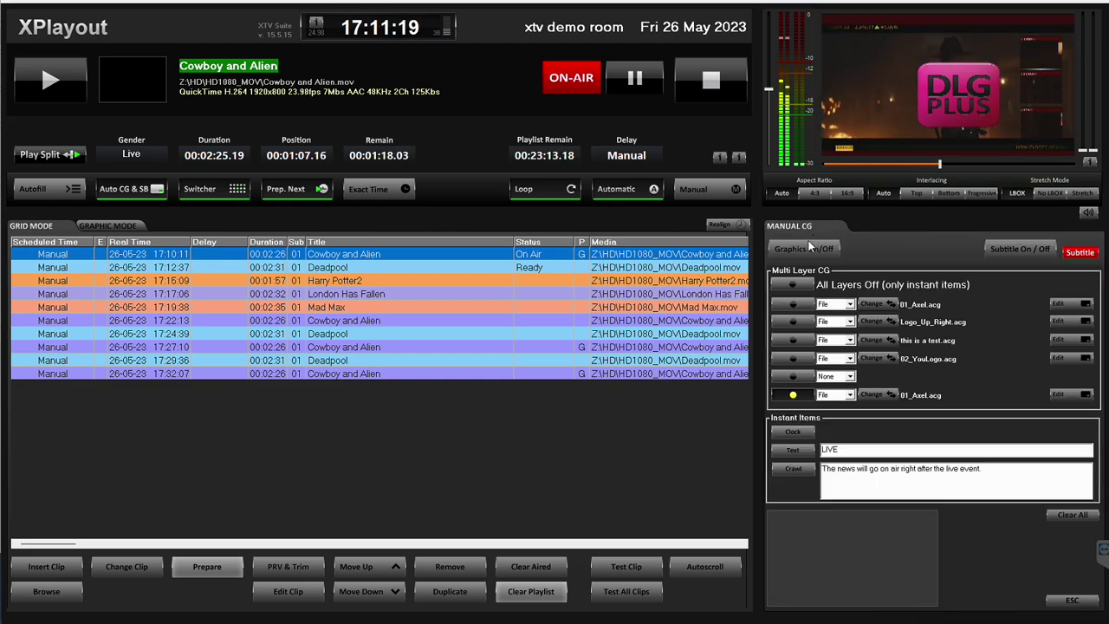
{"action": "left_click", "coordinate": [808, 248]}
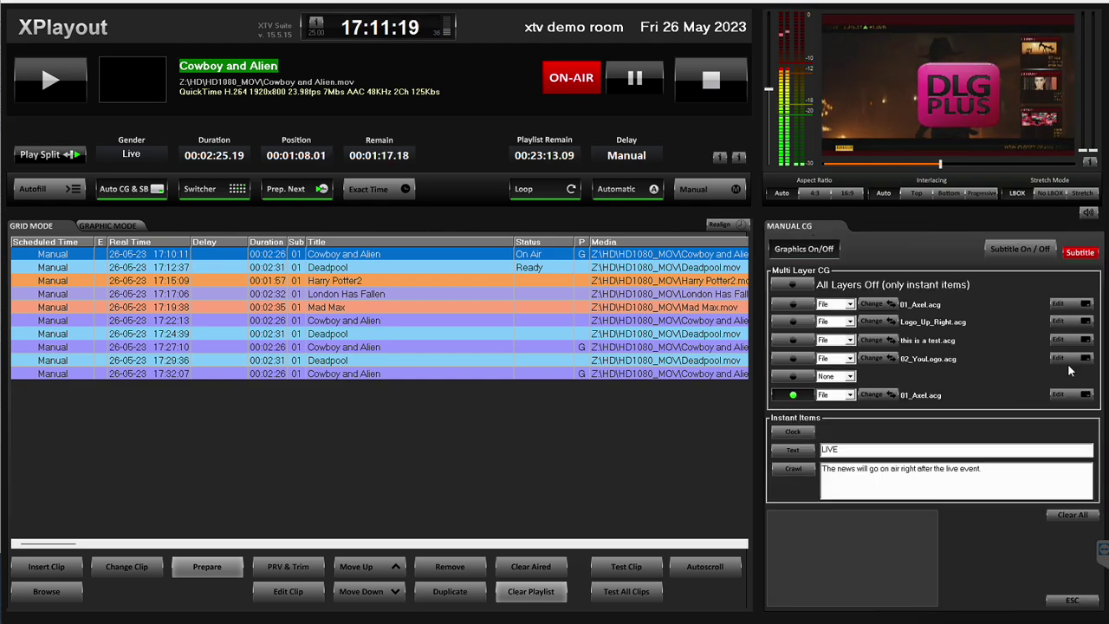
{"action": "left_click", "coordinate": [738, 65]}
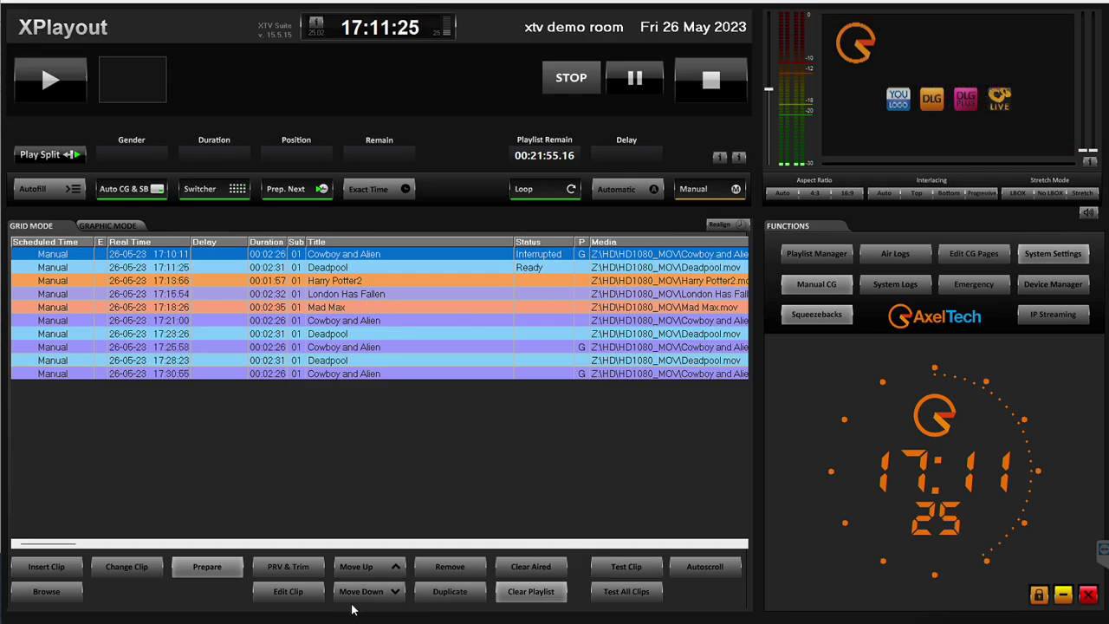
- Enable Hide Manual Graphics for the General CG of the first Cowboy and Alien clip and save the clip
{"action": "left_click", "coordinate": [288, 591]}
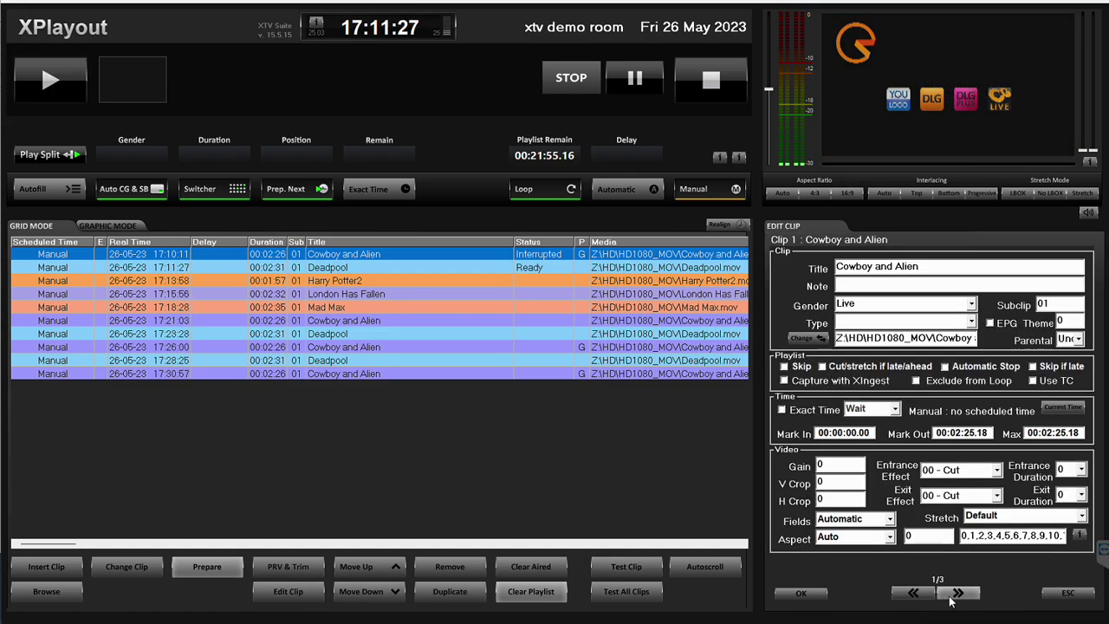
{"action": "left_click", "coordinate": [957, 593]}
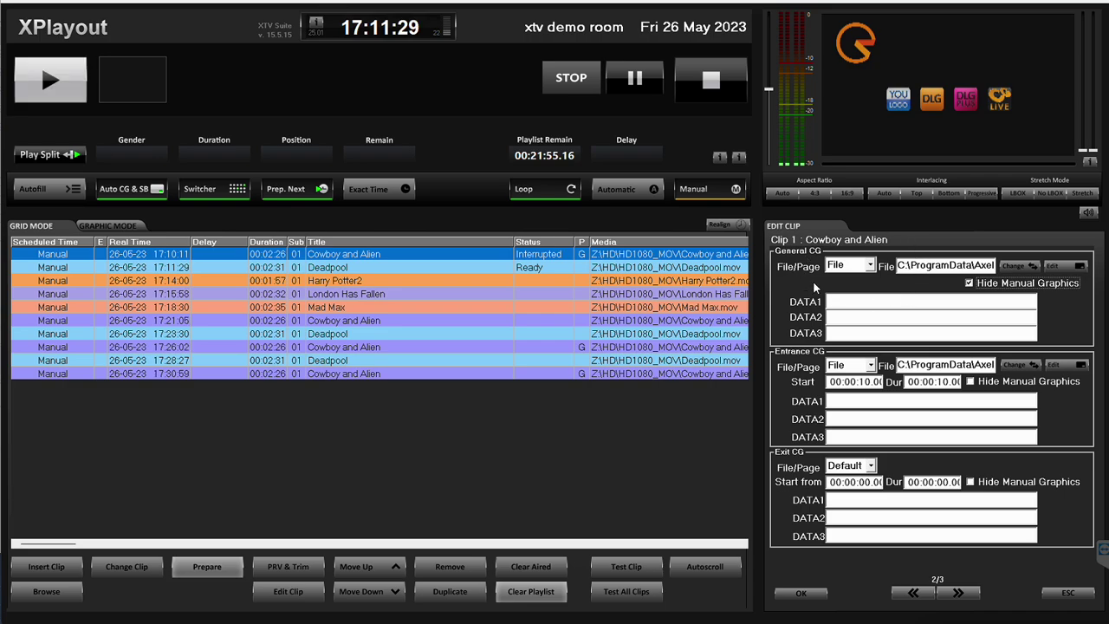
{"action": "left_click", "coordinate": [801, 595]}
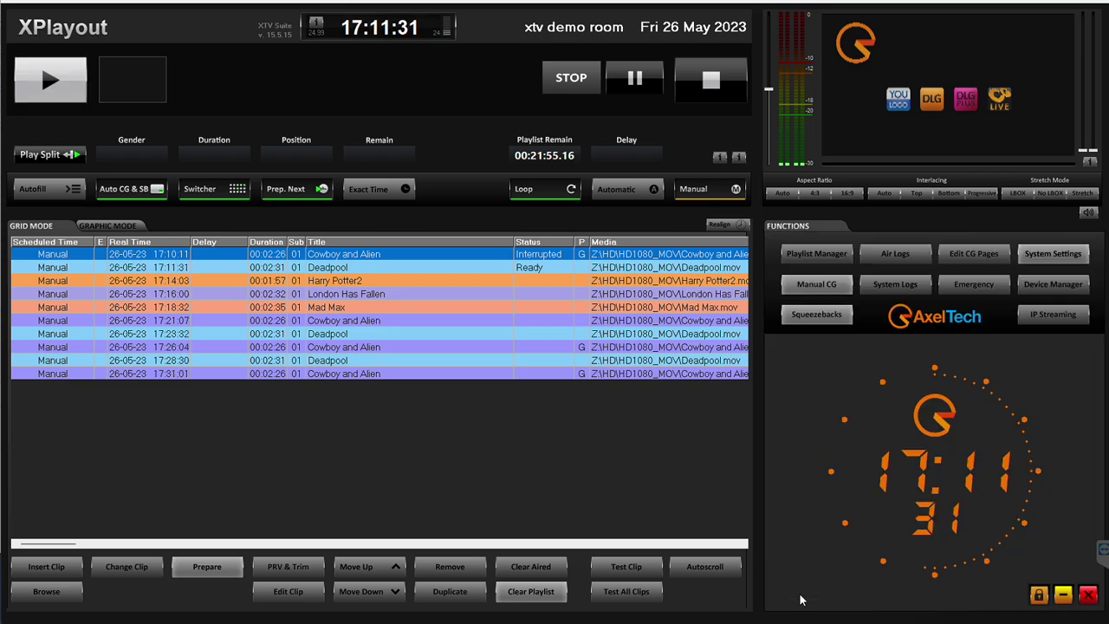
- Put the first Cowboy and Alien clip on air and switch the manual graphics on during its playback
{"action": "double_click", "coordinate": [390, 262]}
{"action": "left_click", "coordinate": [494, 369]}
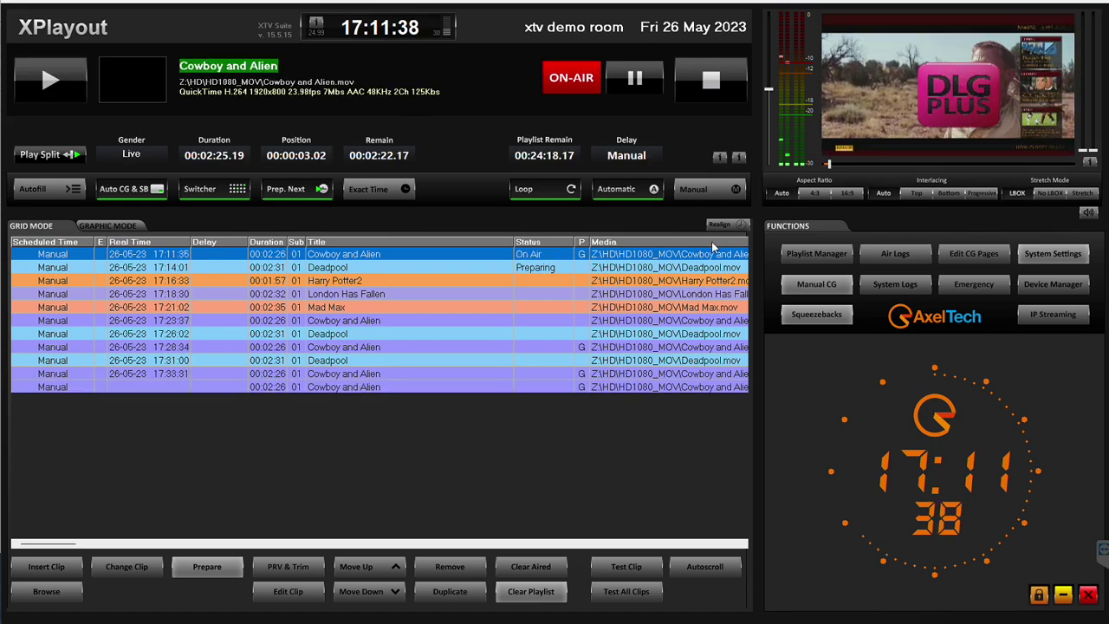
{"action": "left_click", "coordinate": [803, 286]}
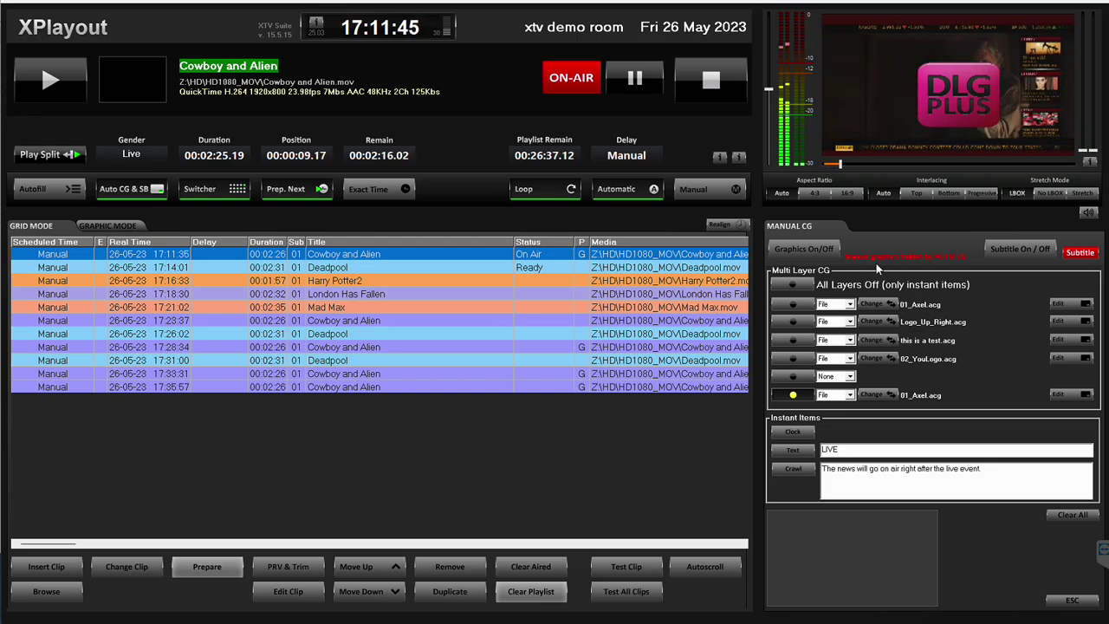
{"action": "left_click", "coordinate": [803, 250]}
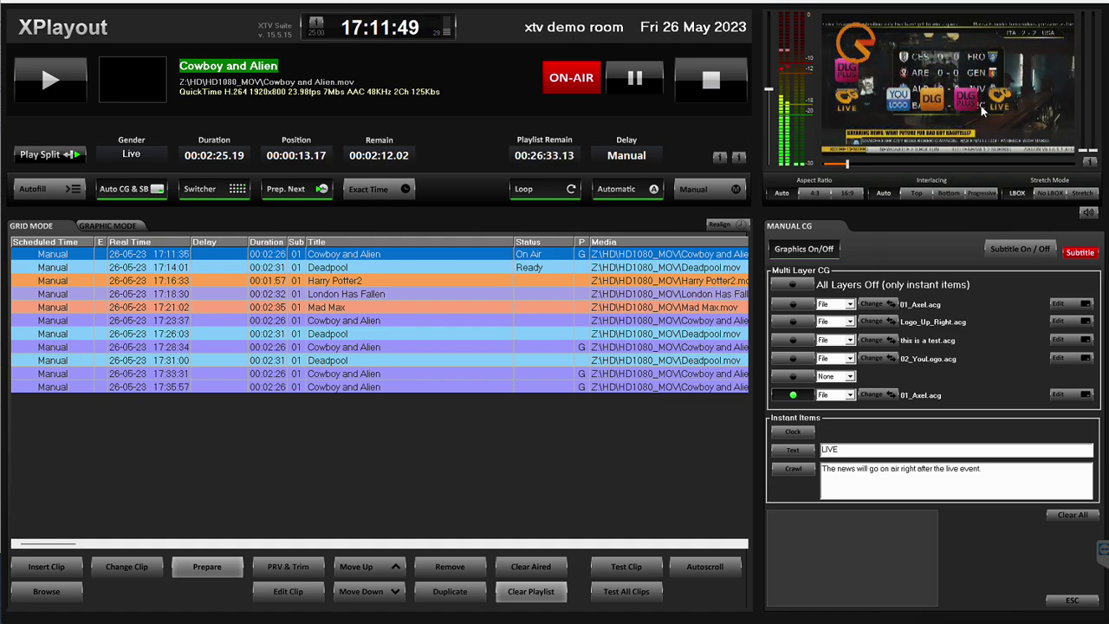
{"action": "left_click", "coordinate": [1064, 600]}
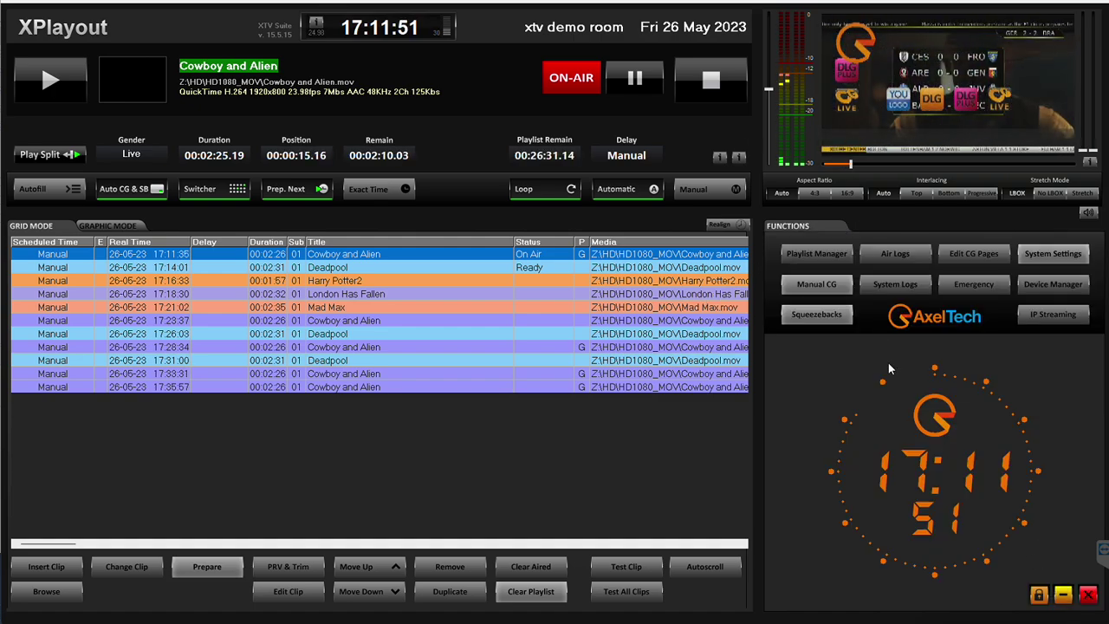
- Examine the Hide Manual Graphics option in the on-air clip's General CG settings and close the editor
{"action": "left_click", "coordinate": [288, 592]}
{"action": "left_click", "coordinate": [958, 593]}
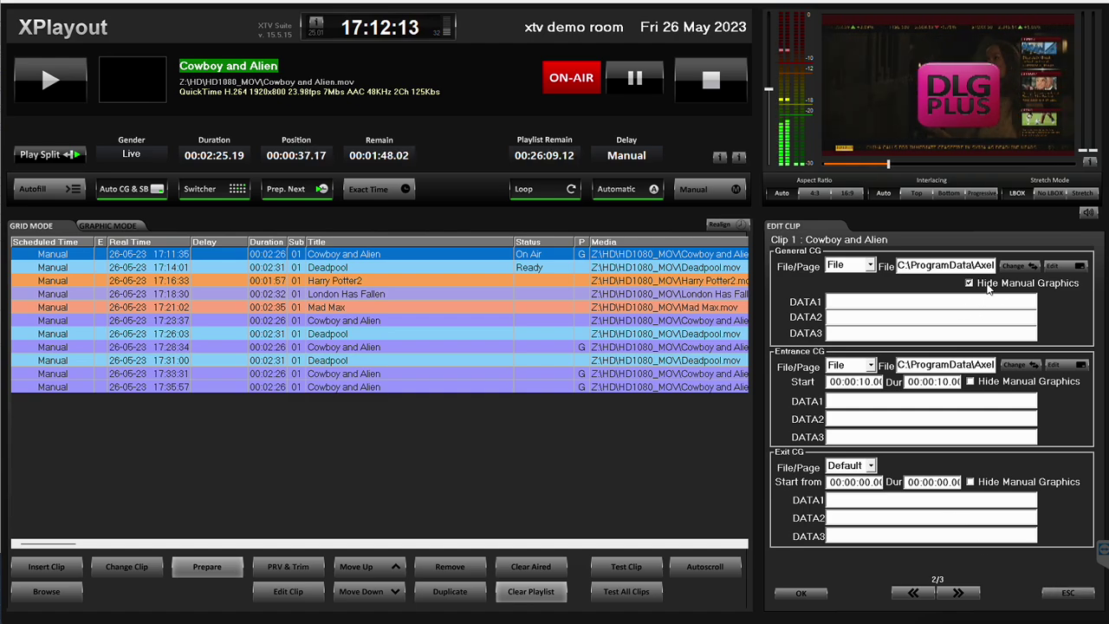
{"action": "left_click", "coordinate": [1069, 593]}
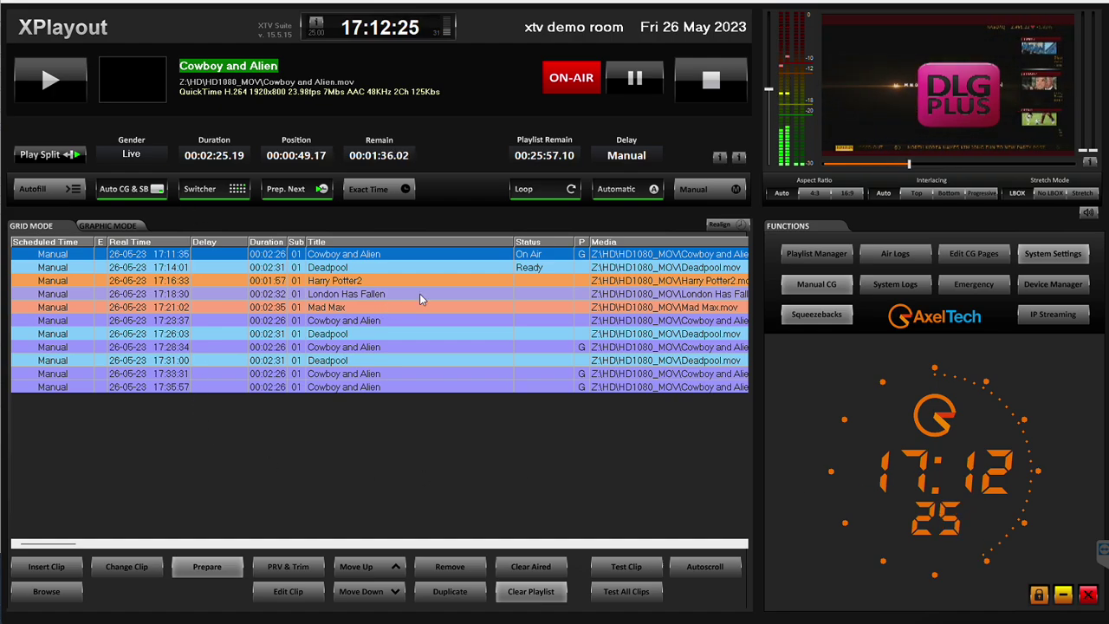
- Reopen the on-air Cowboy and Alien clip's CG settings and view the file assigned to its General CG
{"action": "left_click", "coordinate": [427, 272]}
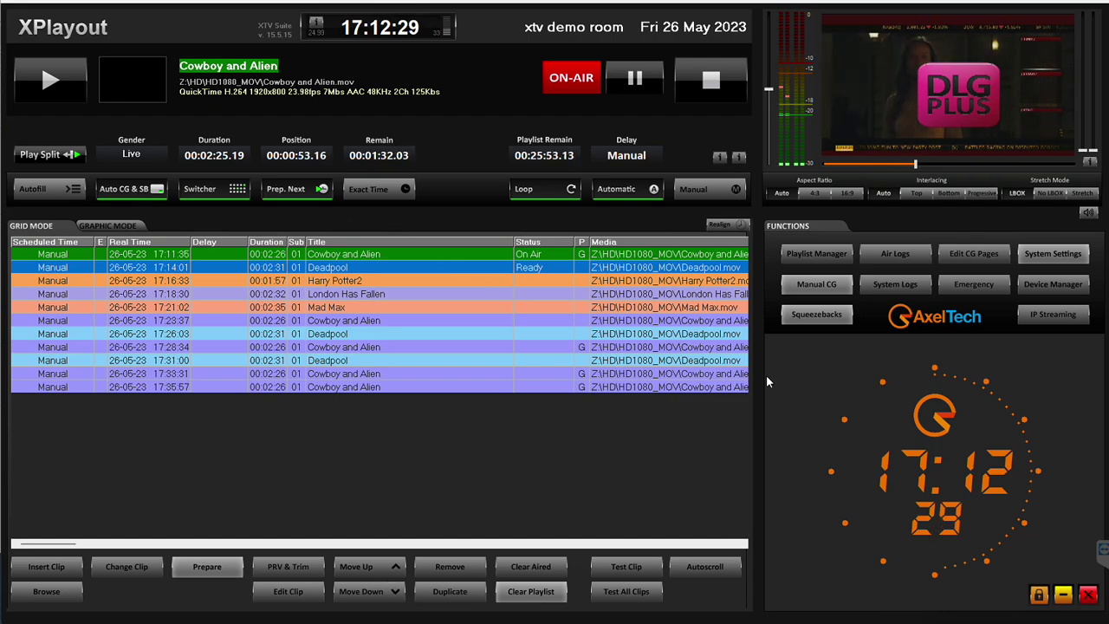
{"action": "left_click", "coordinate": [466, 253]}
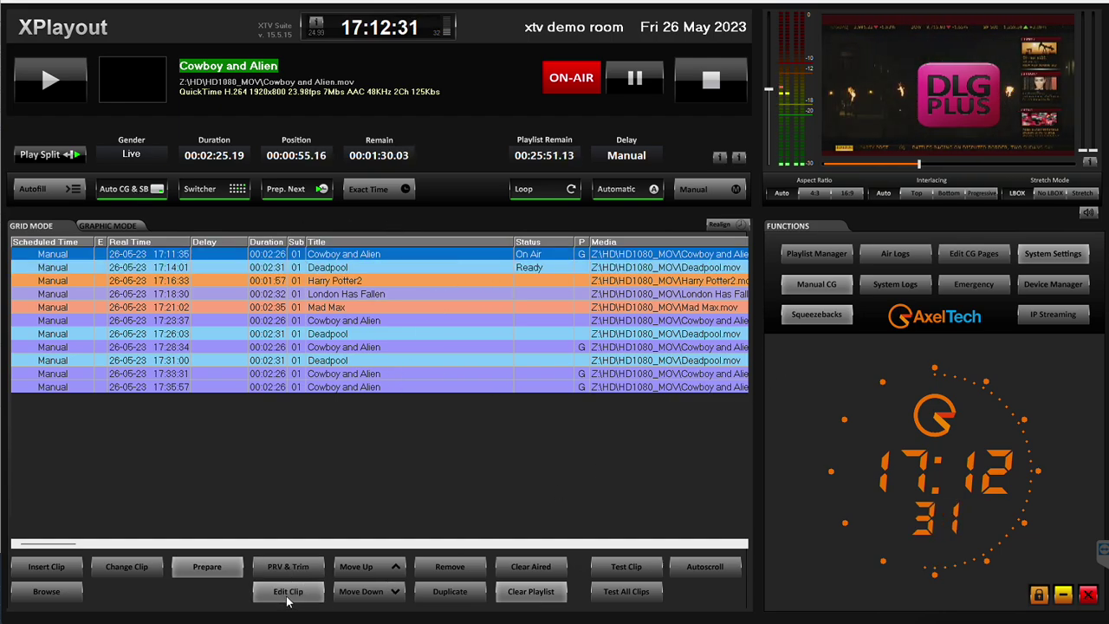
{"action": "left_click", "coordinate": [288, 591]}
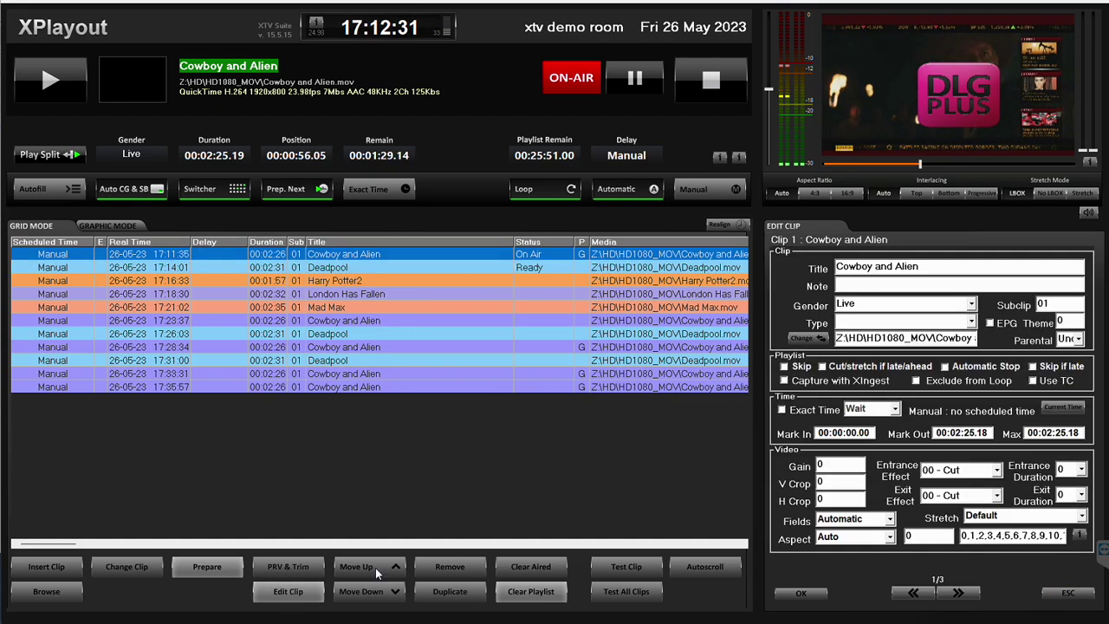
{"action": "left_click", "coordinate": [958, 593]}
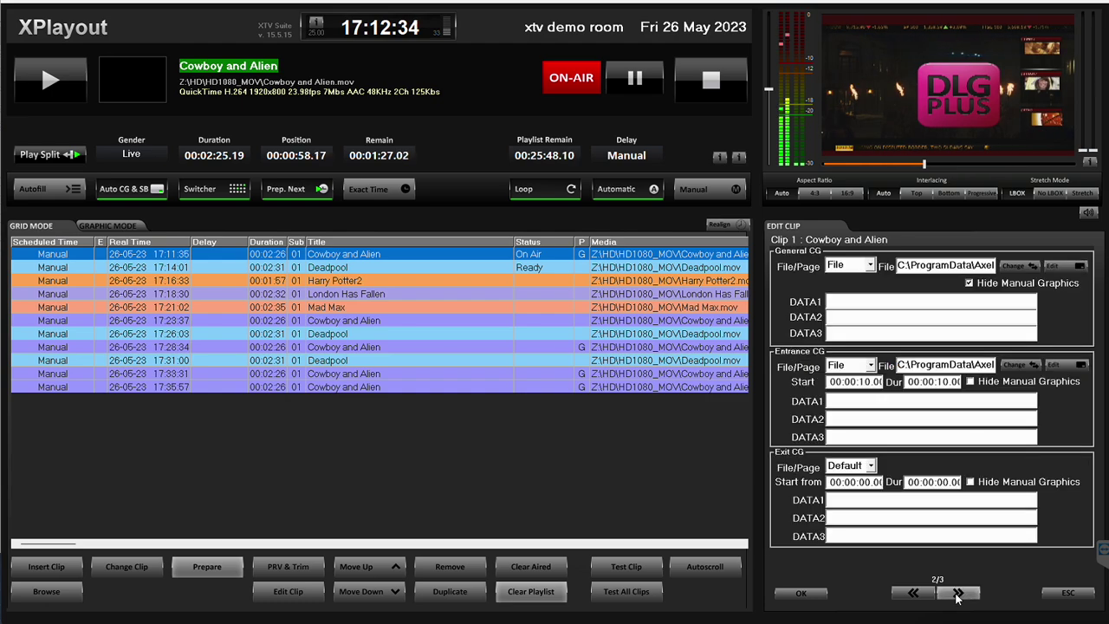
{"action": "double_click", "coordinate": [935, 265]}
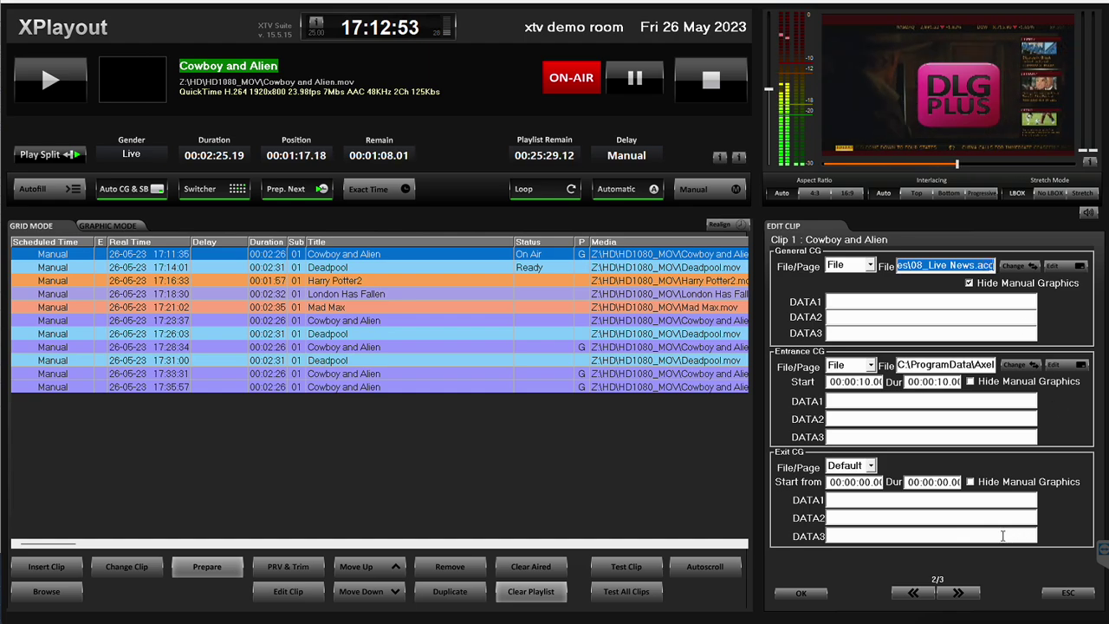
- Examine the clip's Extra CG Layers settings, including the available layer numbers and the Start and Duration fields
{"action": "left_click", "coordinate": [958, 593]}
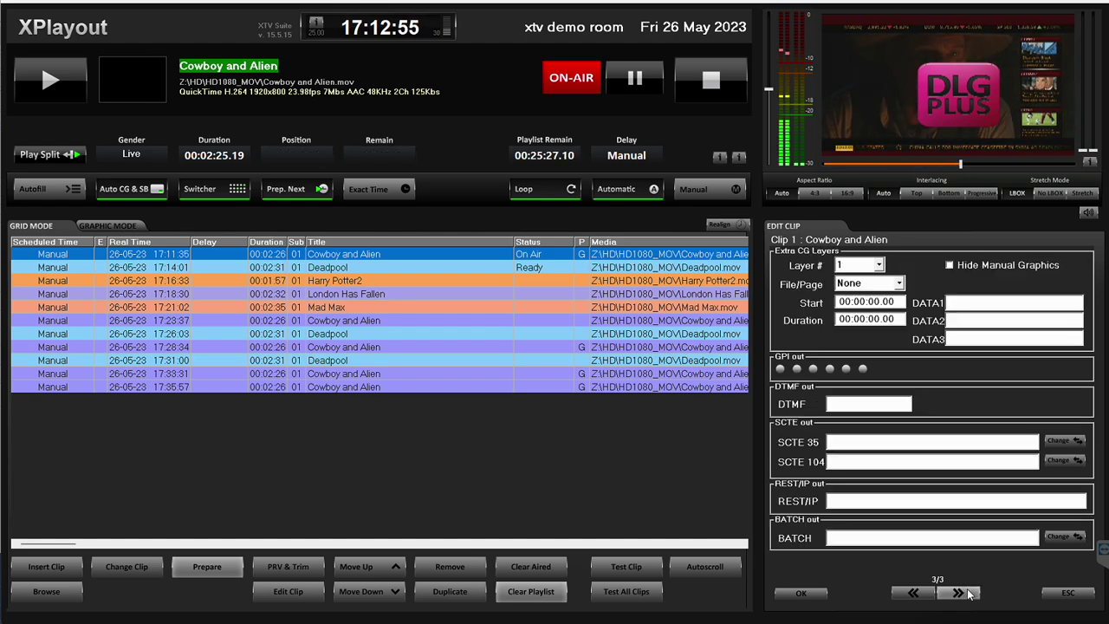
{"action": "left_click", "coordinate": [862, 267]}
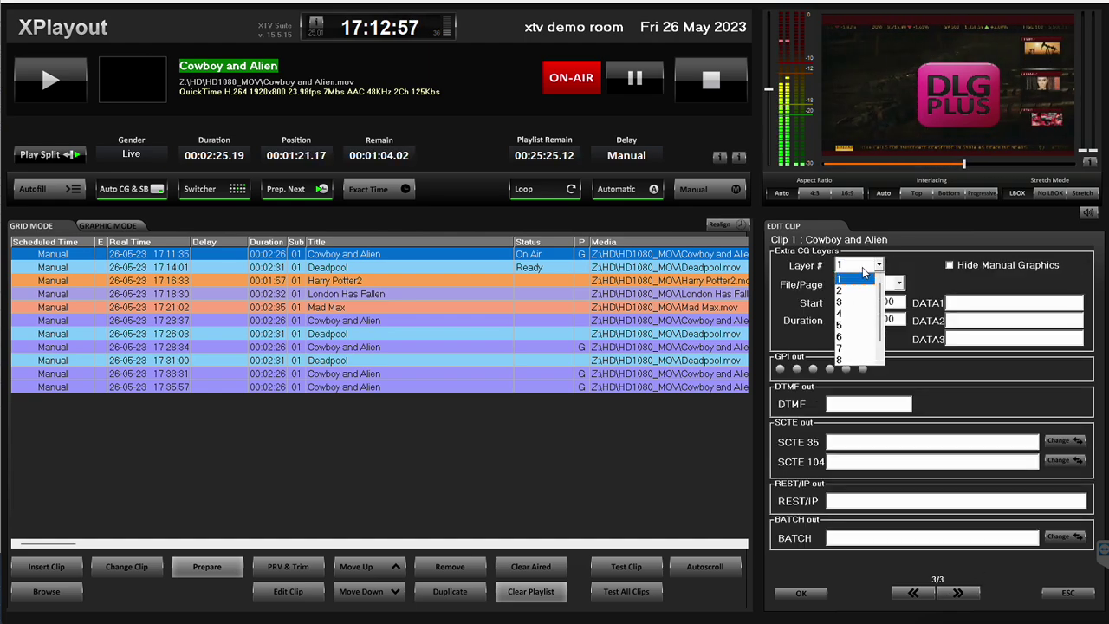
{"action": "left_click", "coordinate": [863, 269]}
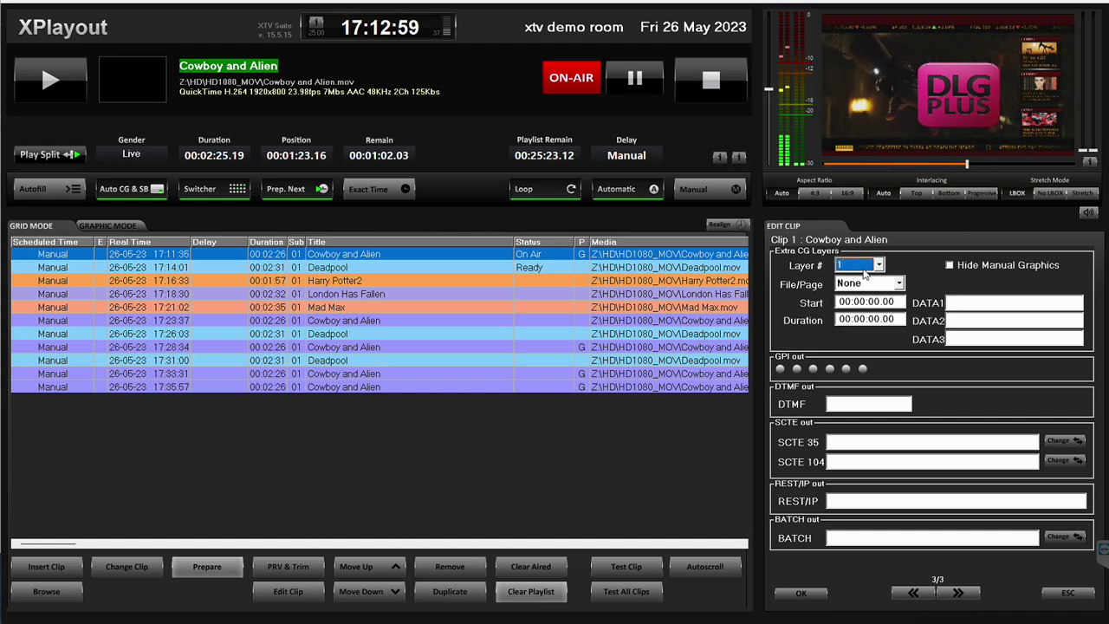
{"action": "left_click", "coordinate": [867, 268]}
{"action": "left_click", "coordinate": [866, 269]}
{"action": "left_click", "coordinate": [868, 269]}
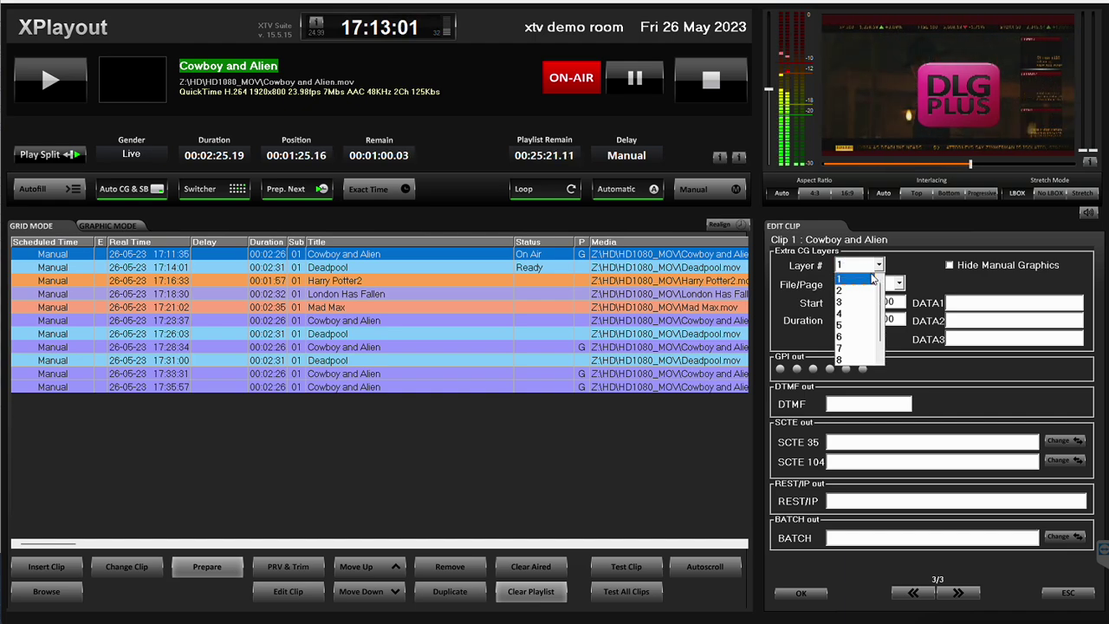
{"action": "left_click_drag", "start_coordinate": [882, 292], "coordinate": [882, 316]}
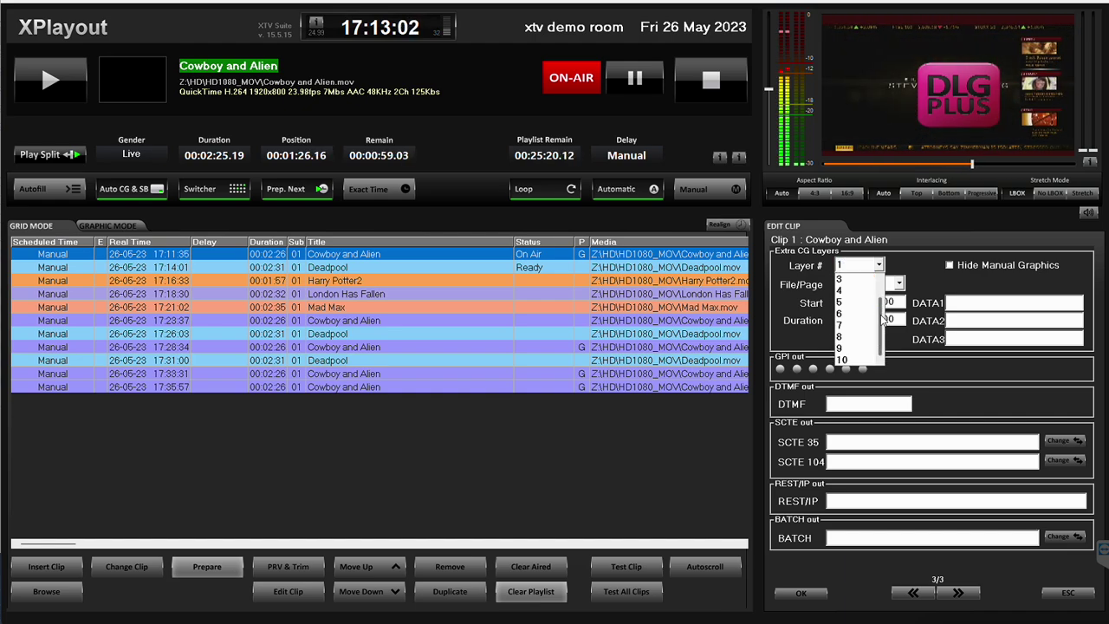
{"action": "left_click", "coordinate": [901, 259]}
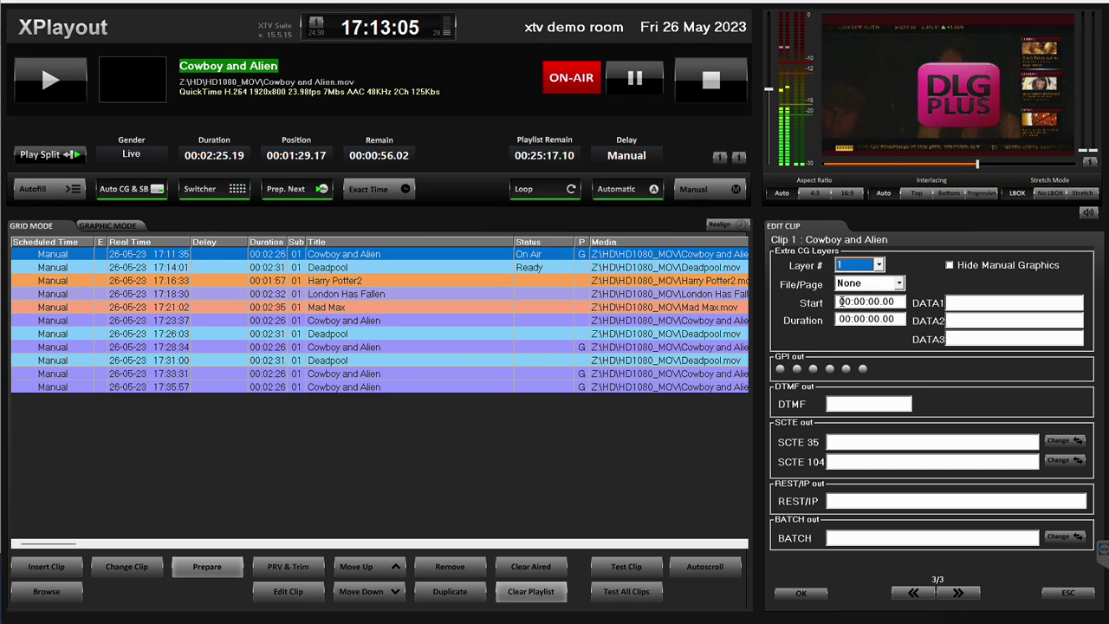
{"action": "left_click_drag", "start_coordinate": [842, 301], "coordinate": [896, 318]}
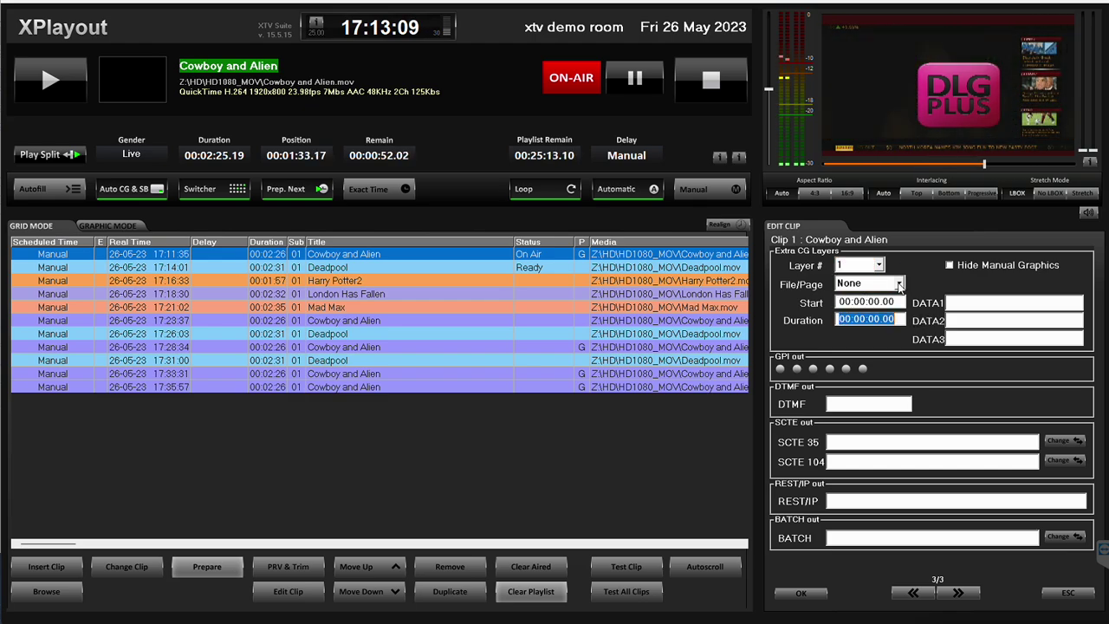
- Step through extra CG layers 1, 2 and 3 and look over the remaining layer numbers
{"action": "left_click", "coordinate": [879, 266]}
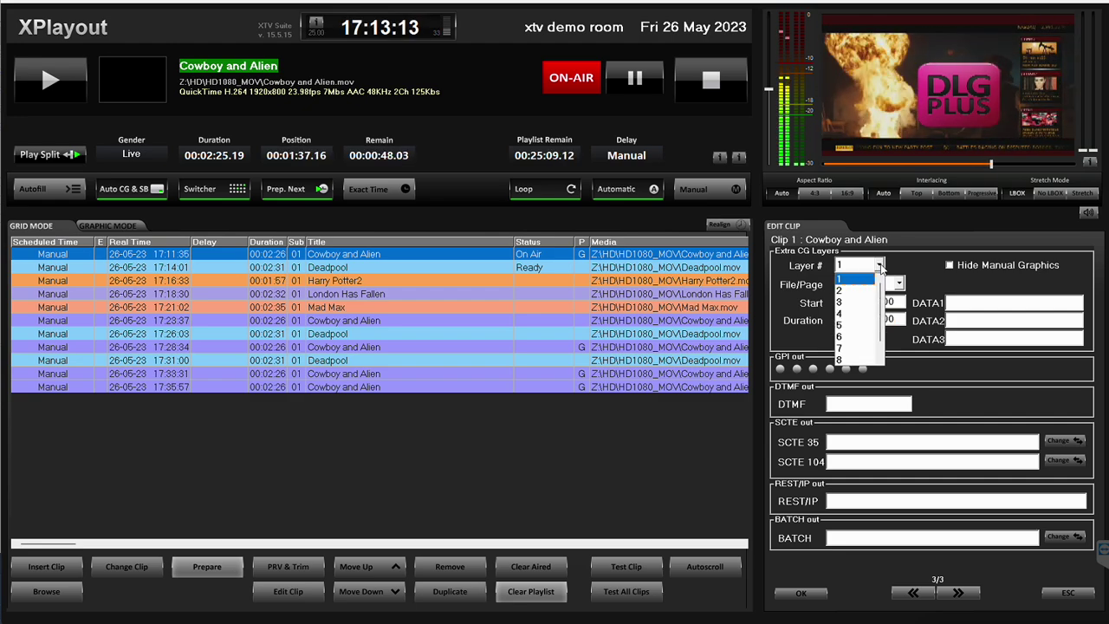
{"action": "left_click", "coordinate": [866, 280]}
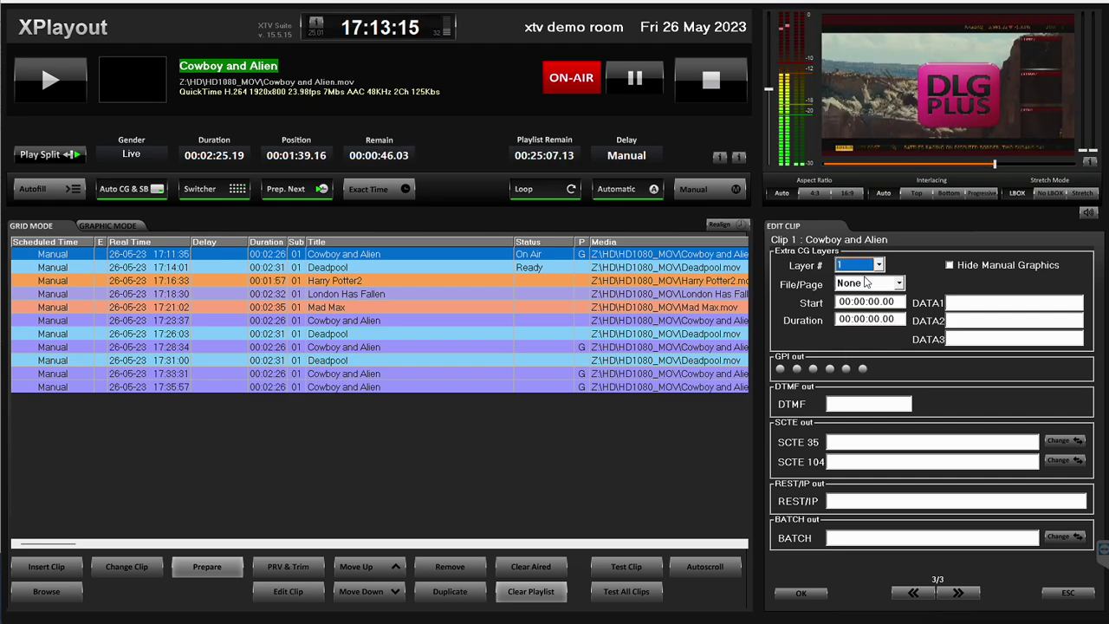
{"action": "left_click", "coordinate": [877, 266]}
{"action": "left_click", "coordinate": [844, 292]}
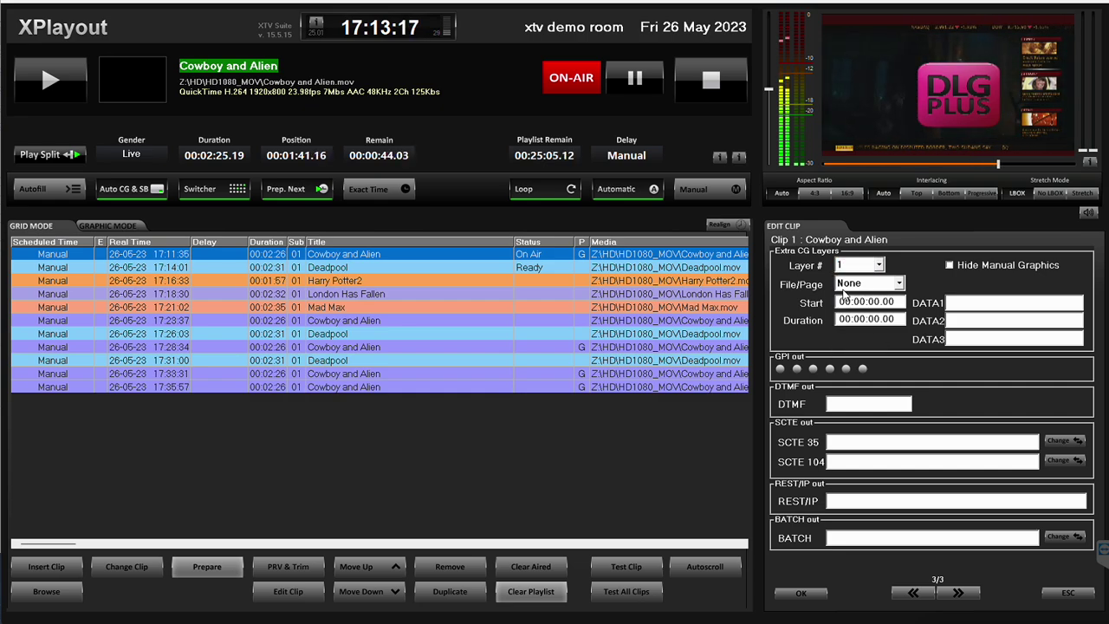
{"action": "left_click", "coordinate": [877, 266]}
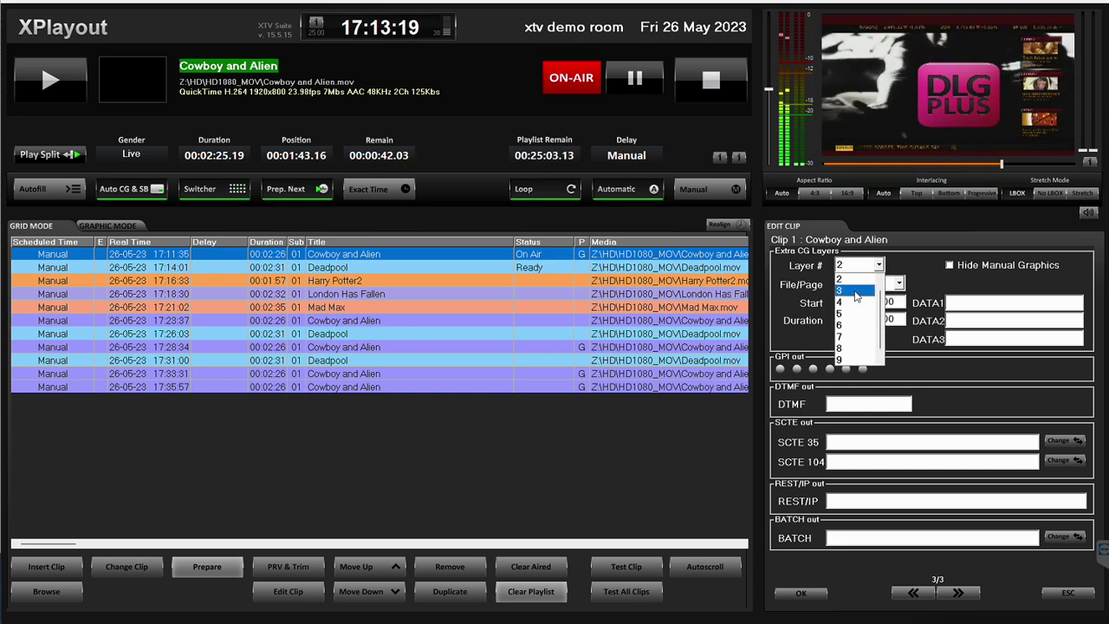
{"action": "left_click", "coordinate": [855, 291]}
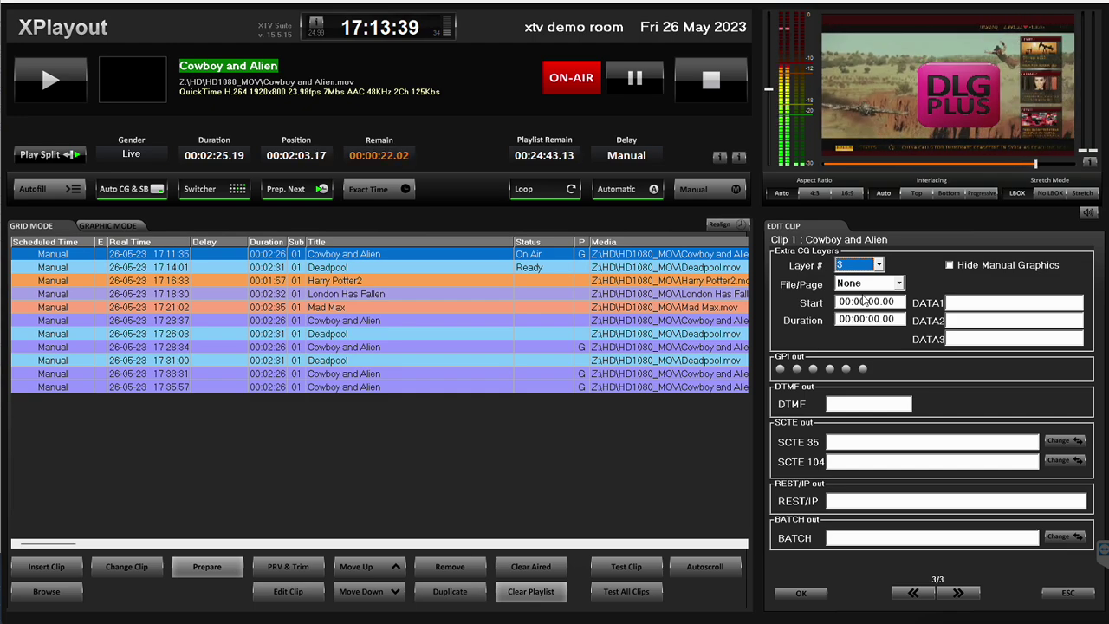
{"action": "left_click", "coordinate": [879, 264]}
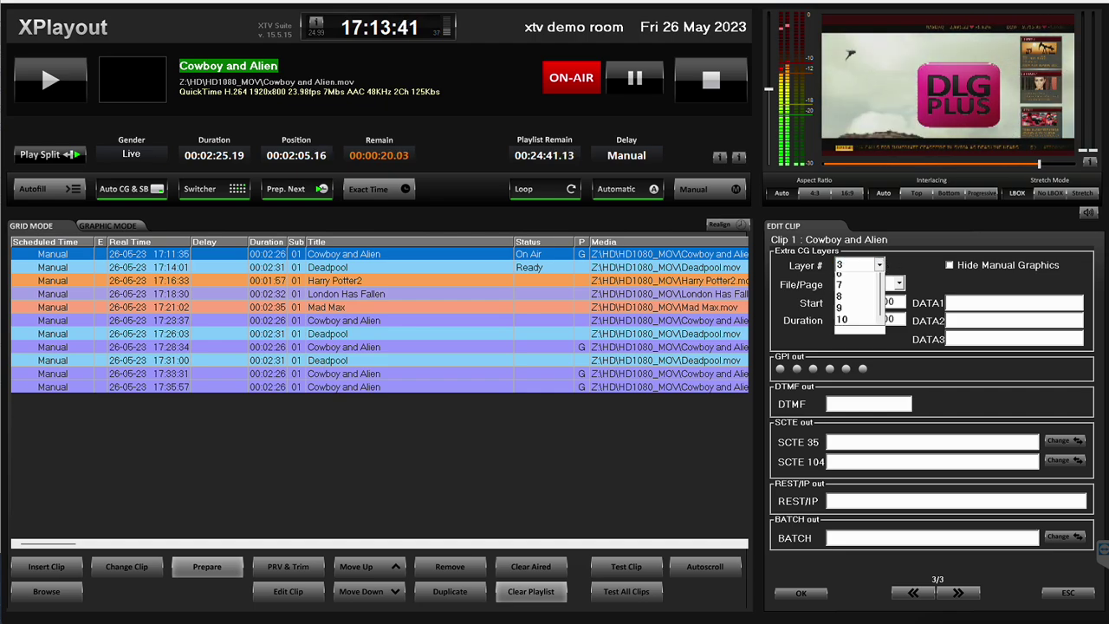
{"action": "scroll", "coordinate": [882, 282], "scroll_direction": "down", "scroll_amount": 1}
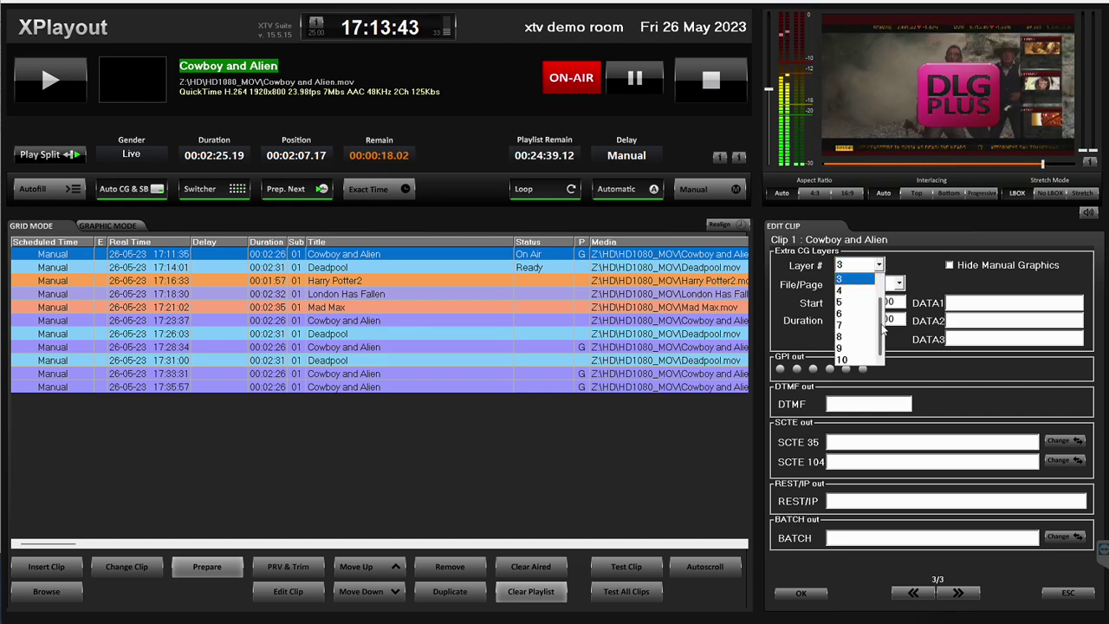
{"action": "left_click", "coordinate": [918, 261]}
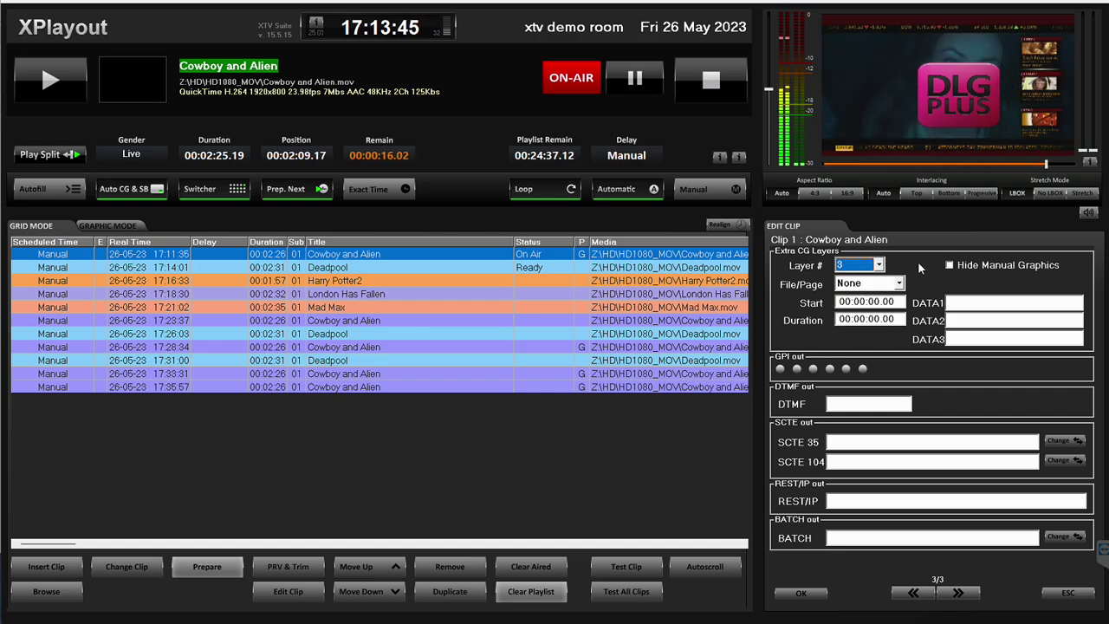
- Close the clip editor and turn off the manual graphics in Manual CG
{"action": "left_click", "coordinate": [491, 290]}
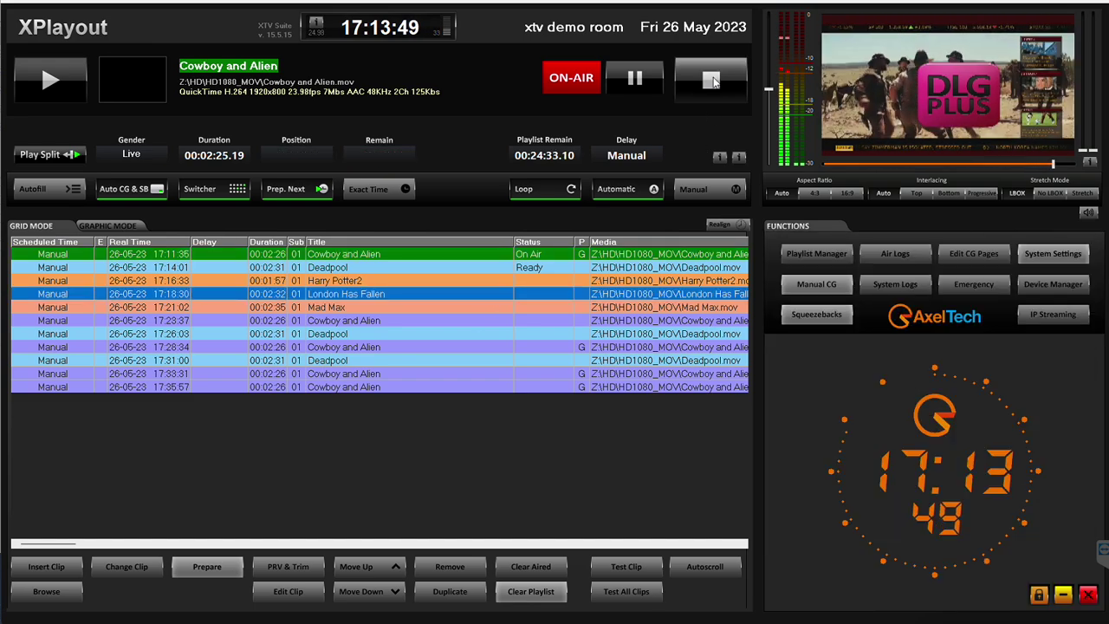
{"action": "left_click", "coordinate": [815, 290]}
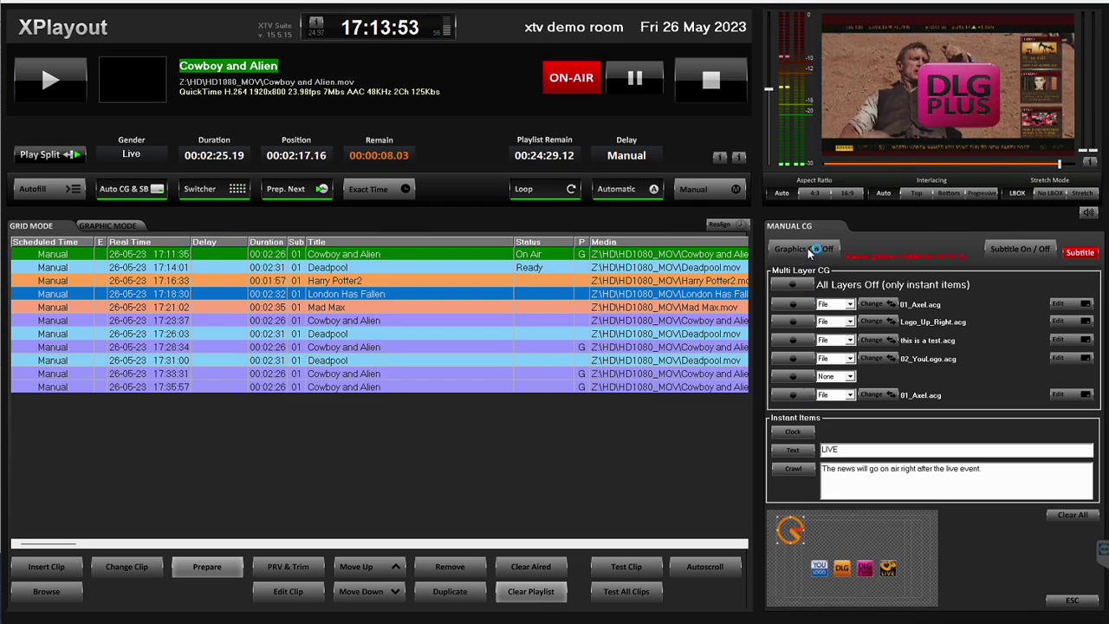
{"action": "left_click", "coordinate": [806, 248]}
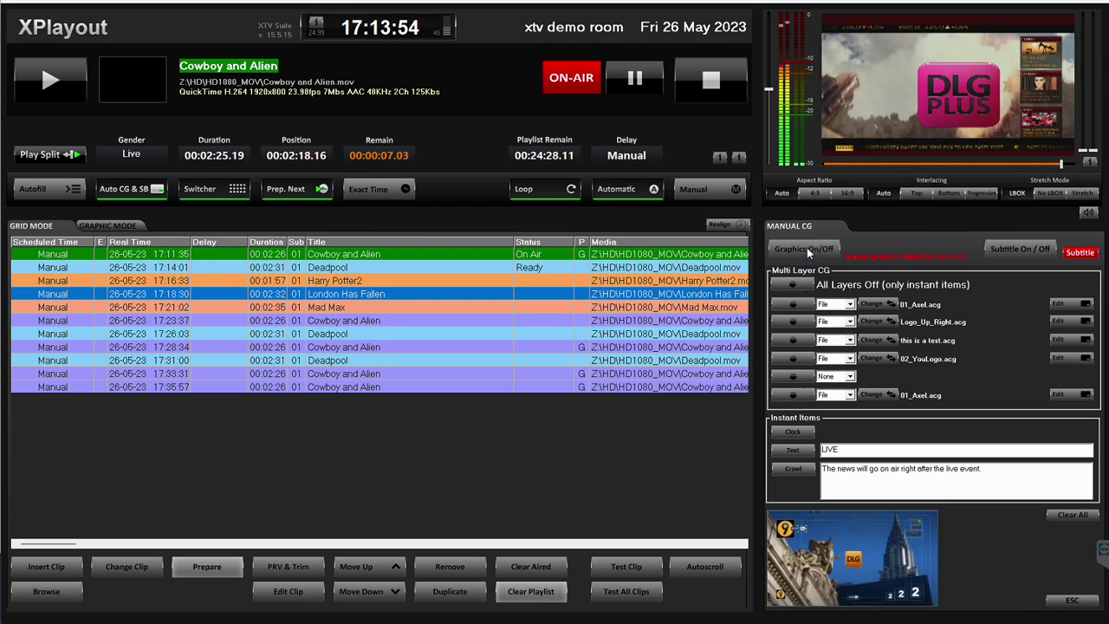
{"action": "left_click", "coordinate": [1072, 599]}
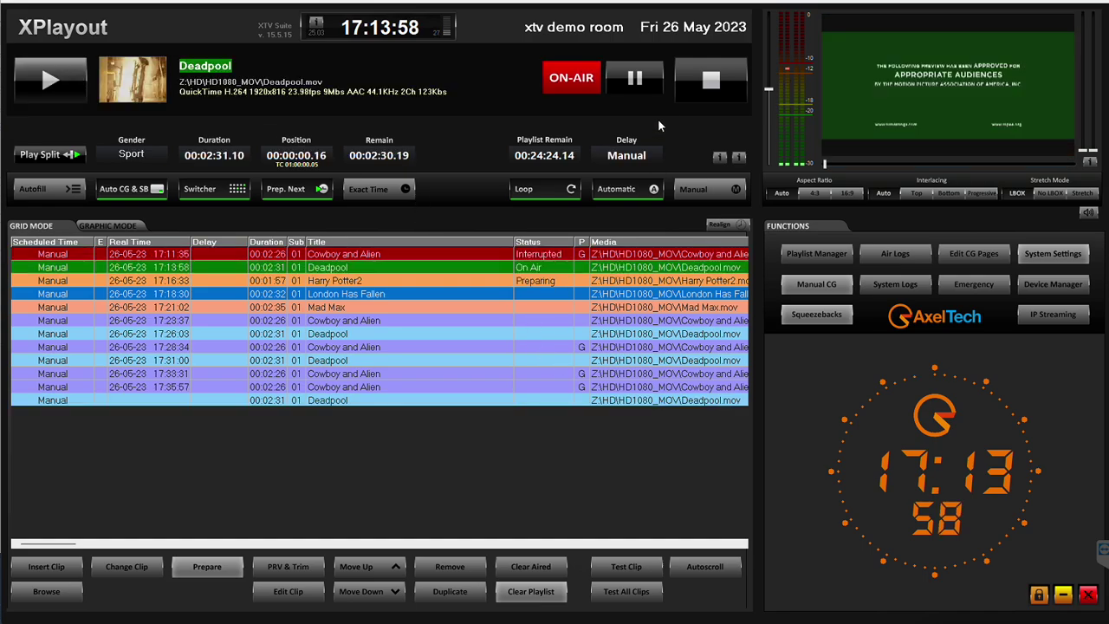
- Stop playout and clear the entire current playlist
{"action": "left_click", "coordinate": [702, 83]}
{"action": "left_click", "coordinate": [533, 592]}
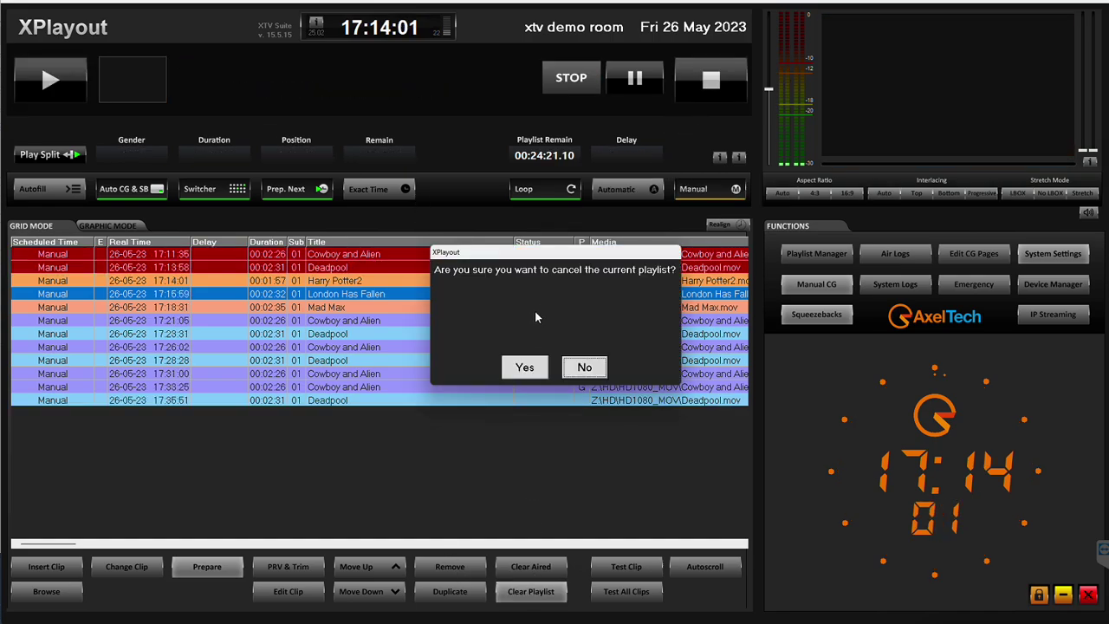
{"action": "left_click", "coordinate": [524, 369]}
- Load the clips from Cowboy and Alien through Star Trek B from the HD1080_MOV folder and start playout
{"action": "left_click", "coordinate": [68, 598]}
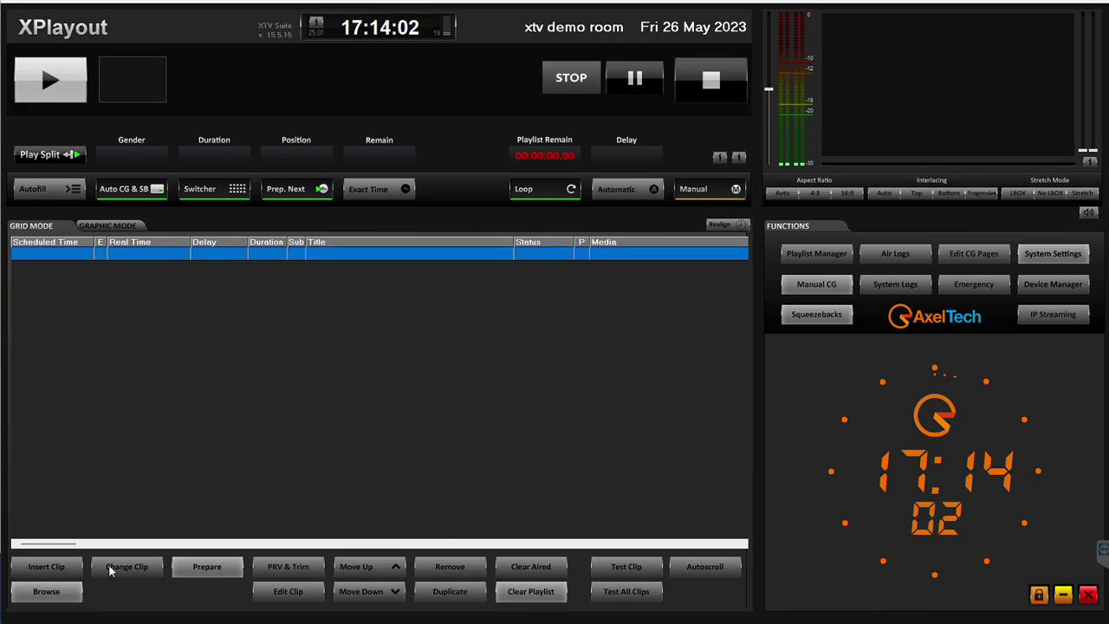
{"action": "left_click", "coordinate": [216, 169]}
{"action": "left_click", "coordinate": [197, 314], "text": "shift"}
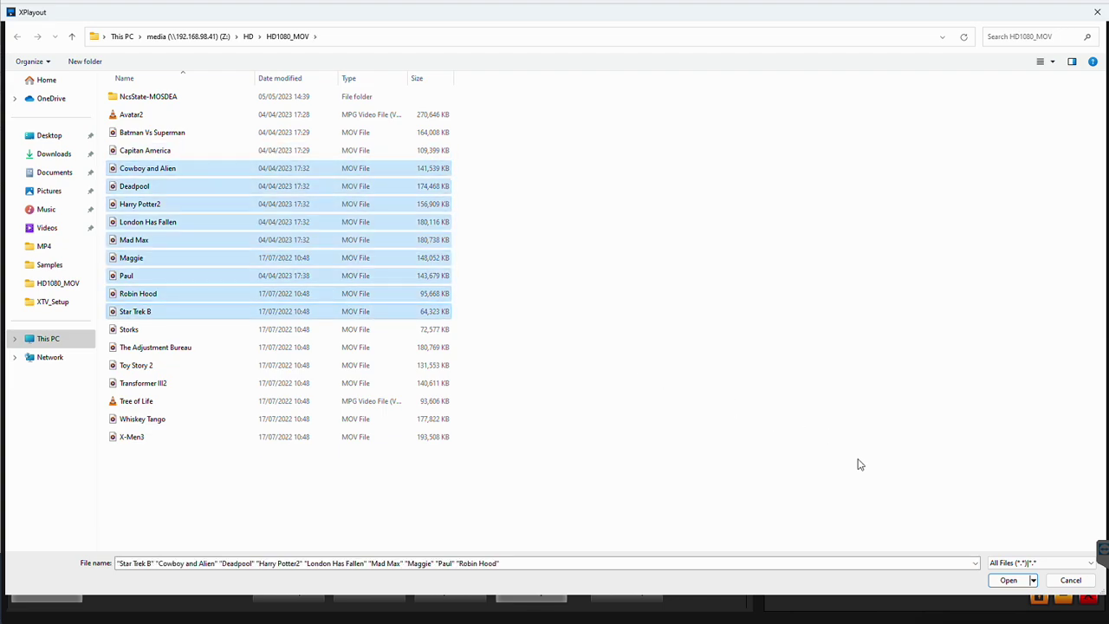
{"action": "left_click", "coordinate": [988, 581]}
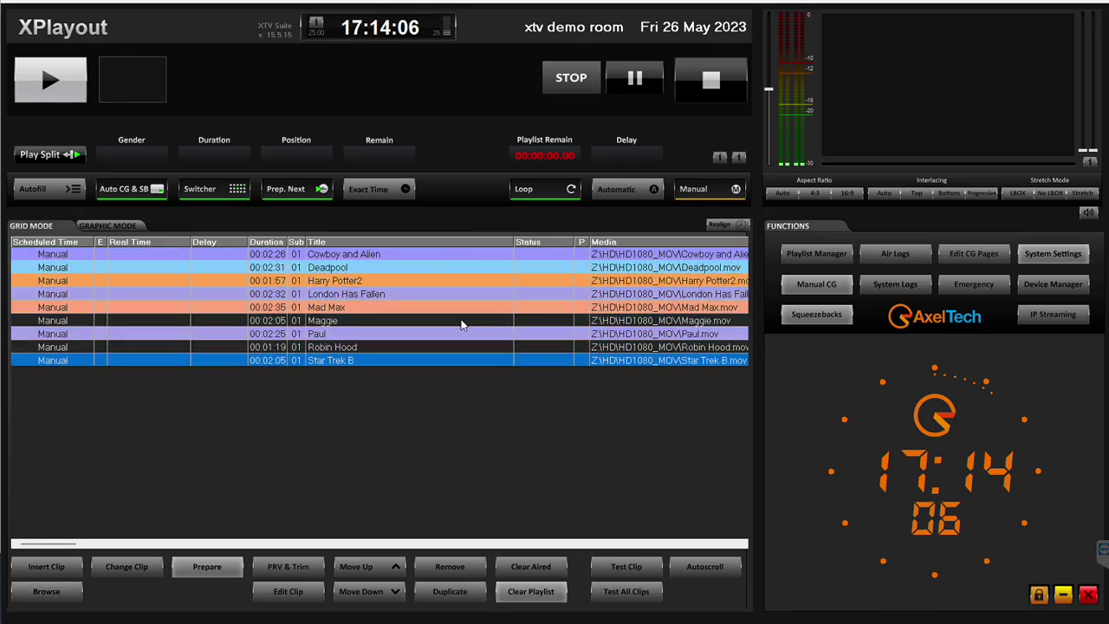
{"action": "left_click", "coordinate": [50, 79]}
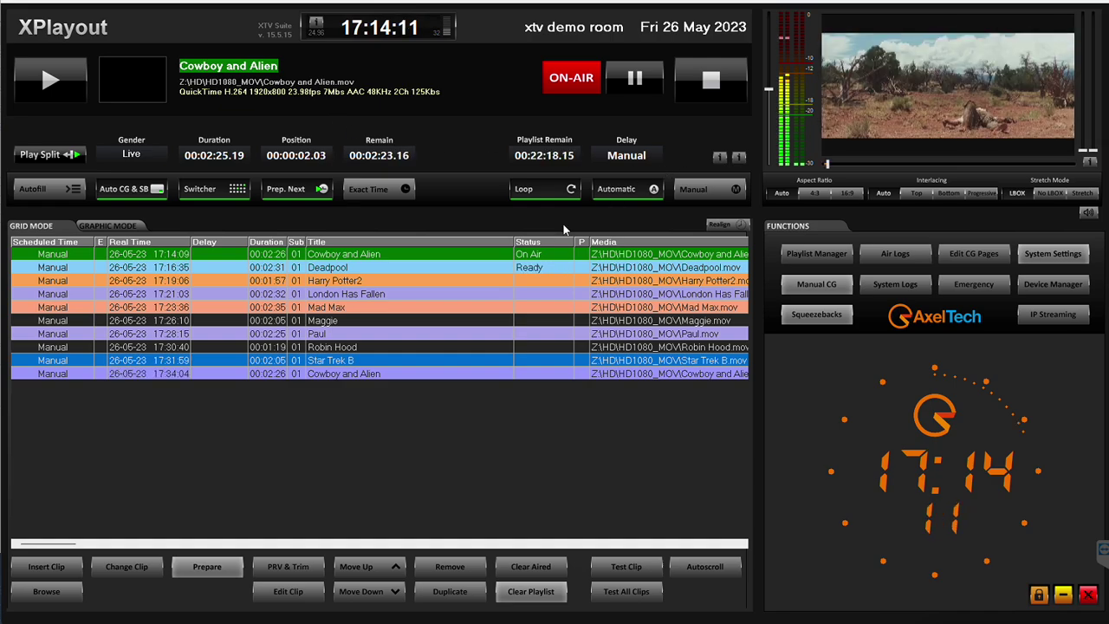
- Insert a Text Memo titled "Remark: Live begins here" above the Harry Potter2 clip
{"action": "left_click", "coordinate": [419, 281]}
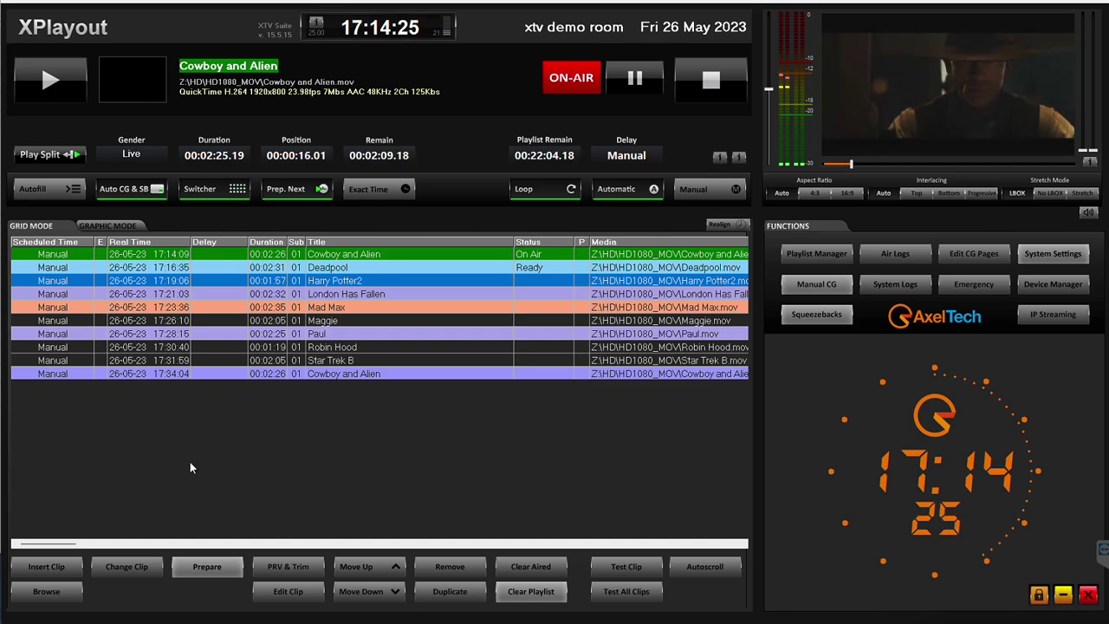
{"action": "left_click", "coordinate": [71, 567]}
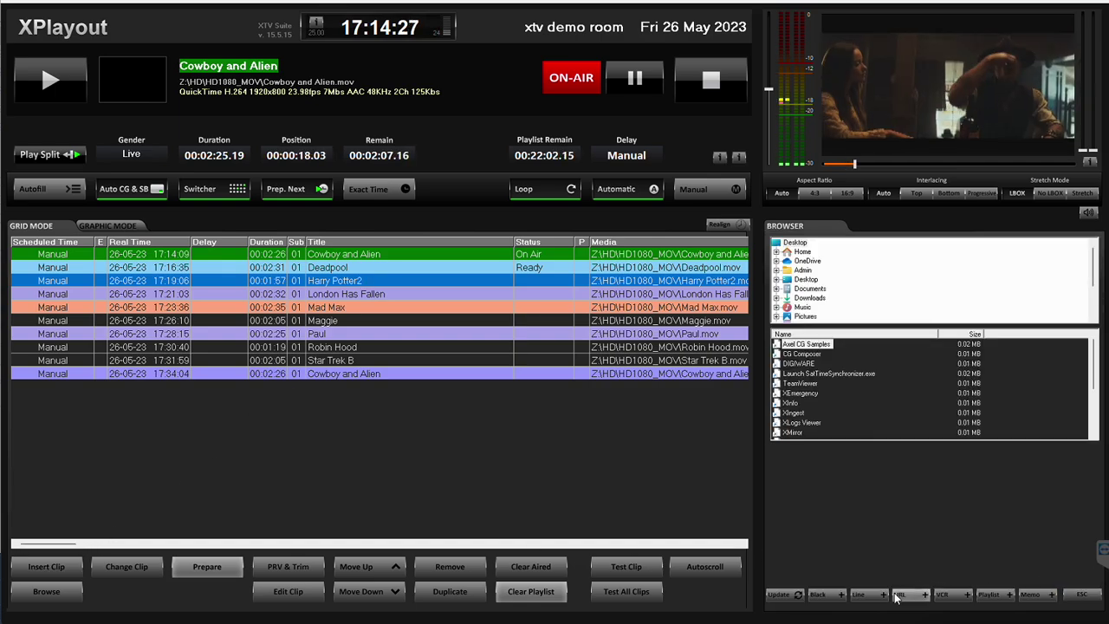
{"action": "left_click", "coordinate": [1035, 598]}
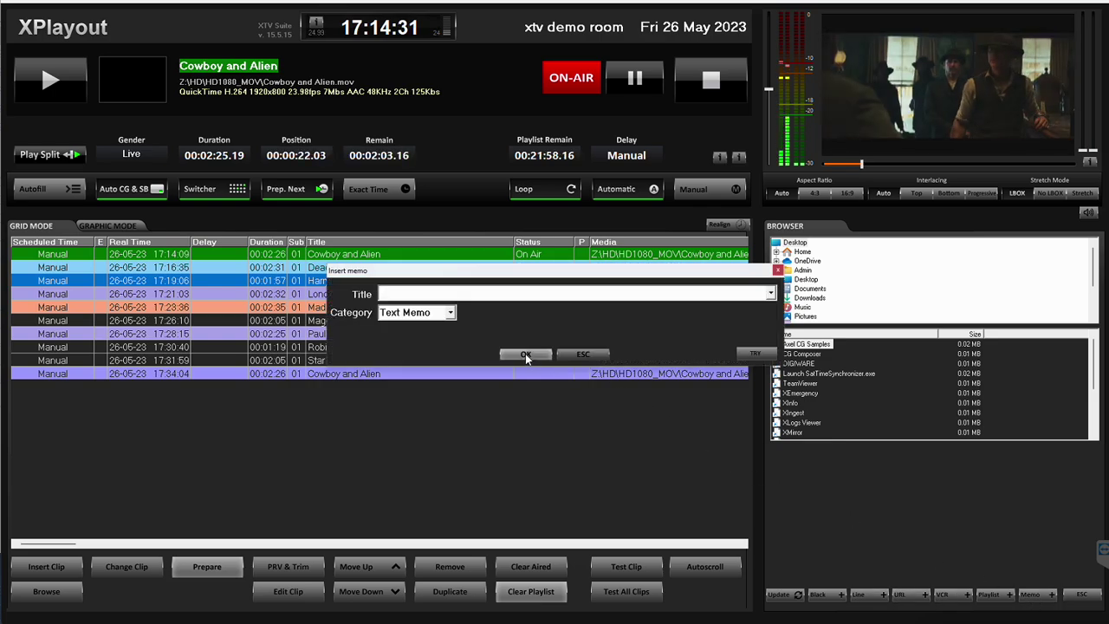
{"action": "type", "text": "Rema"}
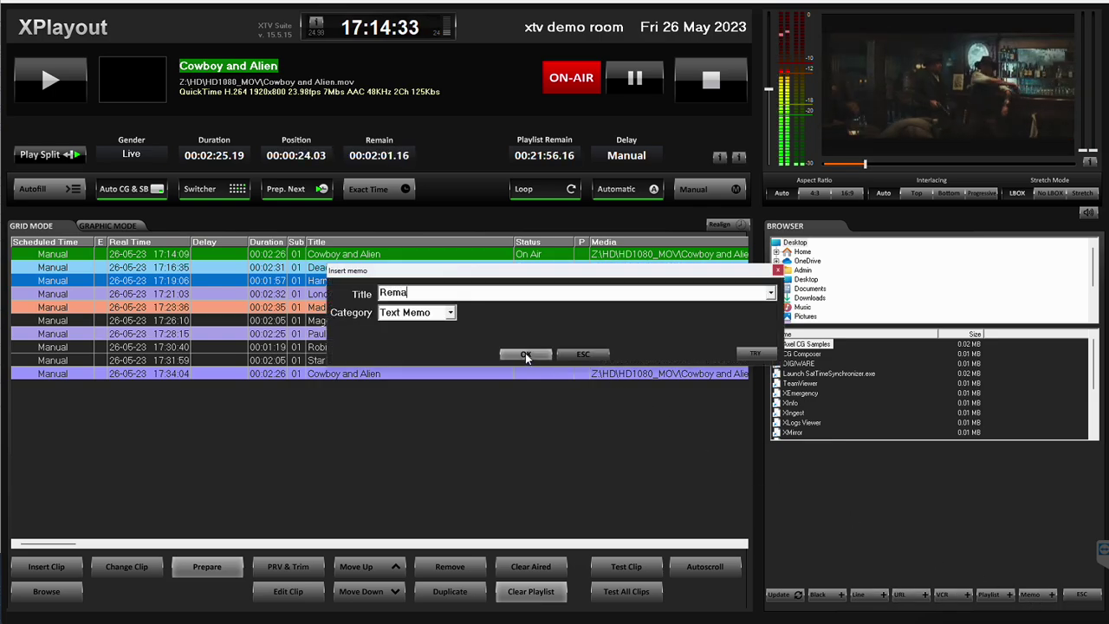
{"action": "type", "text": "rk: "}
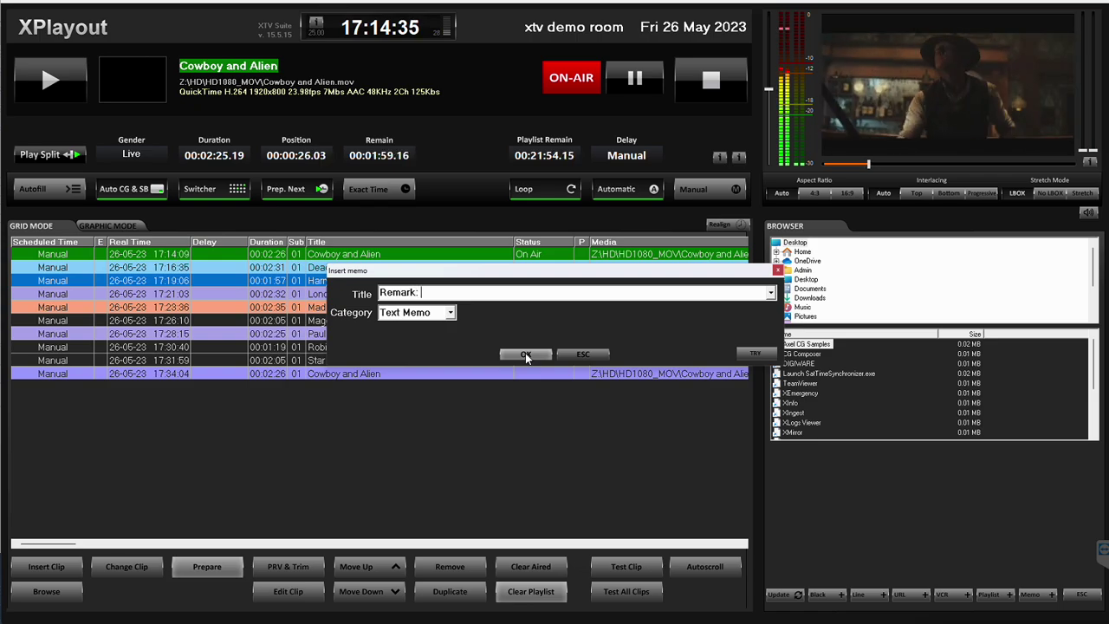
{"action": "type", "text": "Live begins "}
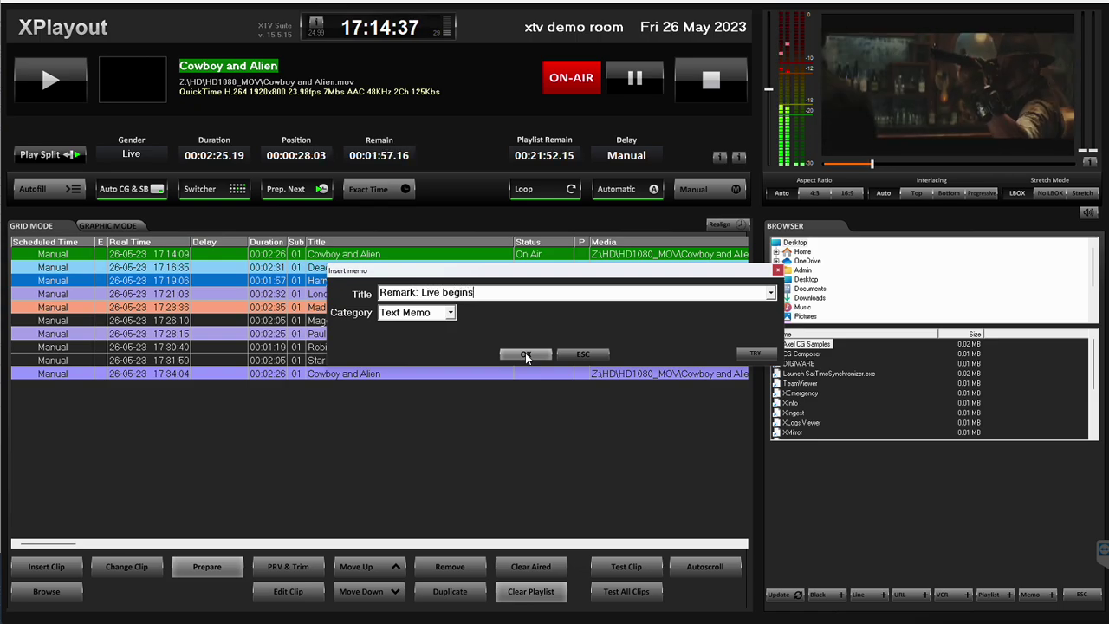
{"action": "type", "text": "here"}
{"action": "left_click", "coordinate": [525, 353]}
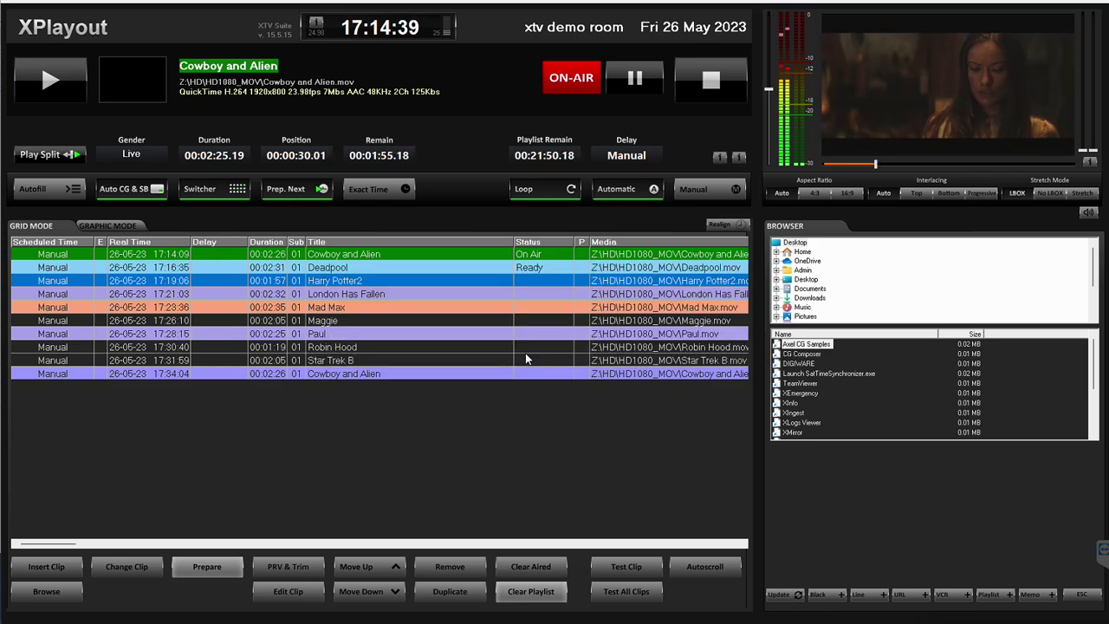
- Remove the "Remark: Live begins here" memo from the playlist
{"action": "left_click", "coordinate": [475, 360]}
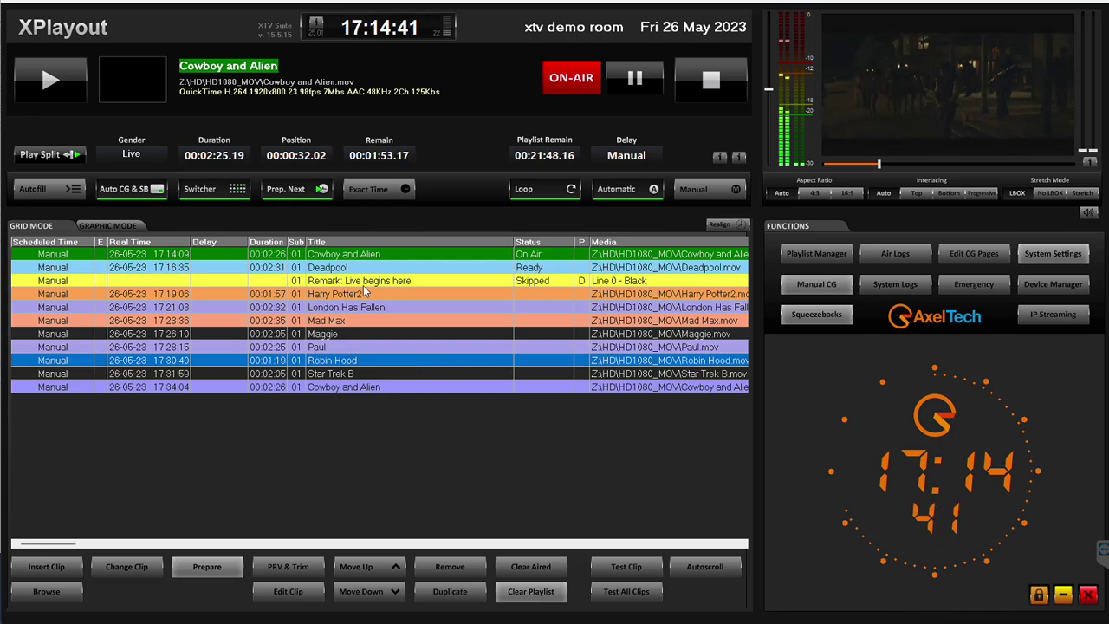
{"action": "left_click", "coordinate": [407, 293]}
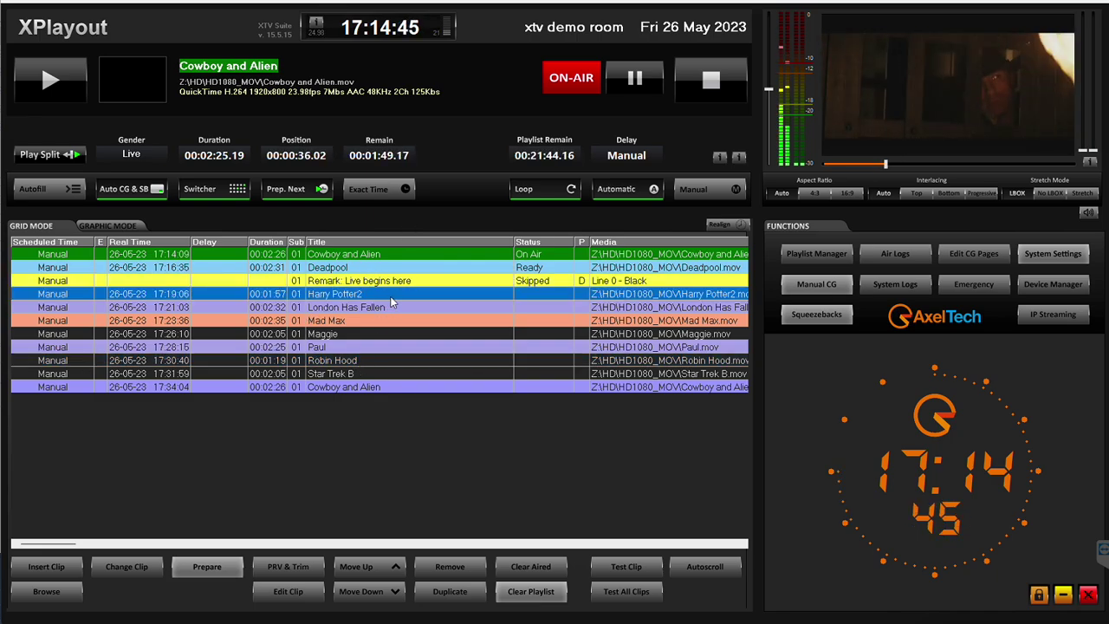
{"action": "left_click", "coordinate": [446, 281]}
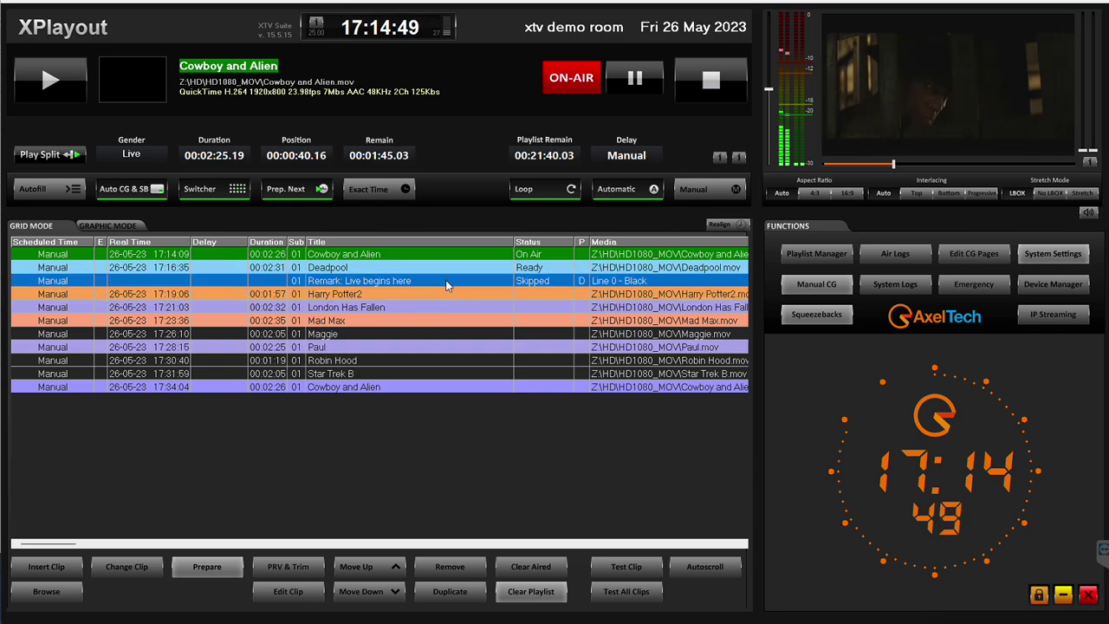
{"action": "left_click", "coordinate": [446, 568]}
- Start a new memo above Harry Potter2 with category CG and the Take Page command
{"action": "left_click", "coordinate": [52, 567]}
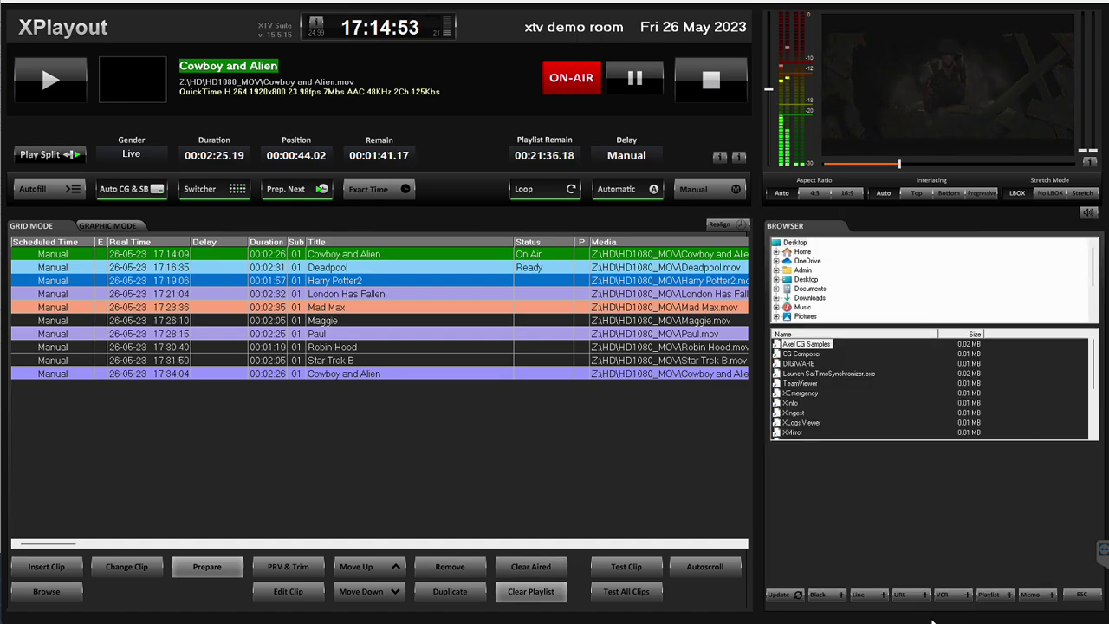
{"action": "left_click", "coordinate": [1035, 595]}
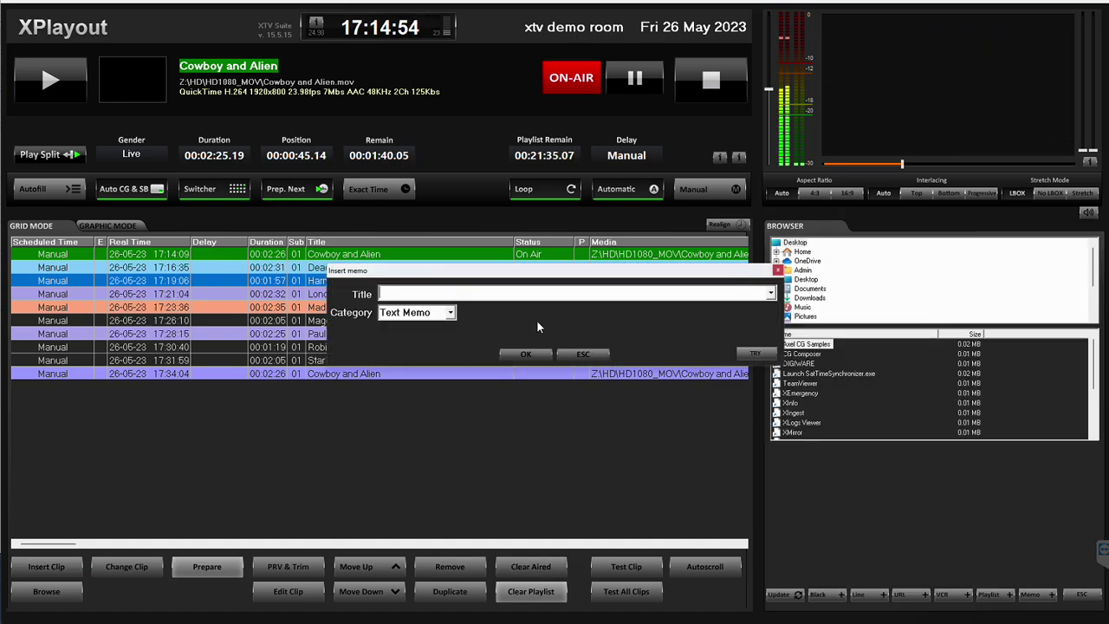
{"action": "left_click", "coordinate": [450, 313]}
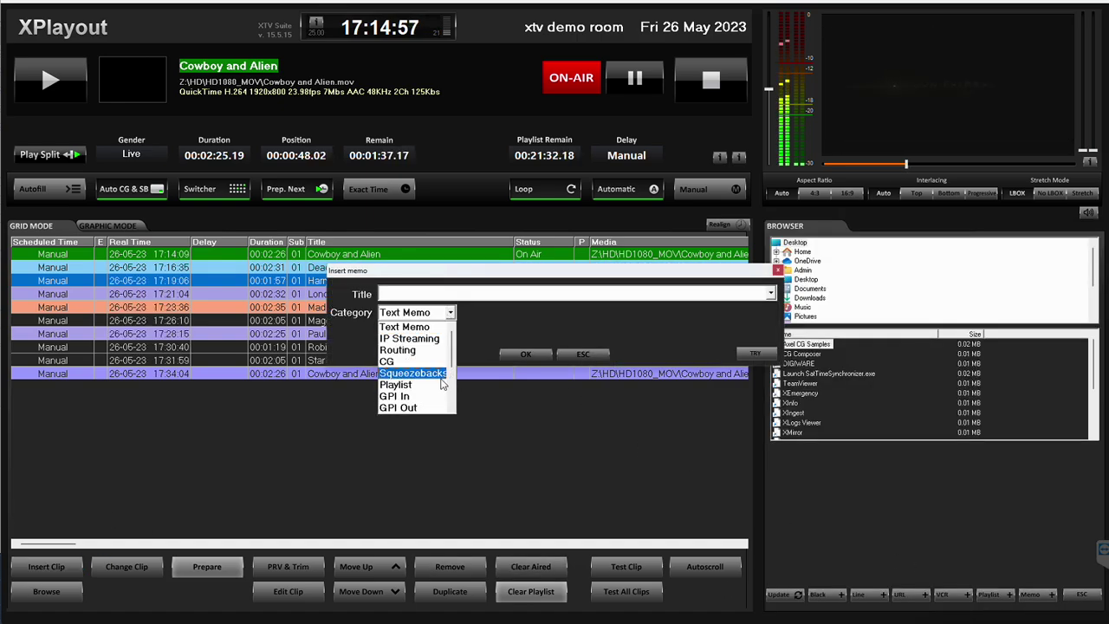
{"action": "left_click", "coordinate": [457, 348]}
{"action": "left_click", "coordinate": [449, 313]}
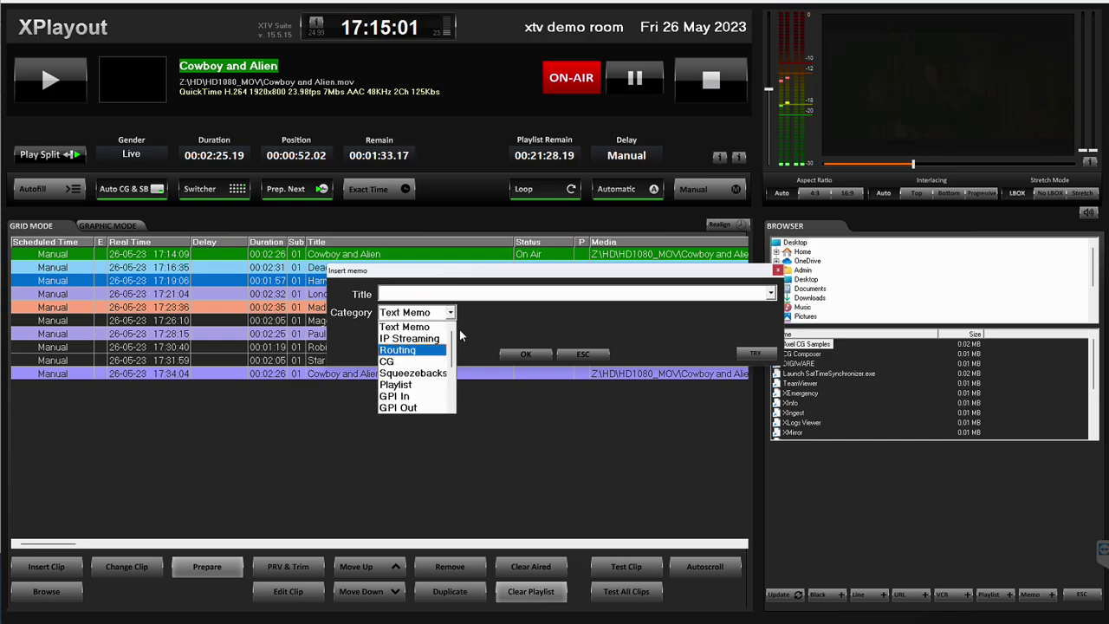
{"action": "left_click", "coordinate": [404, 362]}
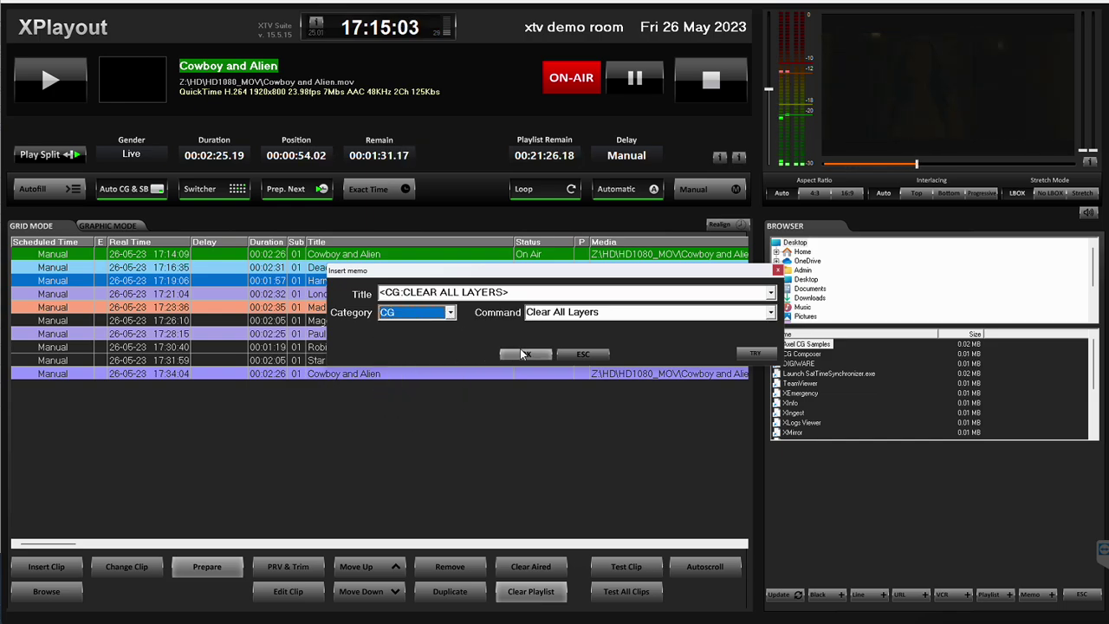
{"action": "left_click", "coordinate": [771, 313]}
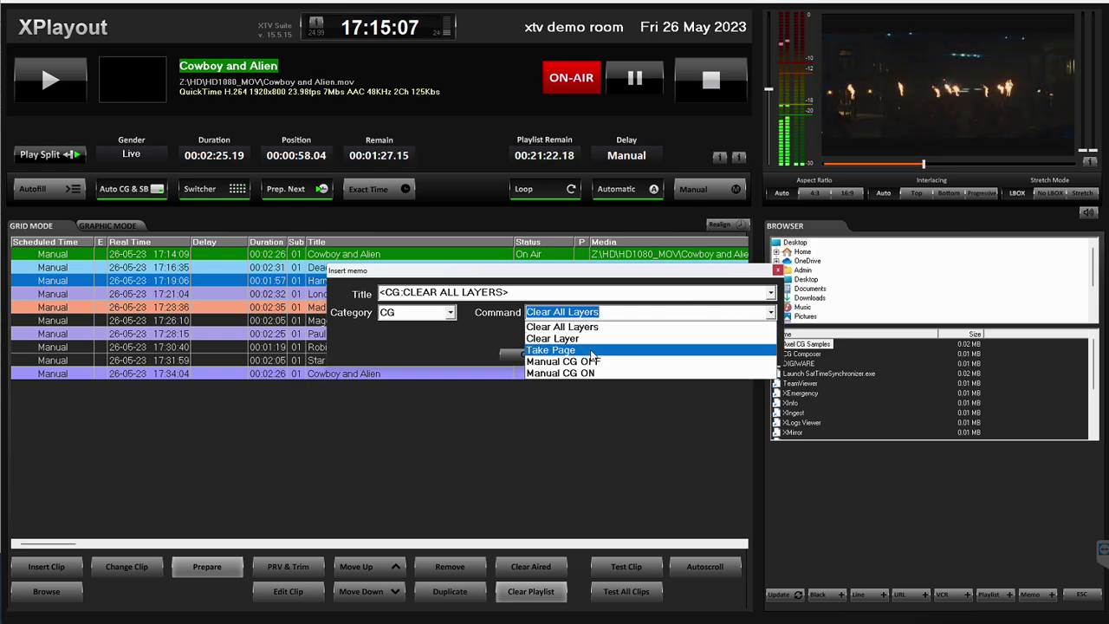
{"action": "left_click", "coordinate": [603, 350]}
- Set the memo's layer to MANUAL05, assign the 04_Music CG file and insert the memo into the playlist
{"action": "left_click", "coordinate": [450, 332]}
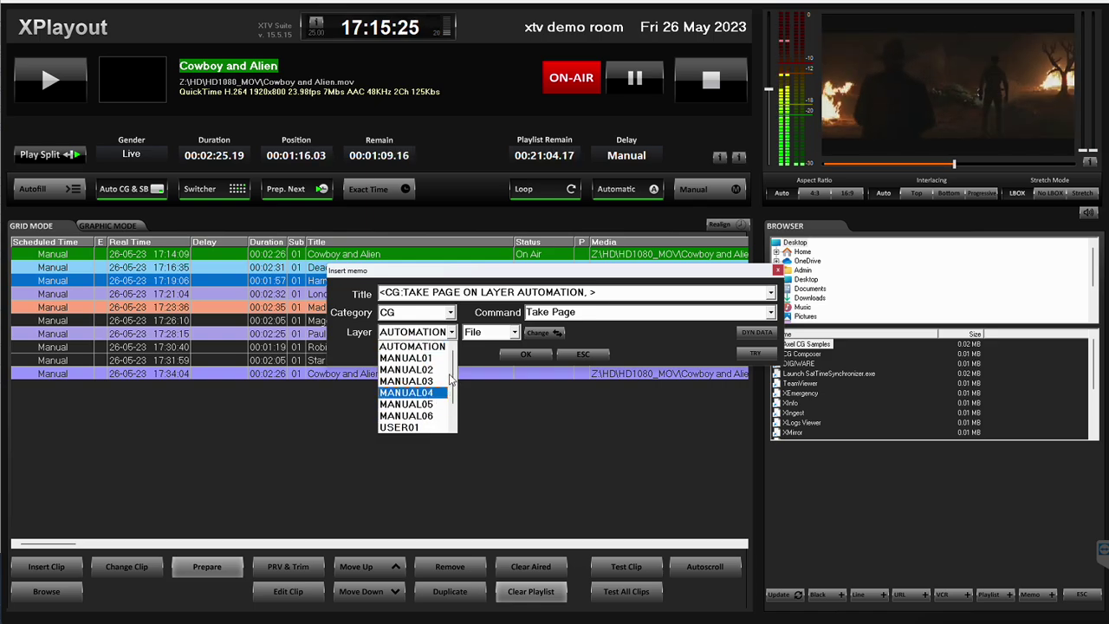
{"action": "scroll", "coordinate": [434, 381], "scroll_direction": "down", "scroll_amount": 3}
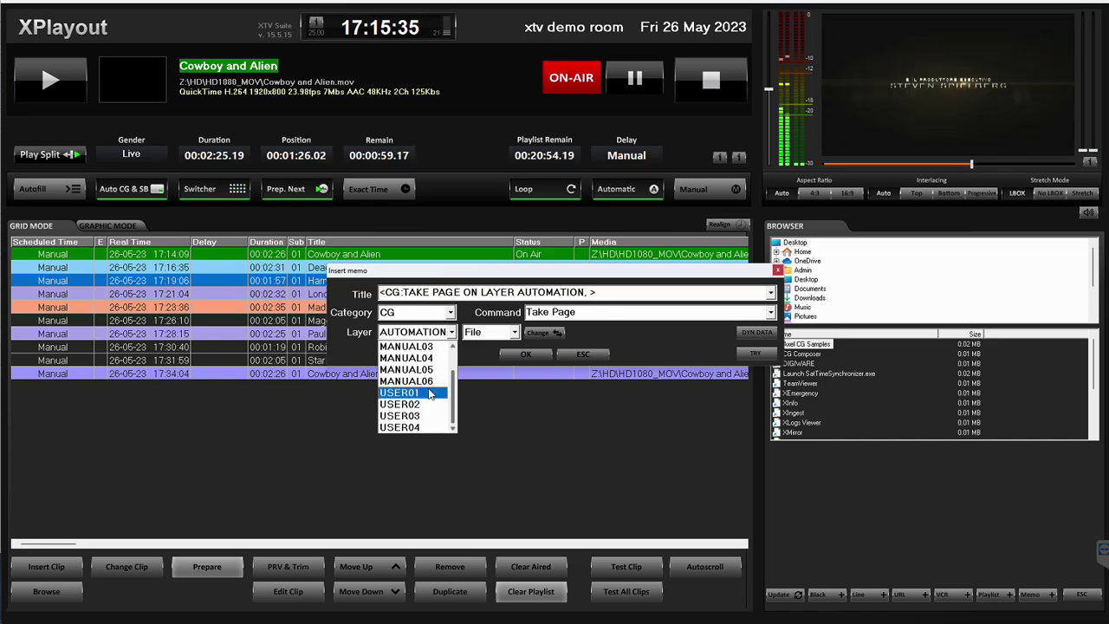
{"action": "left_click", "coordinate": [407, 370]}
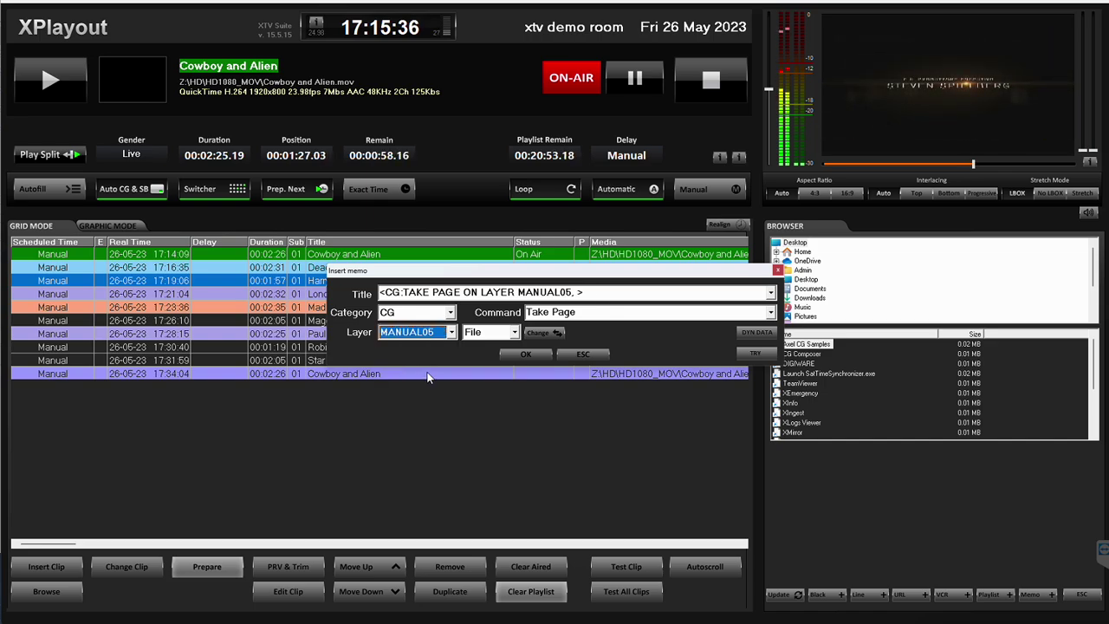
{"action": "left_click", "coordinate": [551, 338]}
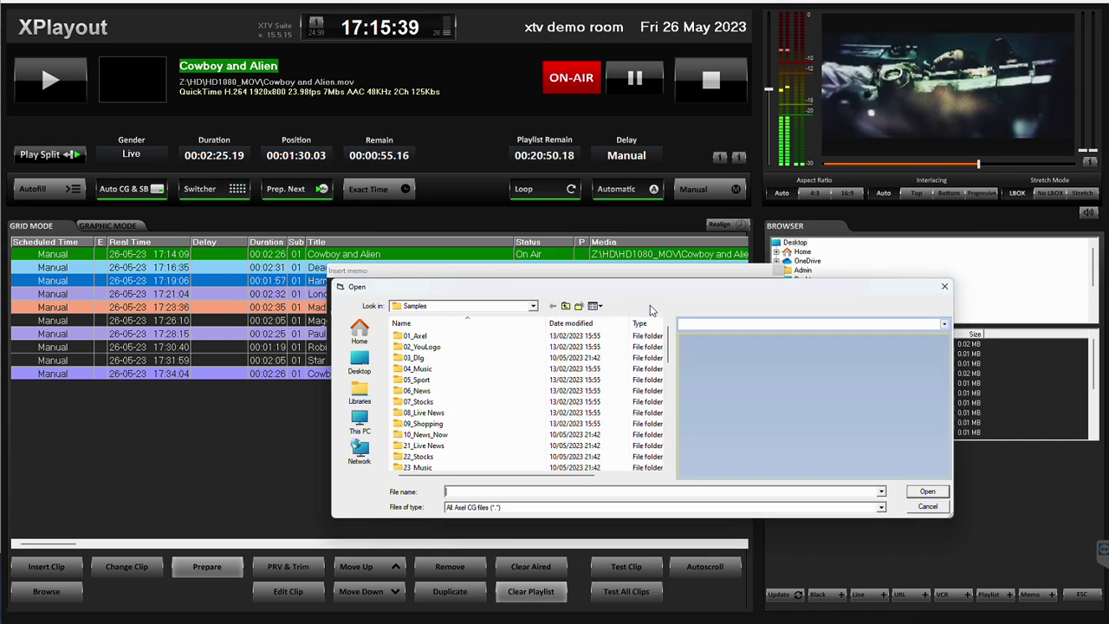
{"action": "left_click_drag", "start_coordinate": [669, 344], "coordinate": [669, 387]}
{"action": "left_click", "coordinate": [477, 413]}
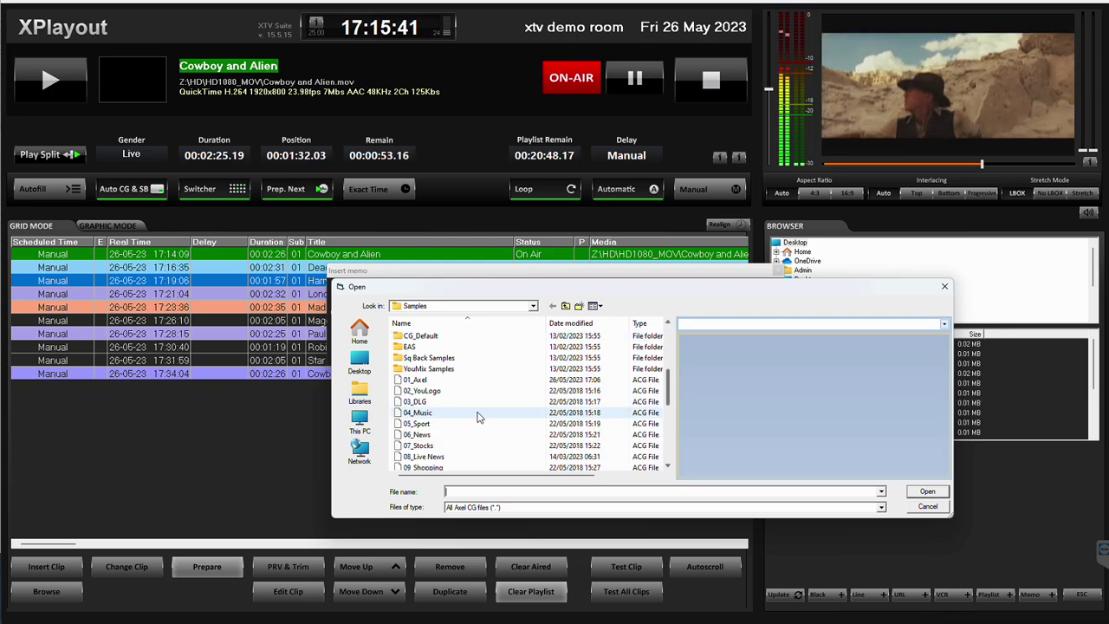
{"action": "left_click", "coordinate": [928, 492]}
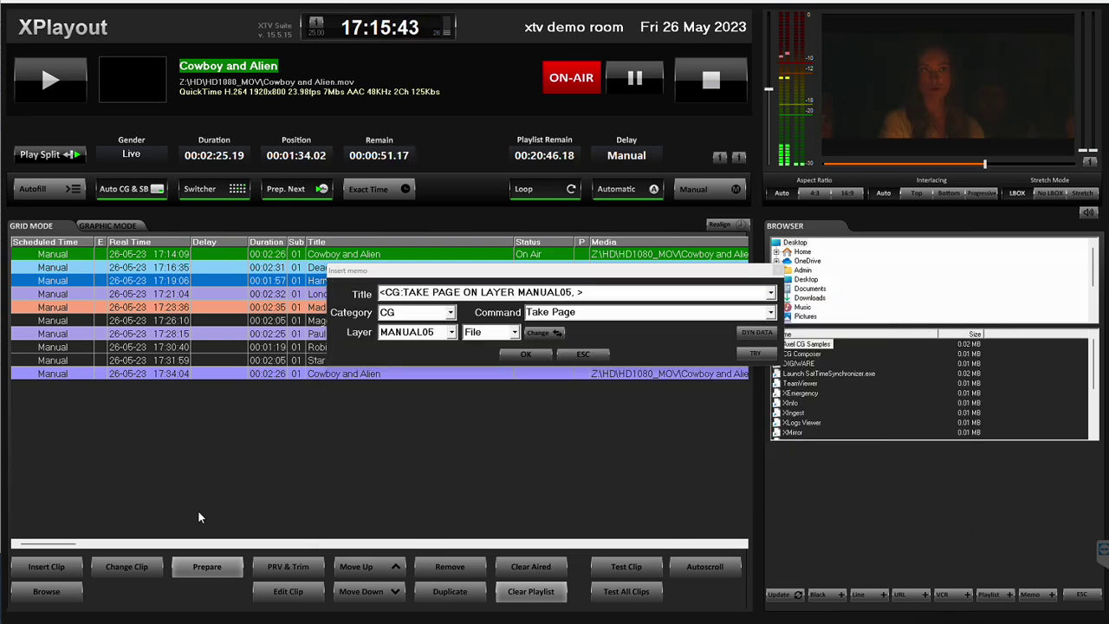
{"action": "left_click", "coordinate": [525, 354]}
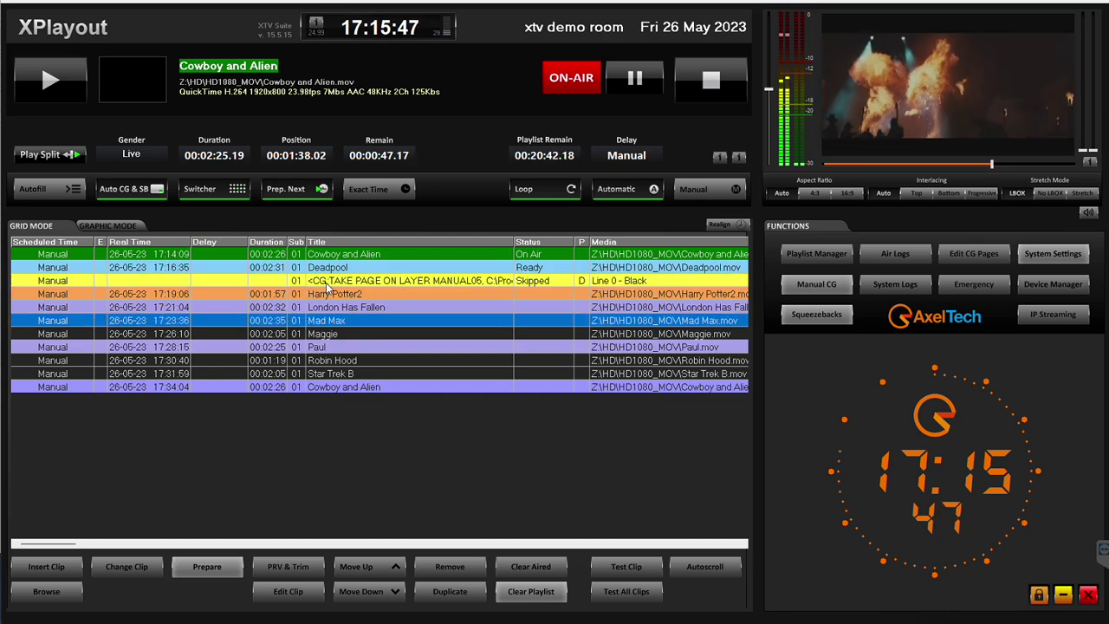
- Skip playout ahead to the Deadpool clip before the CG memo and select Harry Potter2
{"action": "left_click", "coordinate": [381, 280]}
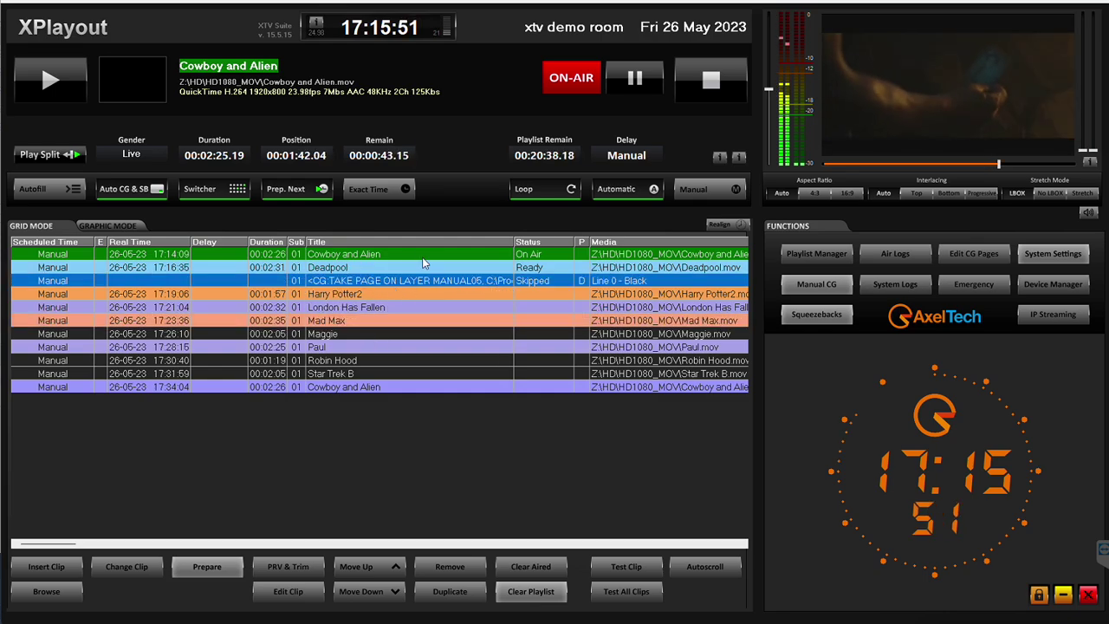
{"action": "key", "text": "space"}
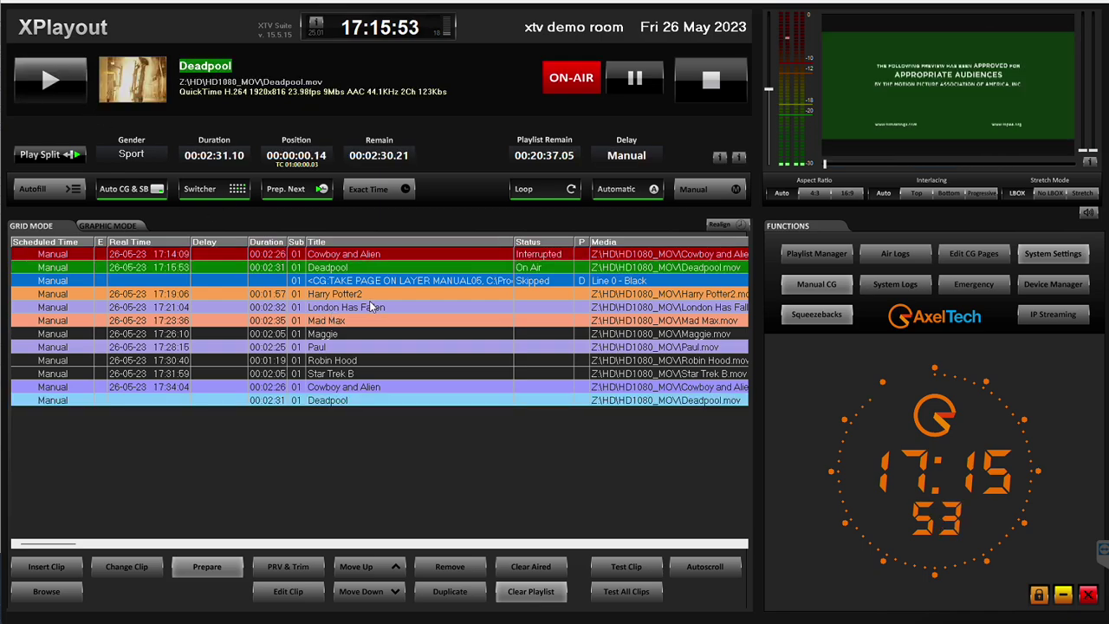
{"action": "left_click", "coordinate": [368, 296]}
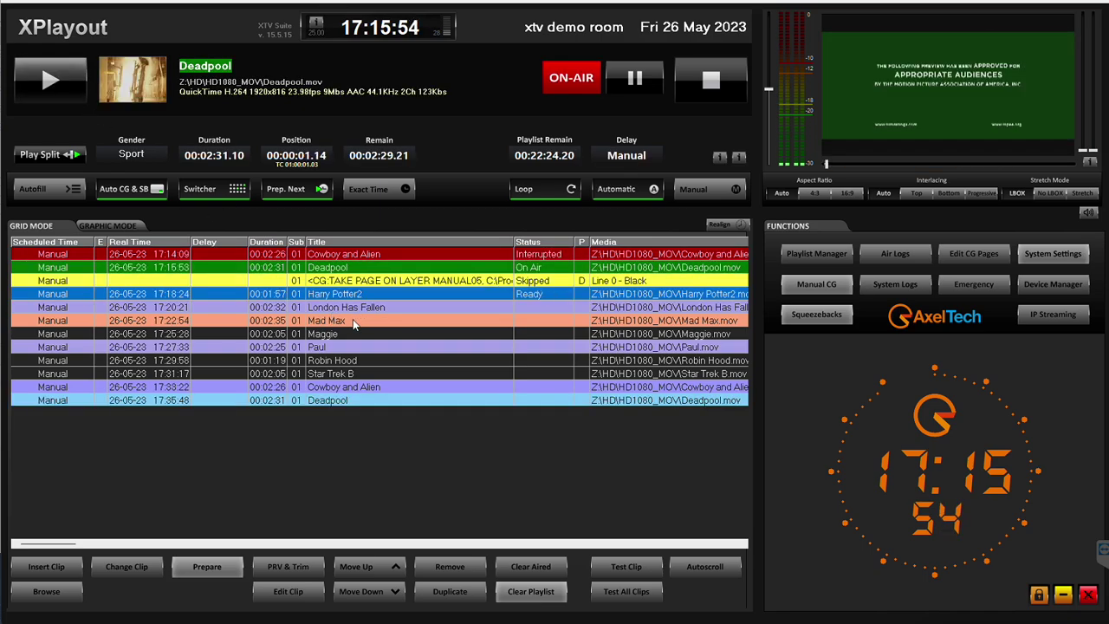
- Advance playout past the Take Page memo through Harry Potter2 and London Has Fallen to Mad Max
{"action": "left_click", "coordinate": [71, 91]}
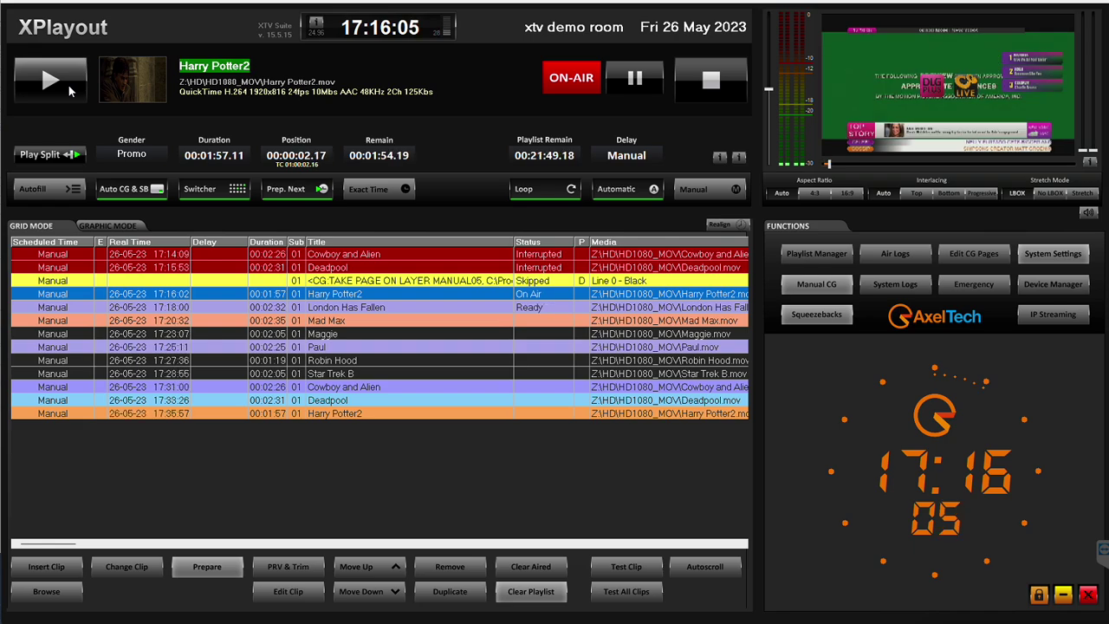
{"action": "left_click", "coordinate": [335, 287]}
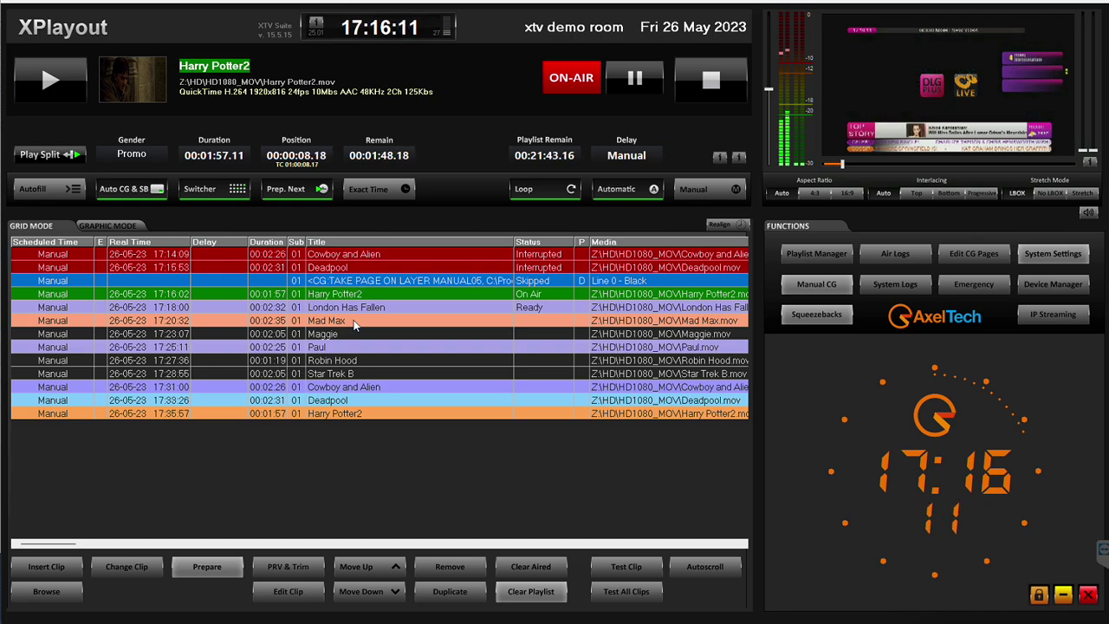
{"action": "left_click", "coordinate": [48, 81]}
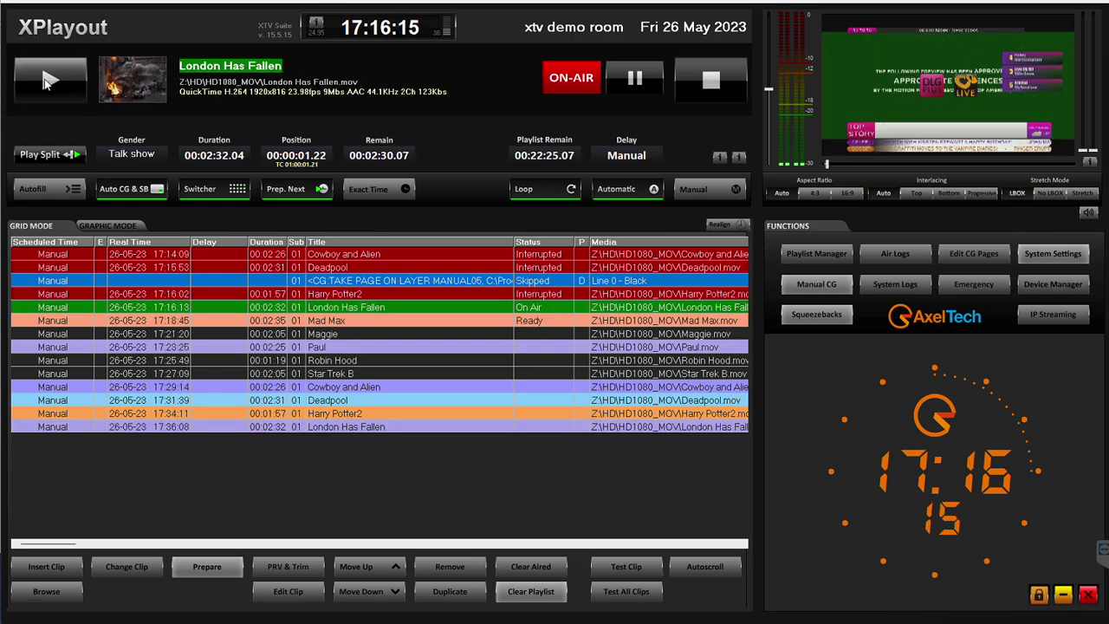
{"action": "left_click", "coordinate": [48, 81]}
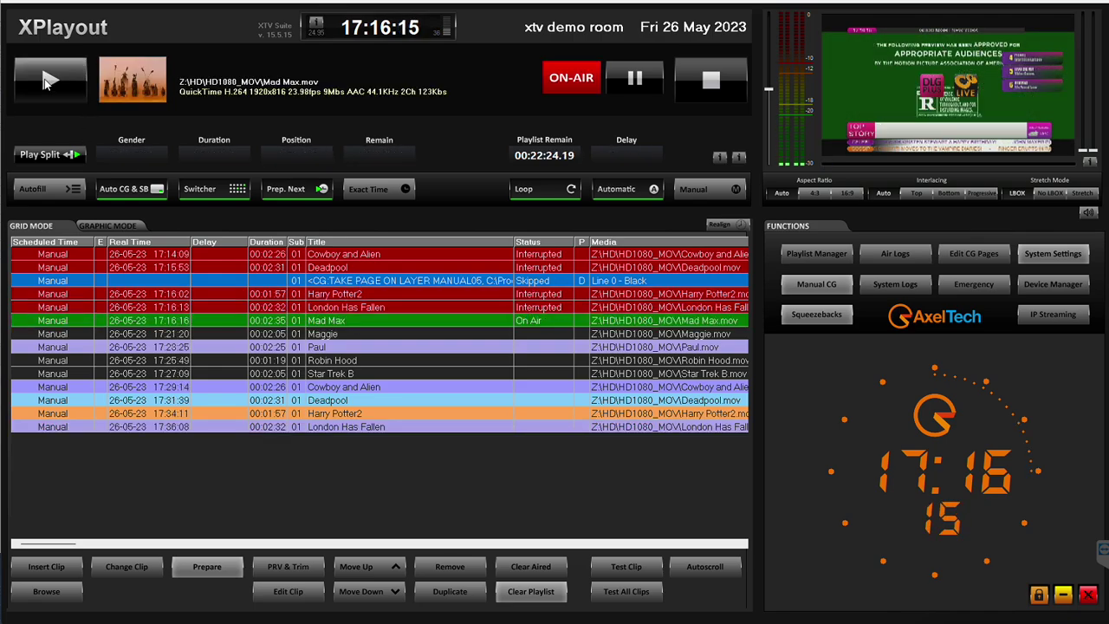
- Review the multi-layer assignments in the Manual CG settings, then return to the main functions
{"action": "left_click", "coordinate": [361, 357]}
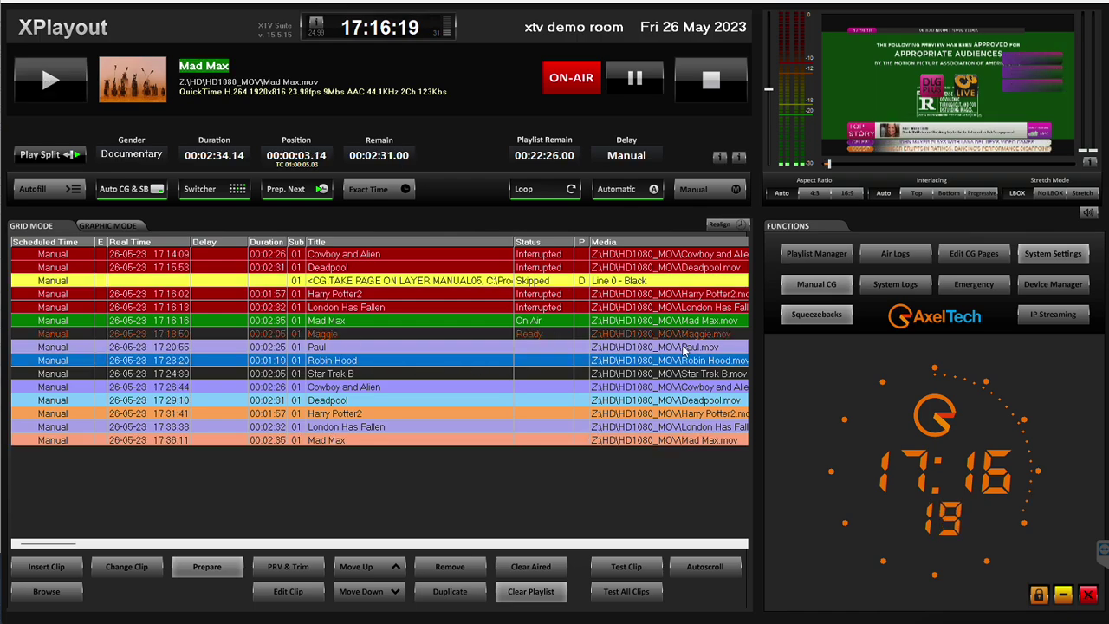
{"action": "left_click", "coordinate": [801, 290]}
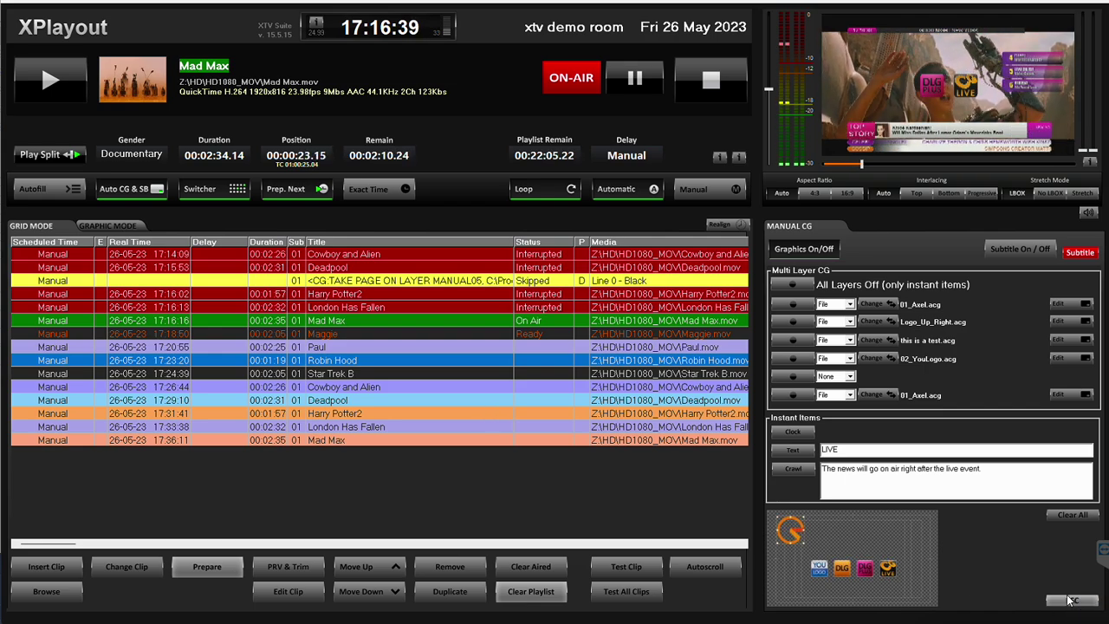
{"action": "key", "text": "Escape"}
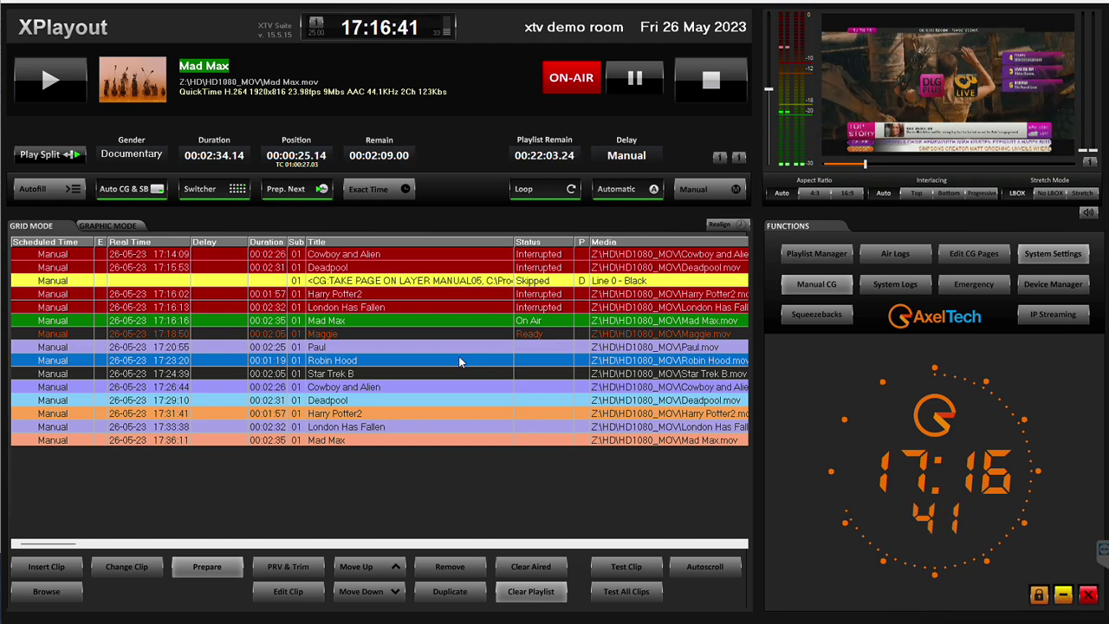
- Start a new memo above the Deadpool clip that follows Cowboy and Alien, with category CG
{"action": "left_click", "coordinate": [393, 399]}
{"action": "left_click", "coordinate": [74, 570]}
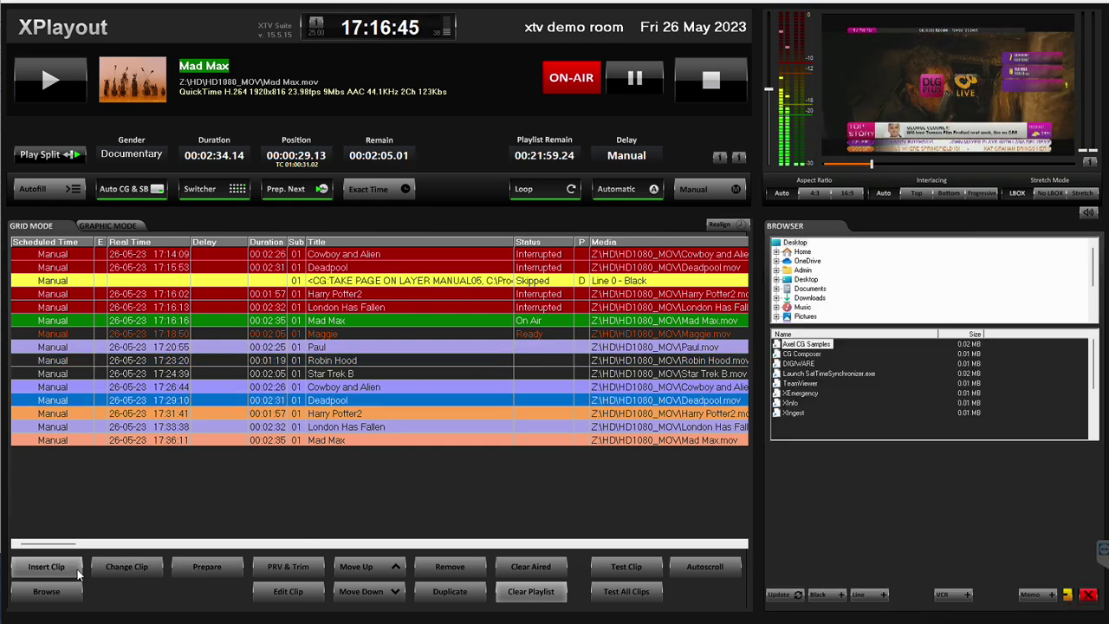
{"action": "left_click", "coordinate": [1029, 594]}
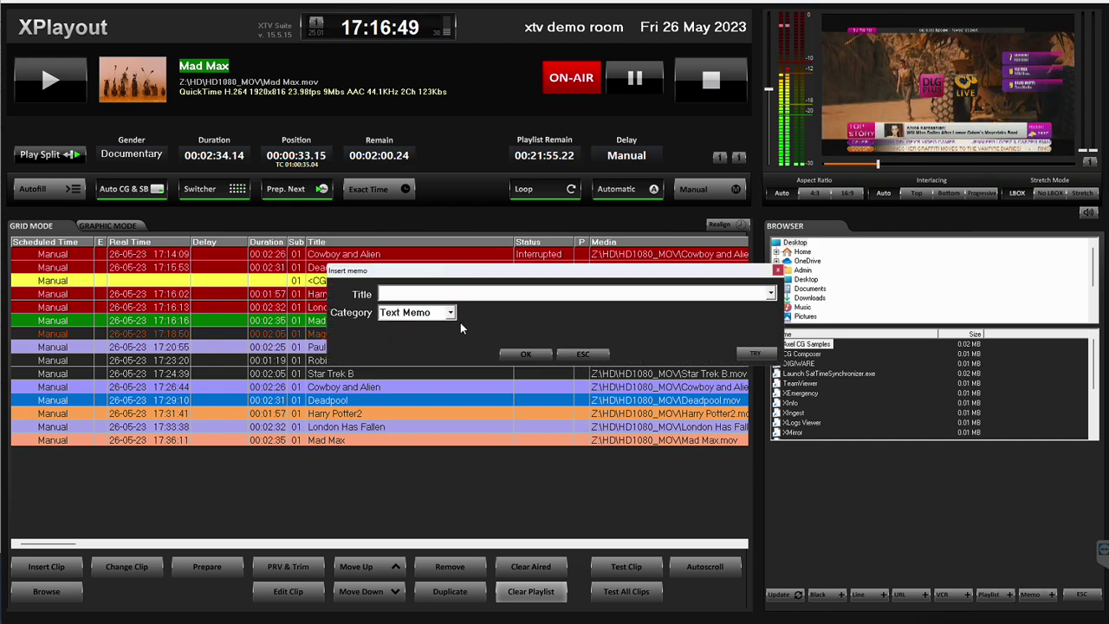
{"action": "left_click", "coordinate": [452, 313]}
{"action": "left_click", "coordinate": [407, 362]}
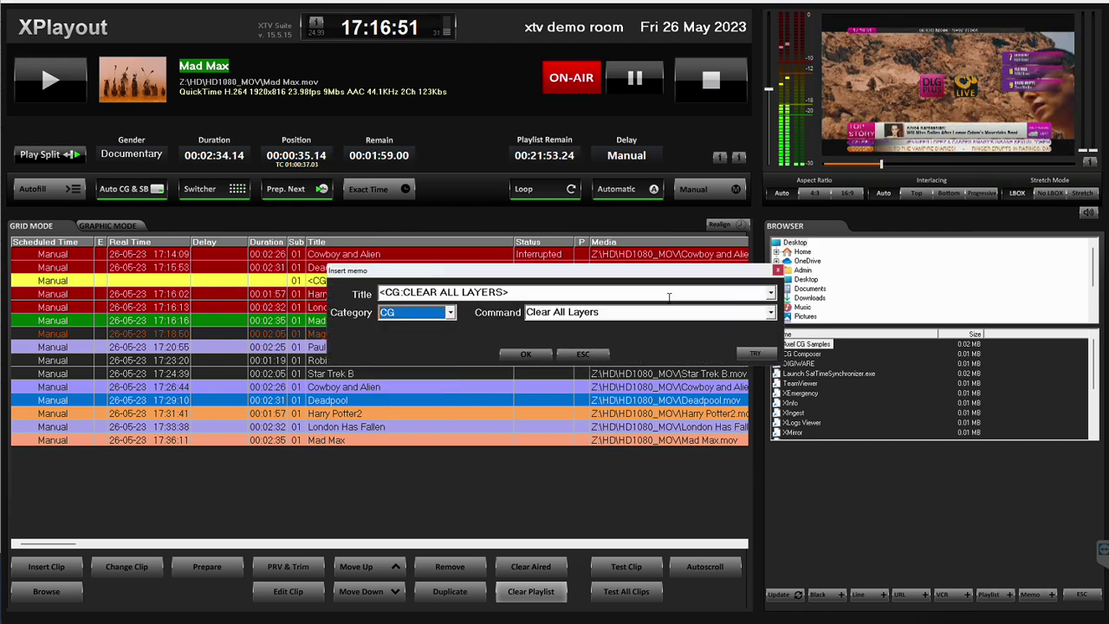
- Set the memo's command to Clear Layer on layer MANUAL05 and insert it into the playlist
{"action": "left_click", "coordinate": [777, 315]}
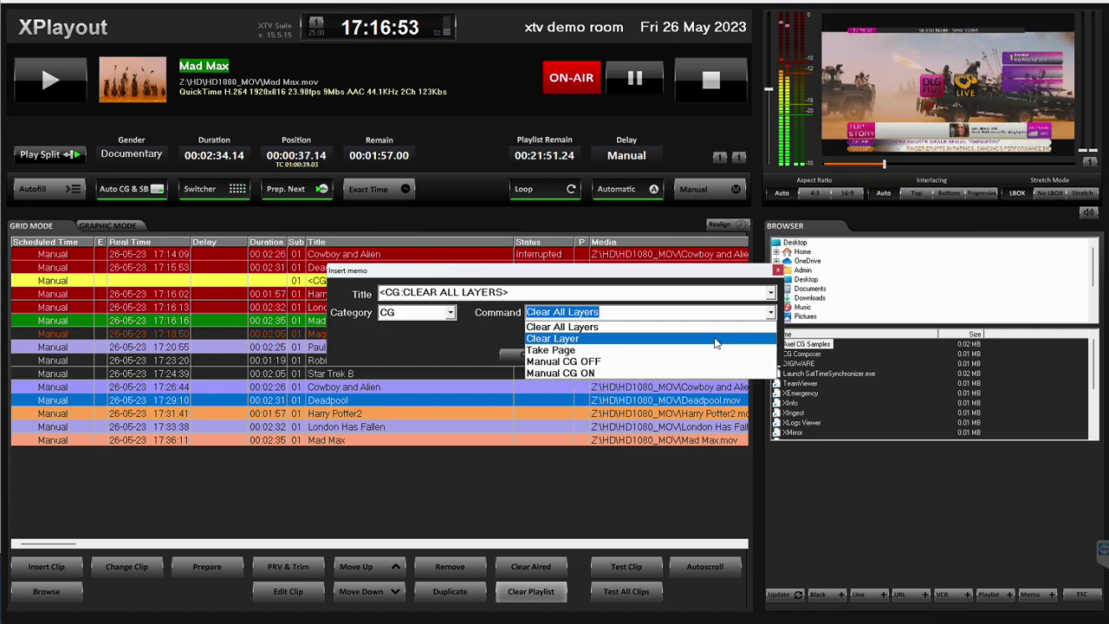
{"action": "left_click", "coordinate": [719, 342]}
{"action": "left_click", "coordinate": [451, 333]}
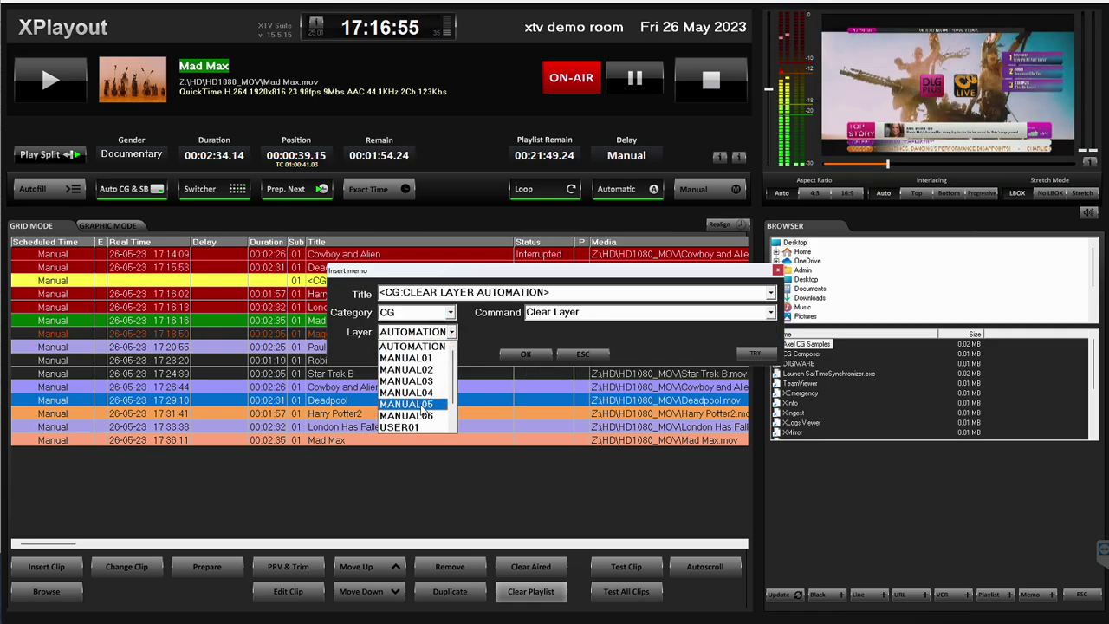
{"action": "left_click", "coordinate": [414, 412]}
{"action": "left_click", "coordinate": [525, 356]}
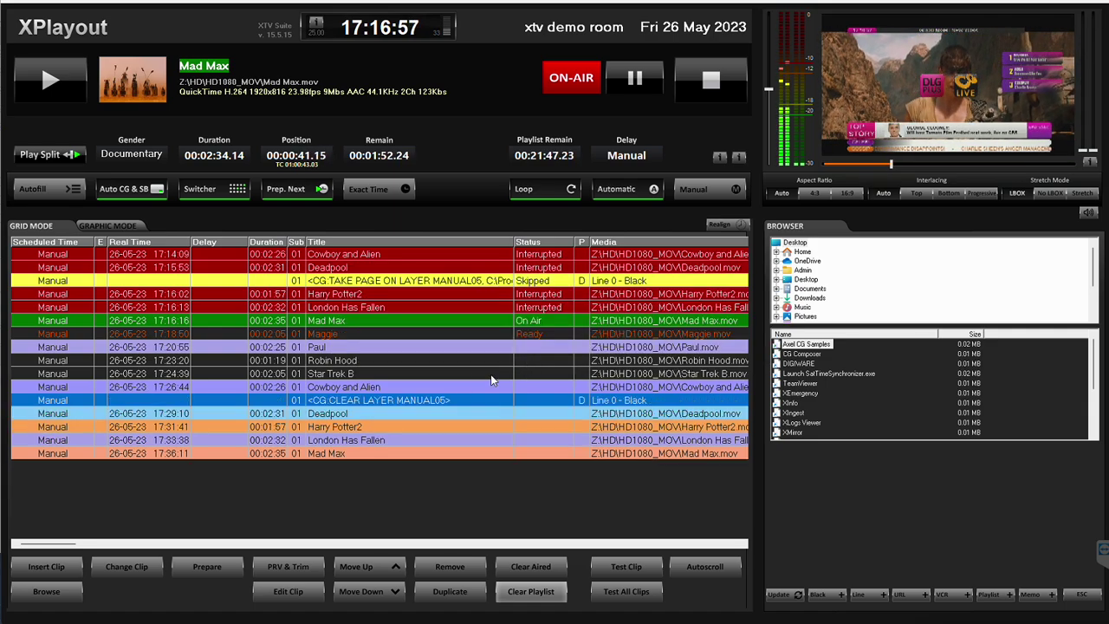
- Put Cowboy and Alien on air and advance past the Clear Layer memo to Deadpool
{"action": "double_click", "coordinate": [388, 387]}
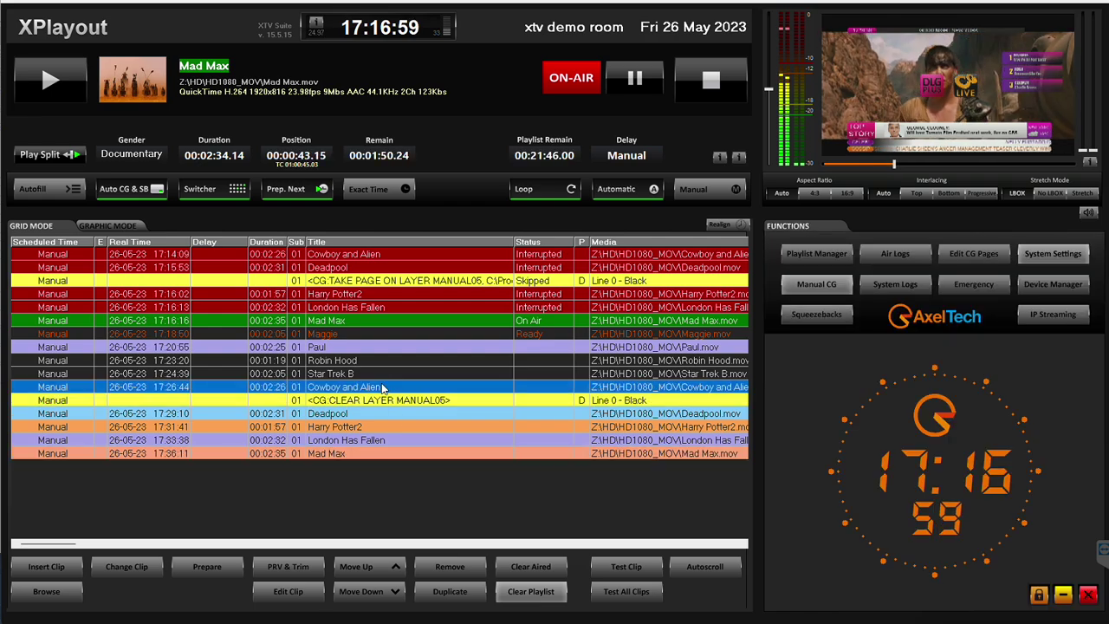
{"action": "left_click", "coordinate": [493, 369]}
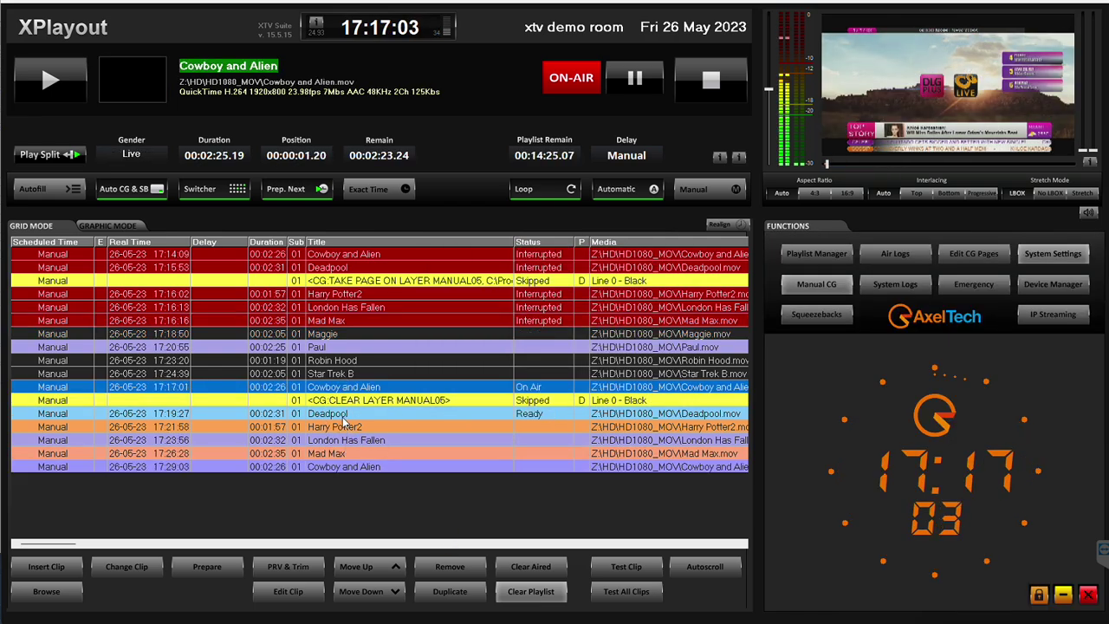
{"action": "left_click", "coordinate": [53, 92]}
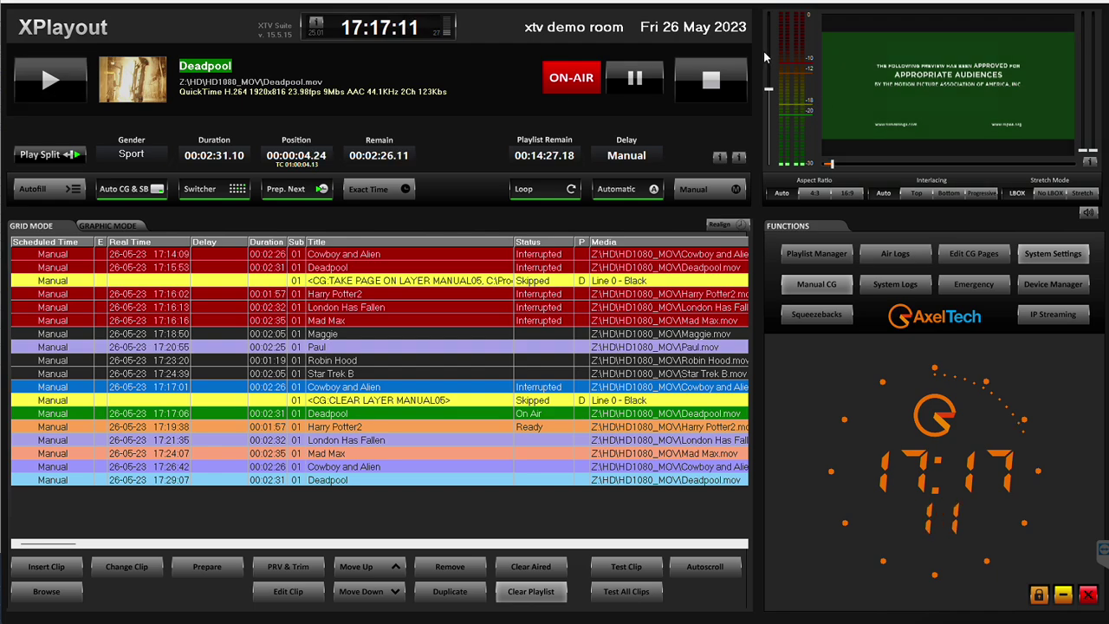
{"action": "left_click", "coordinate": [391, 439]}
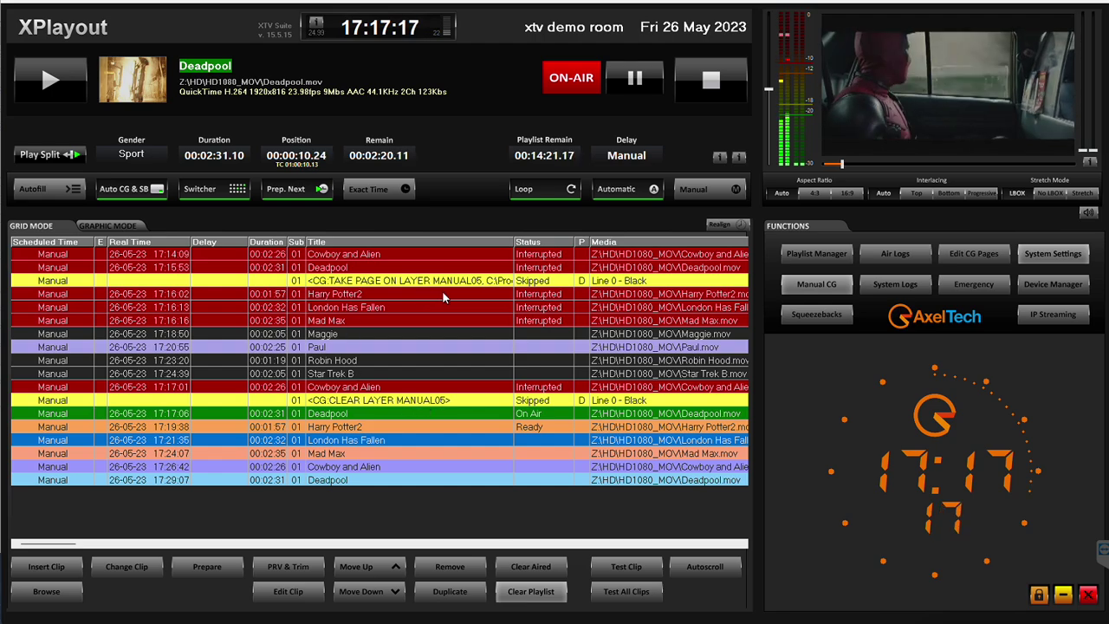
- Switch to XTrimmer, clearing the Memo folder window out of the way, and show the clip's CG settings
{"action": "left_click", "coordinate": [1063, 594]}
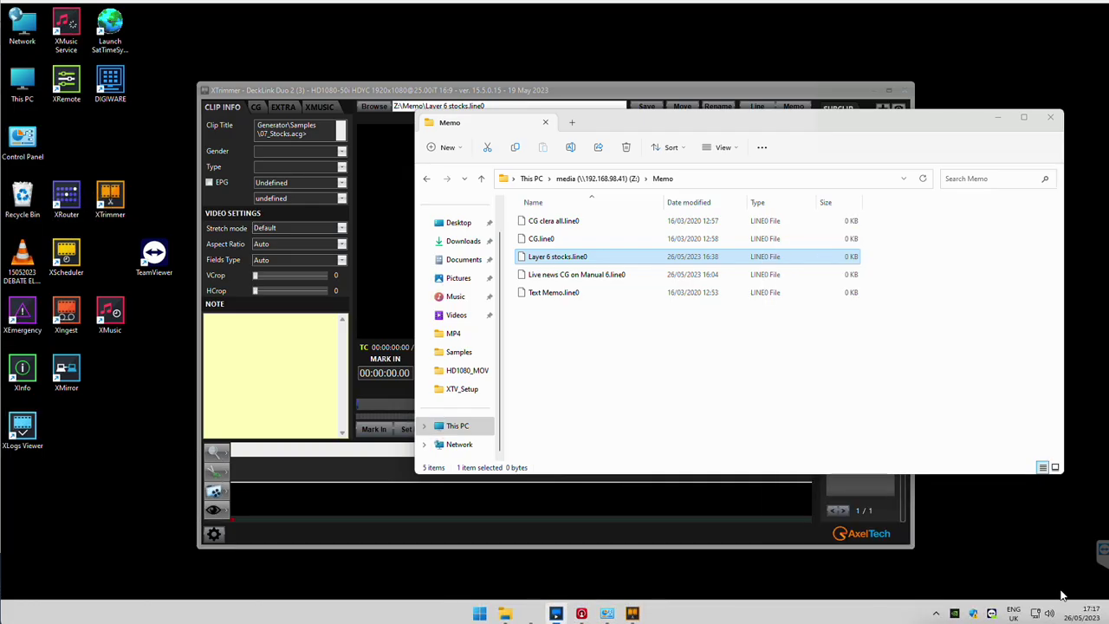
{"action": "left_click", "coordinate": [1002, 120]}
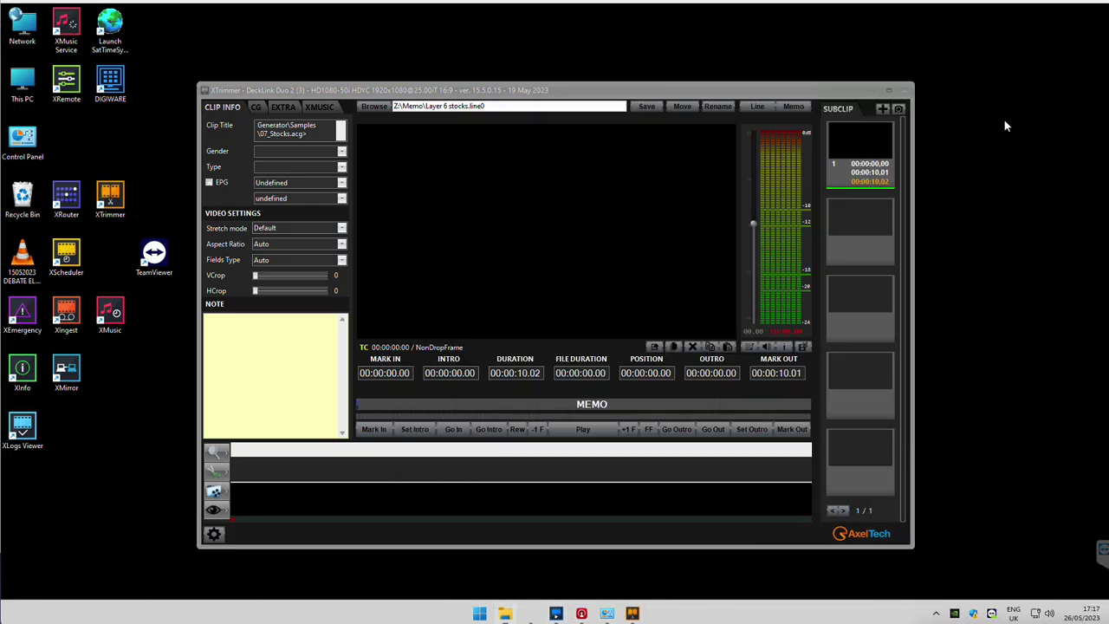
{"action": "left_click", "coordinate": [513, 210]}
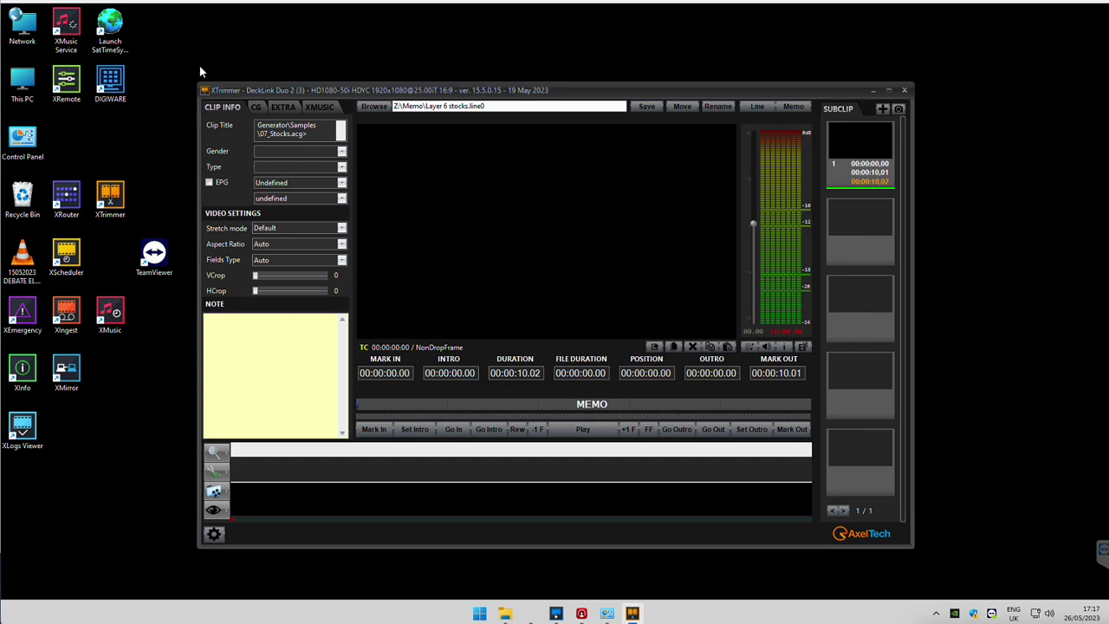
{"action": "left_click", "coordinate": [259, 107]}
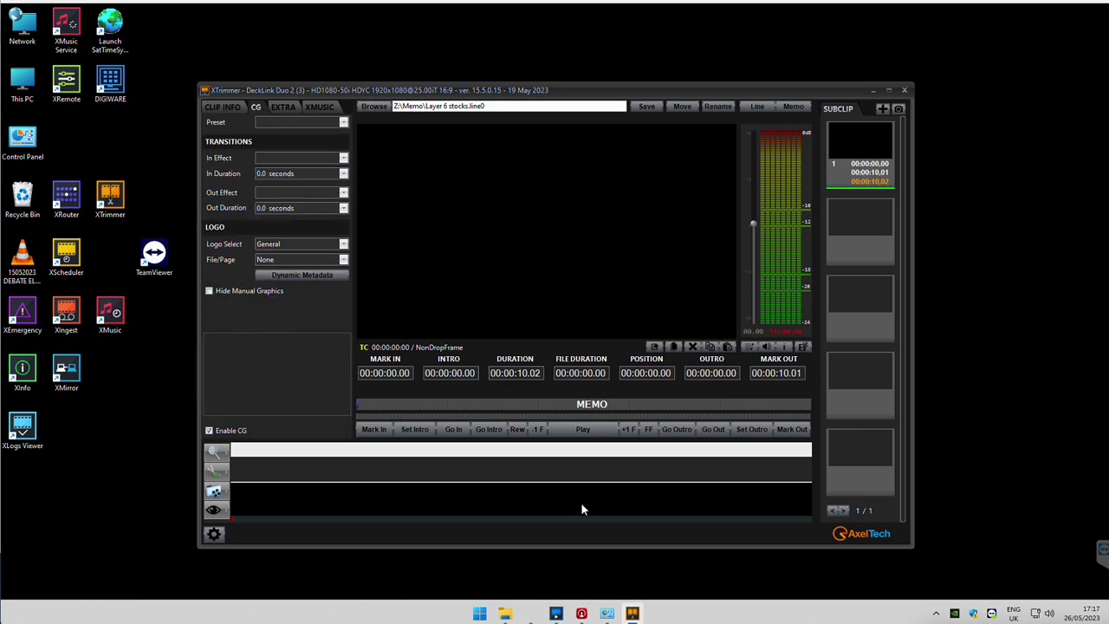
- Switch back to XPlayout and view the clip editing settings of the upcoming Harry Potter2, leaving them unchanged
{"action": "left_click", "coordinate": [556, 613]}
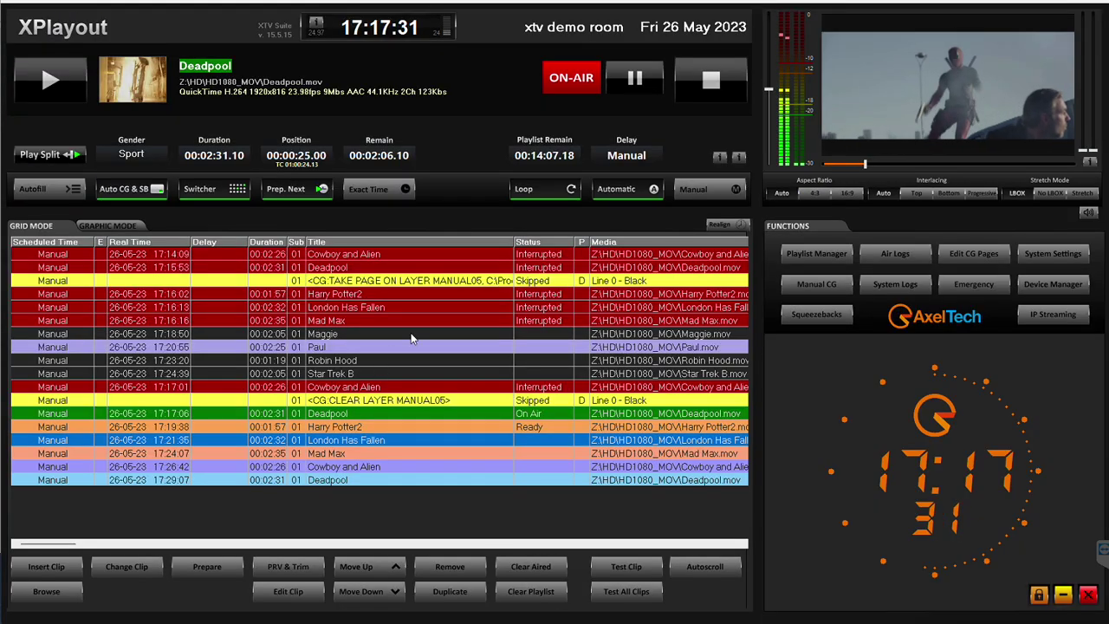
{"action": "left_click", "coordinate": [420, 426]}
{"action": "left_click", "coordinate": [284, 591]}
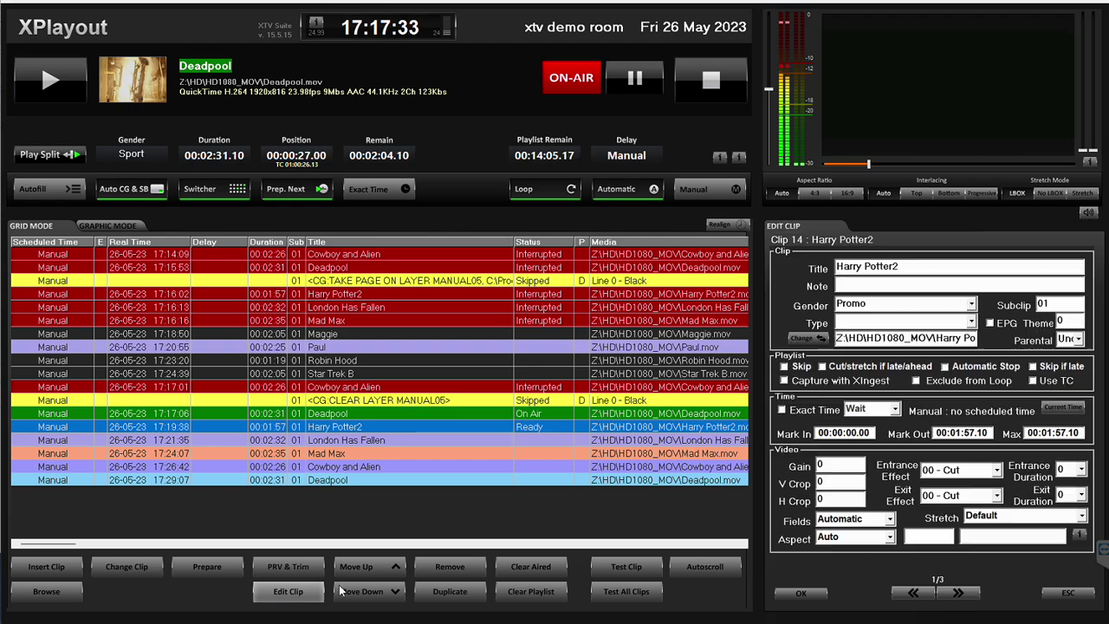
{"action": "left_click", "coordinate": [1067, 592]}
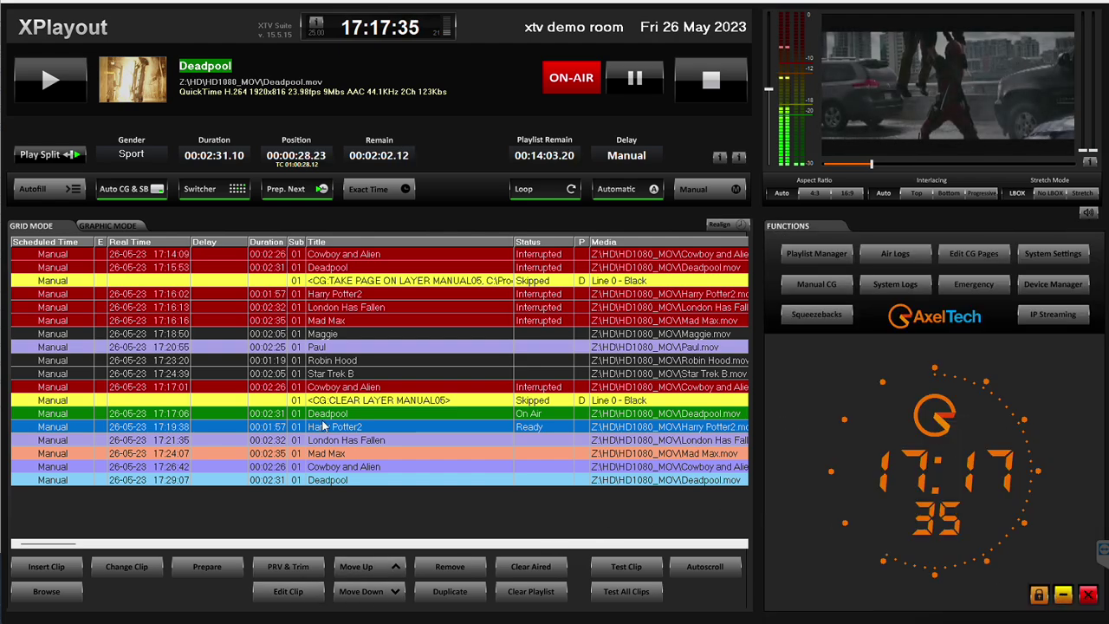
{"action": "left_click", "coordinate": [321, 440]}
{"action": "left_click", "coordinate": [296, 427]}
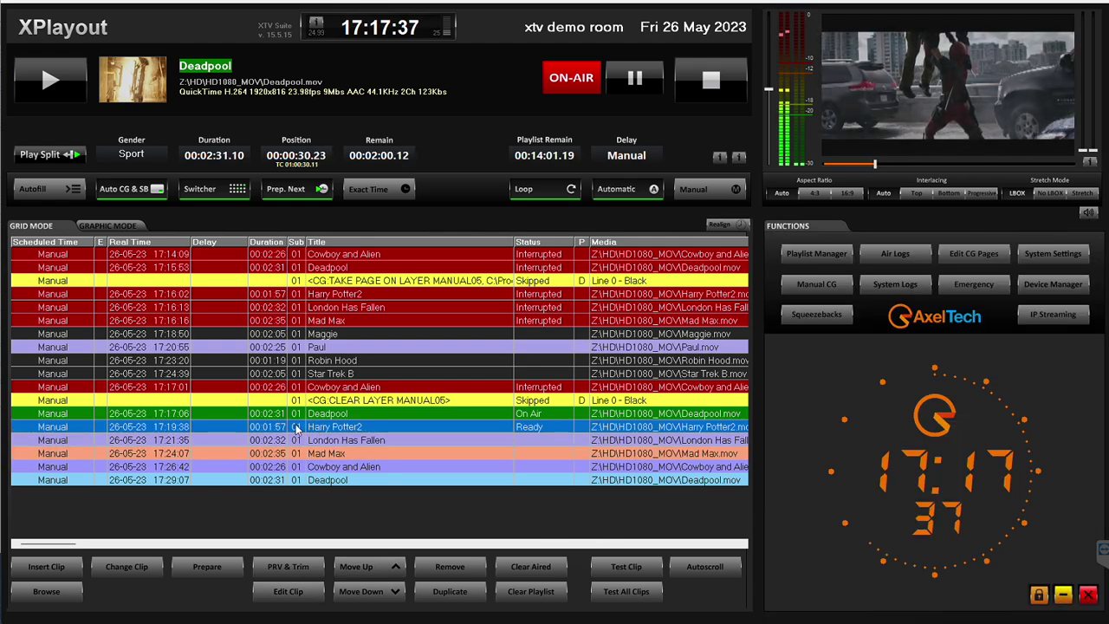
- Return to XTrimmer and load the Batman Vs Superman clip from the Z:\HD\HD1080_MOV folder
{"action": "left_click", "coordinate": [1060, 594]}
{"action": "left_click", "coordinate": [373, 107]}
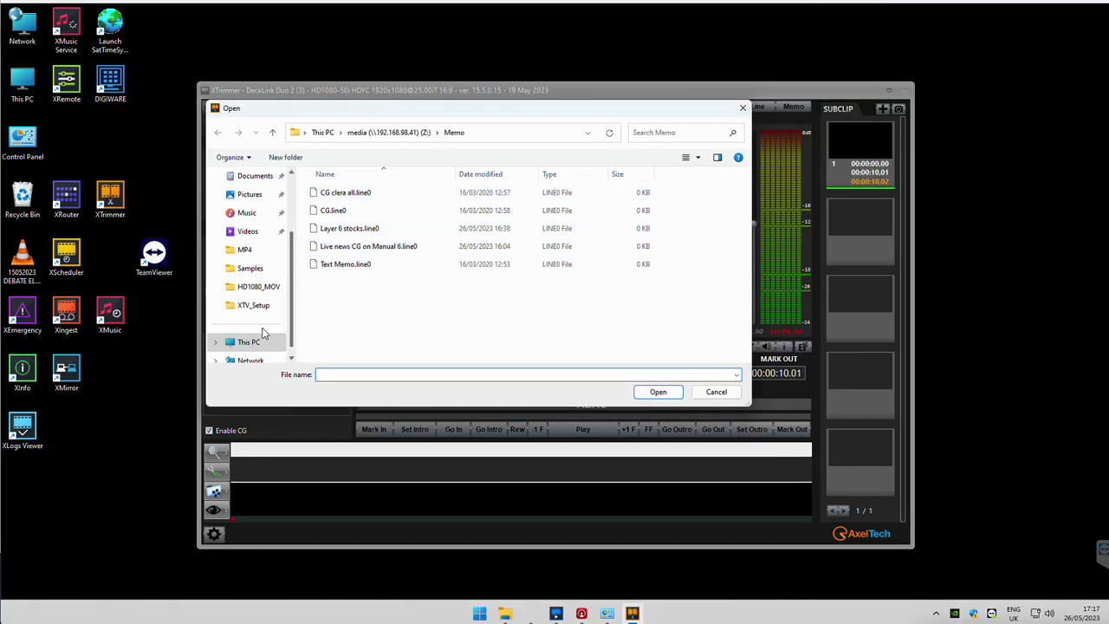
{"action": "left_click", "coordinate": [248, 342]}
{"action": "double_click", "coordinate": [487, 250]}
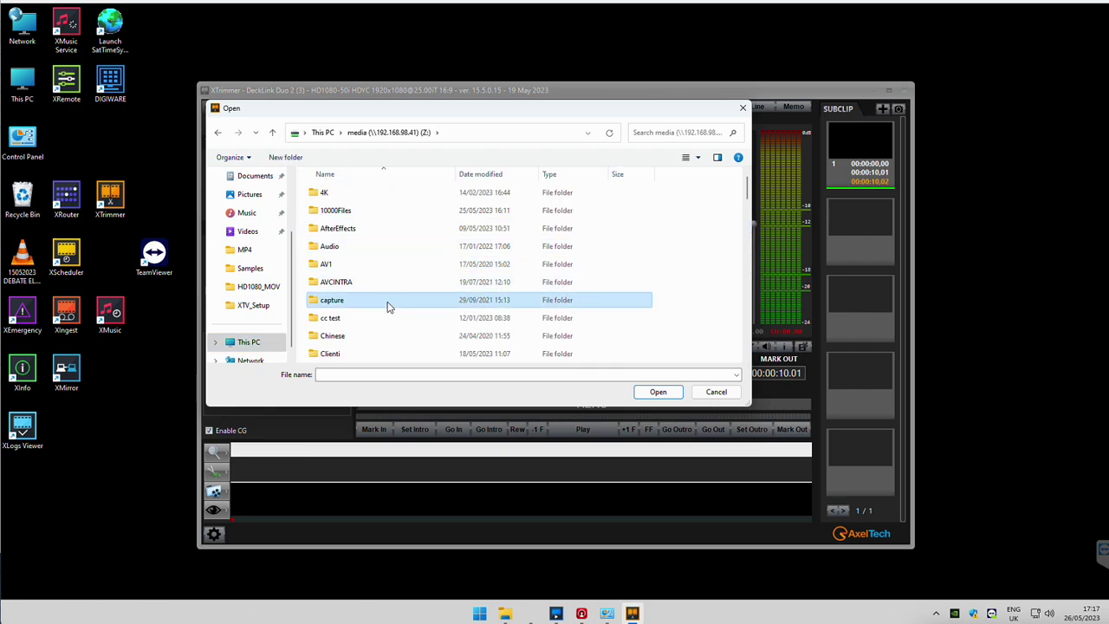
{"action": "scroll", "coordinate": [387, 306], "scroll_direction": "down", "scroll_amount": 5}
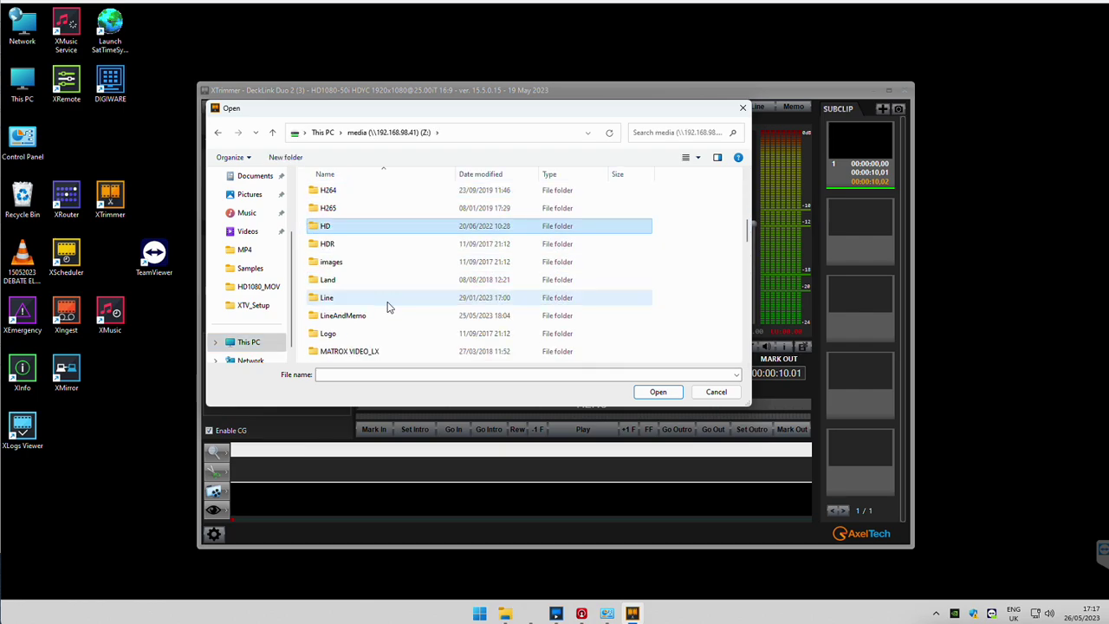
{"action": "double_click", "coordinate": [381, 225]}
{"action": "double_click", "coordinate": [357, 281]}
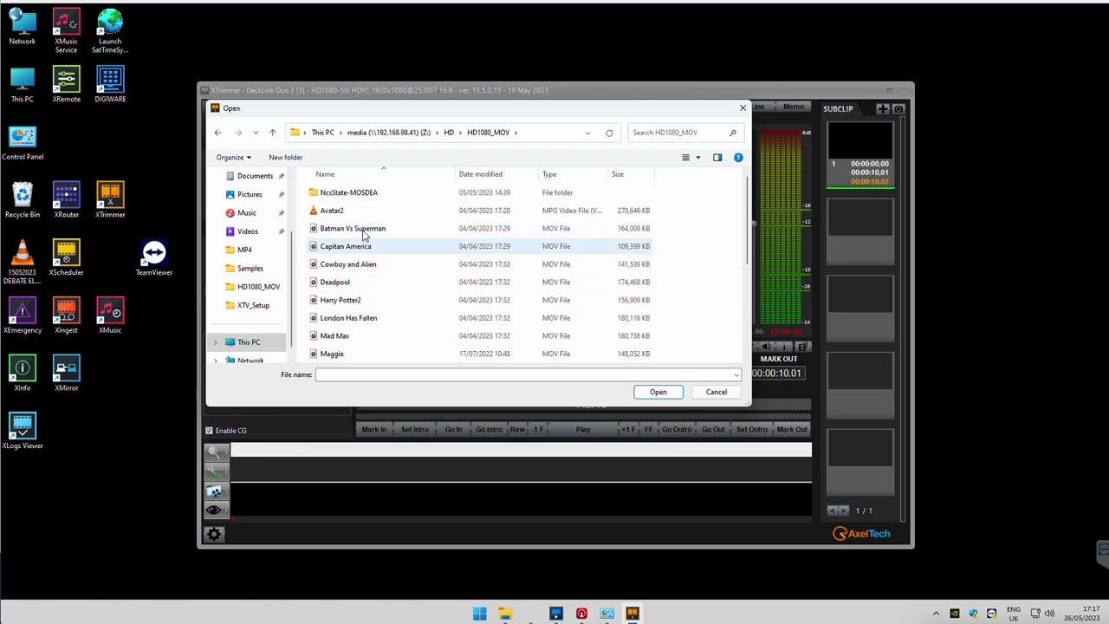
{"action": "double_click", "coordinate": [343, 231]}
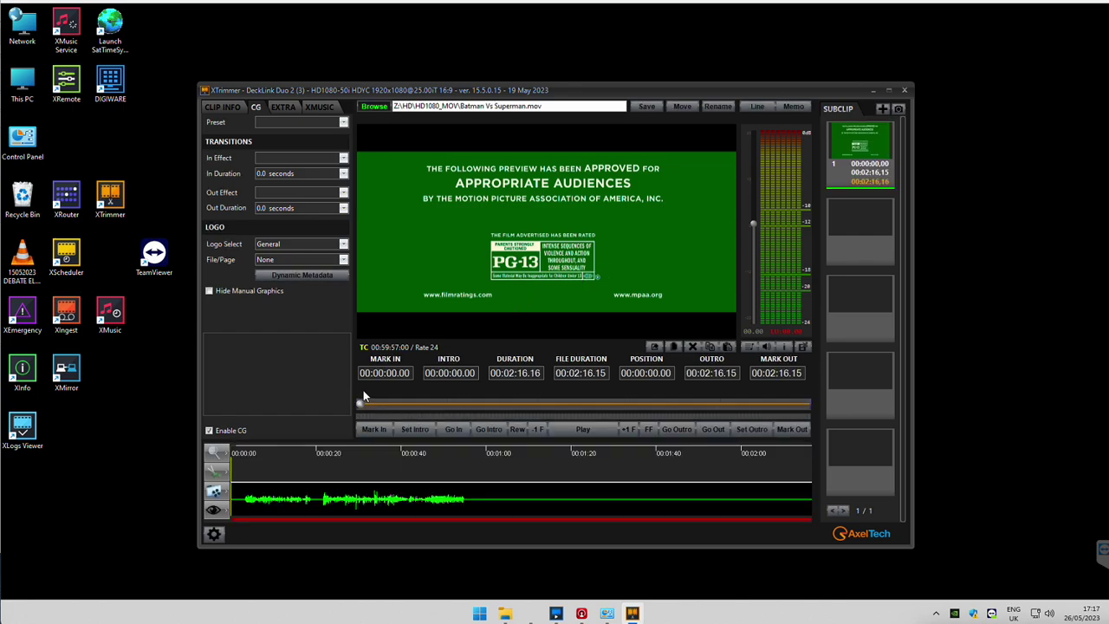
- Trim the Batman Vs Superman clip with mark in at 00:00:00.22 and mark out at 00:00:56.13
{"action": "left_click", "coordinate": [373, 429]}
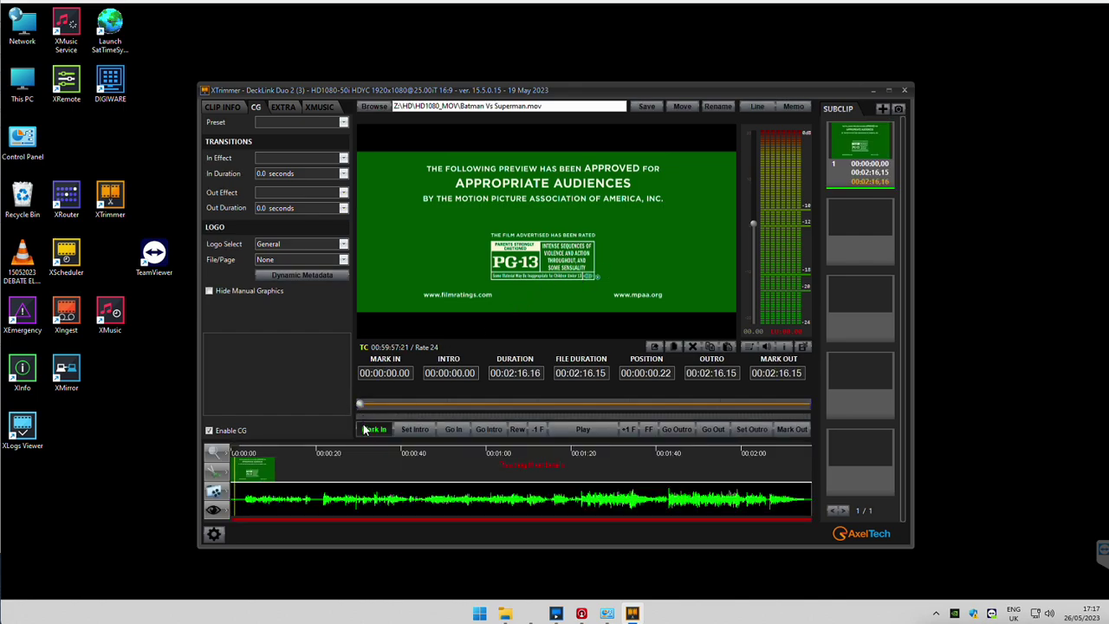
{"action": "left_click", "coordinate": [544, 404]}
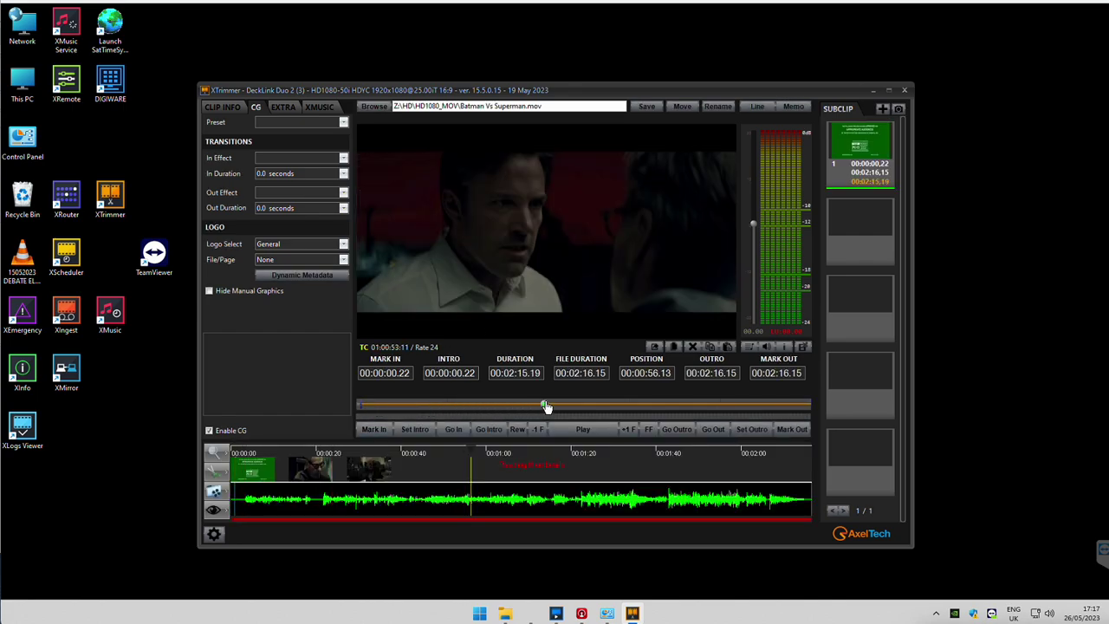
{"action": "left_click", "coordinate": [775, 426]}
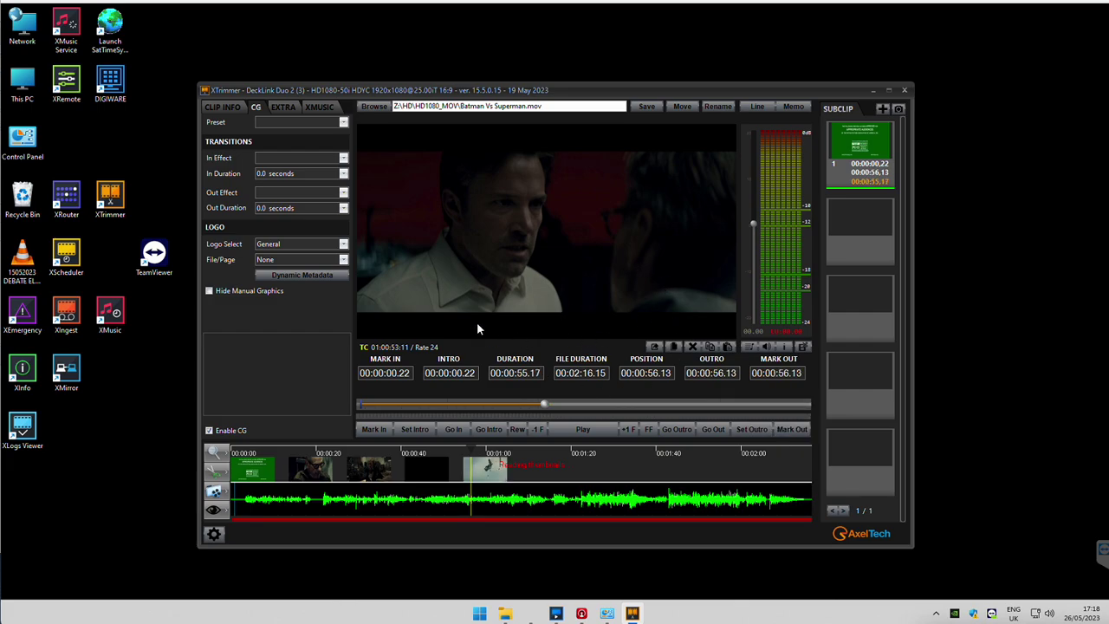
- Assign the 01_Axel page from the Samples folder as the General logo of the first Batman Vs Superman subclip
{"action": "left_click", "coordinate": [262, 246]}
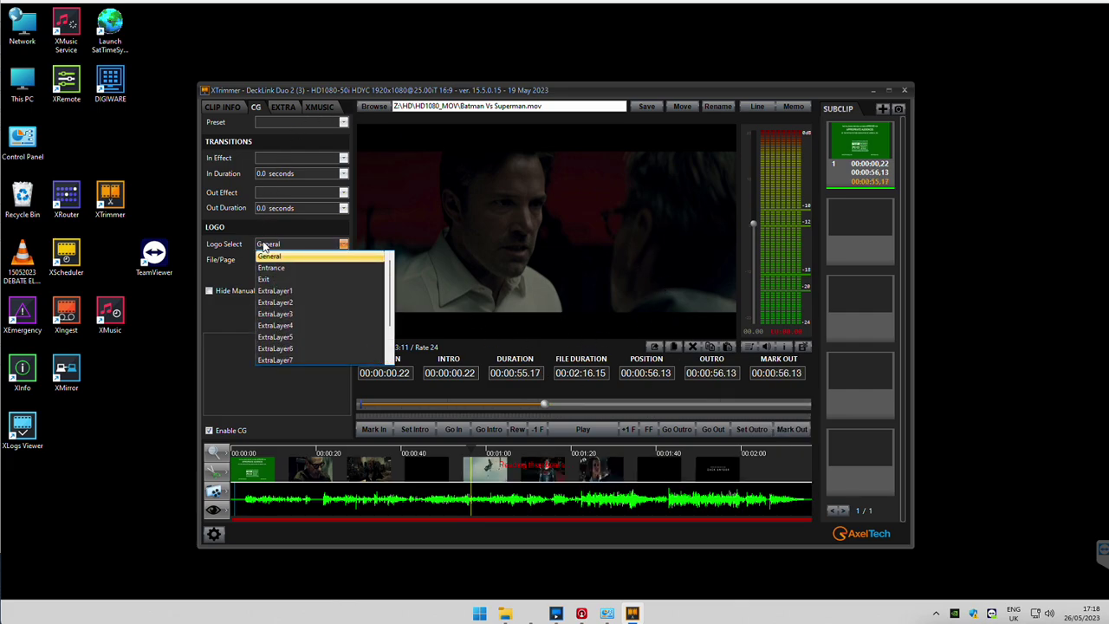
{"action": "left_click", "coordinate": [265, 246]}
{"action": "left_click", "coordinate": [264, 258]}
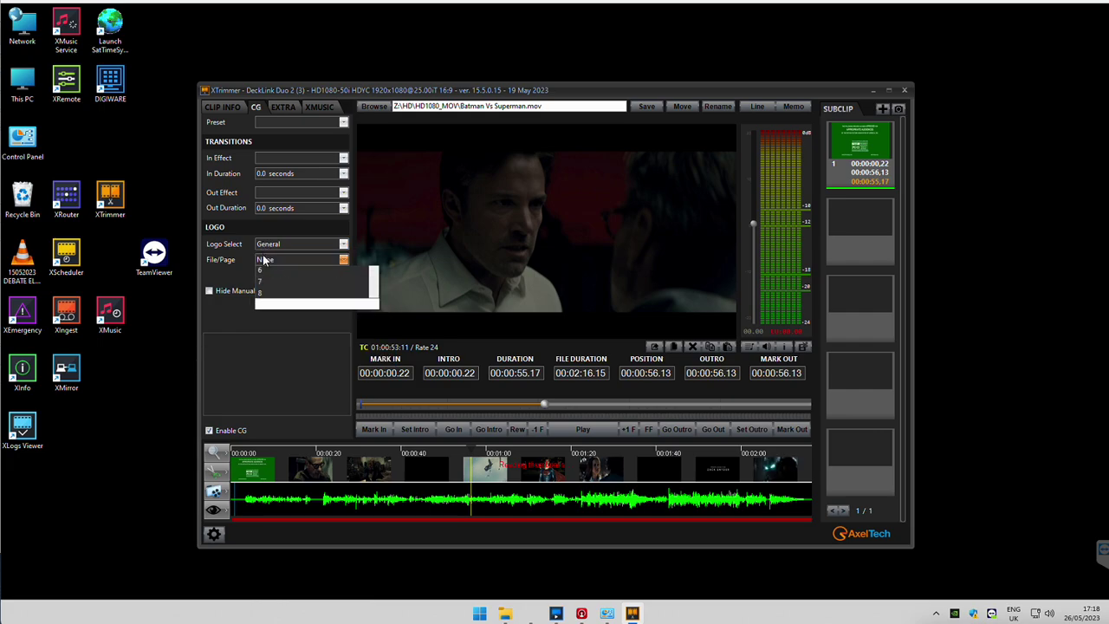
{"action": "left_click", "coordinate": [269, 288]}
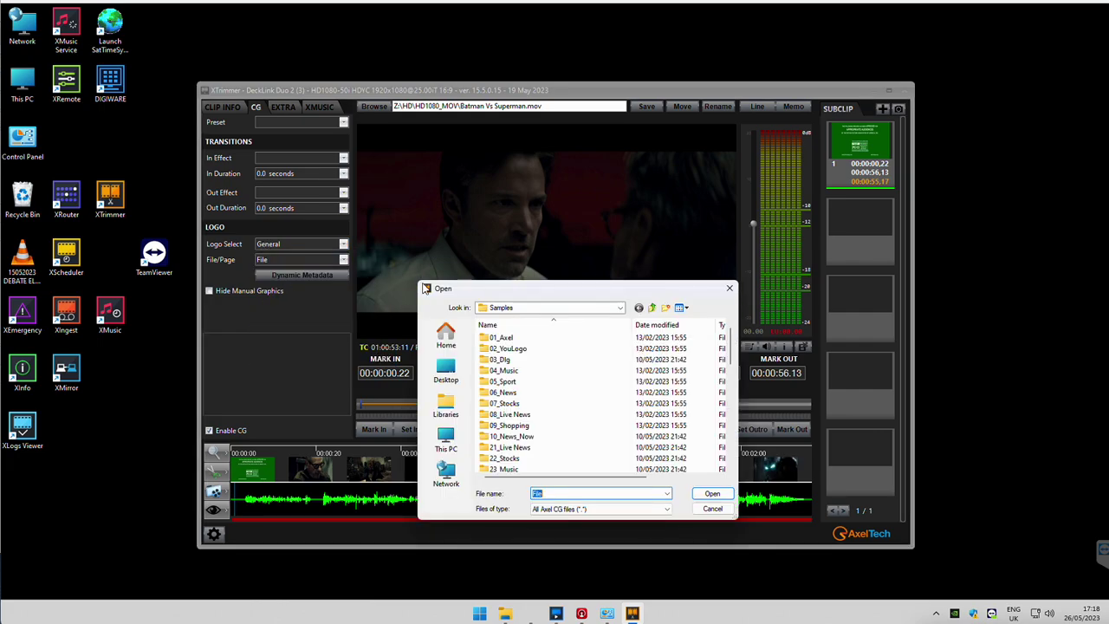
{"action": "left_click_drag", "start_coordinate": [732, 340], "coordinate": [732, 390]}
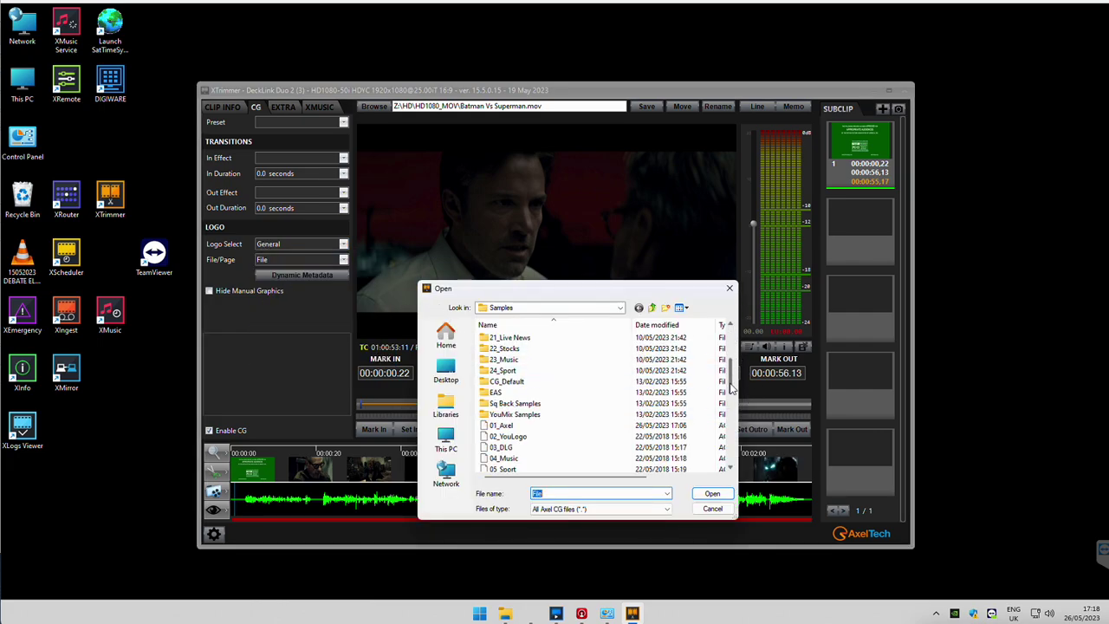
{"action": "left_click", "coordinate": [500, 428]}
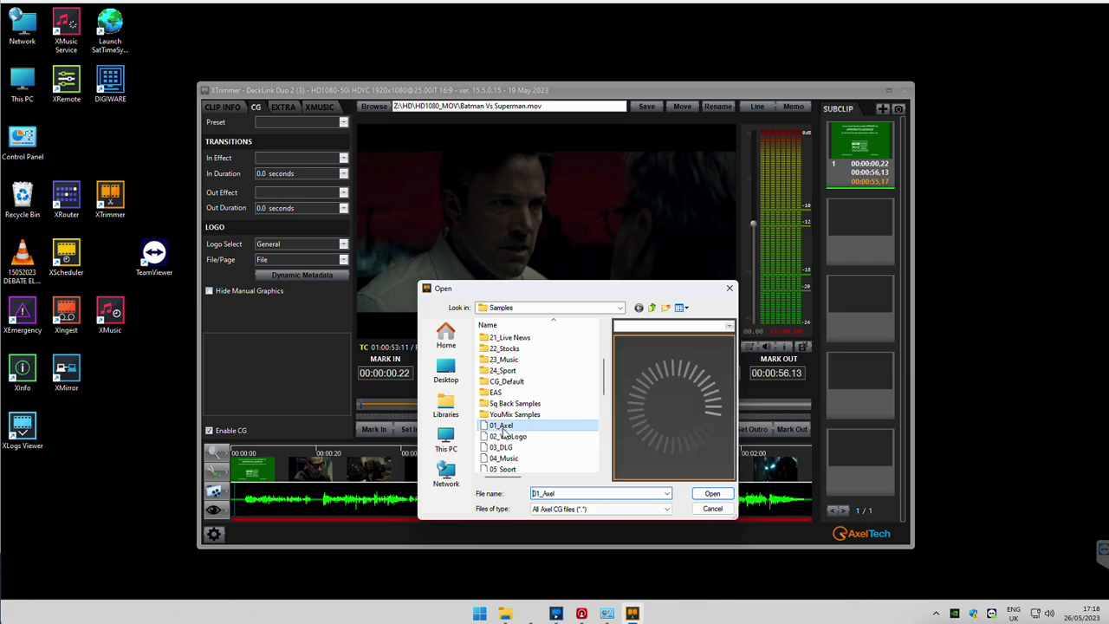
{"action": "left_click", "coordinate": [712, 493]}
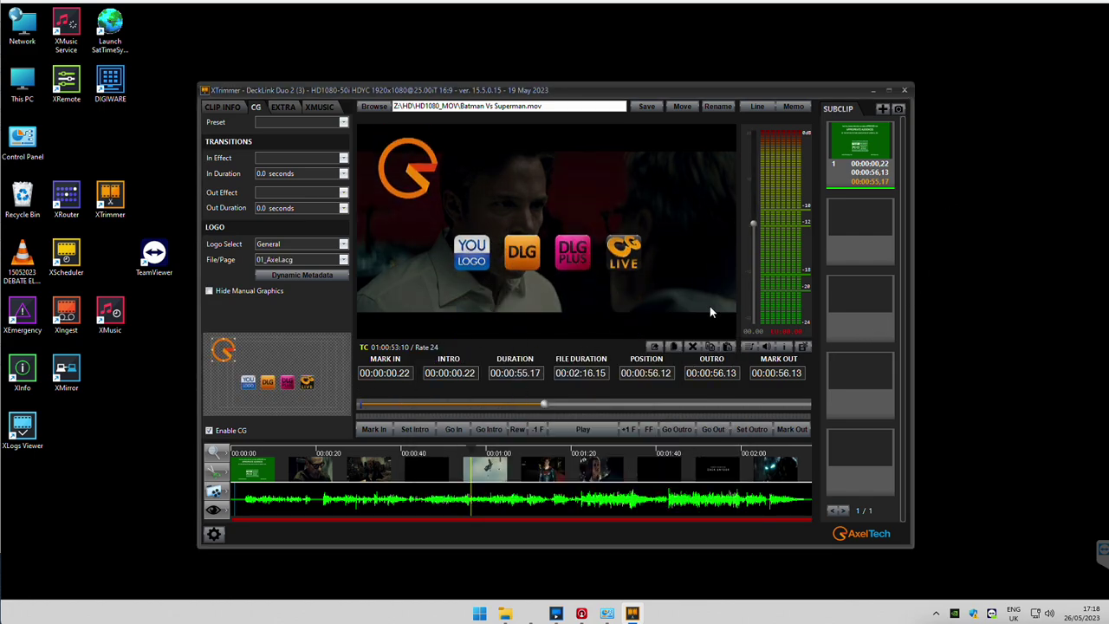
- Add a second subclip and assign it the SQB_01_BreakingNews page from the Samples folder as its General logo
{"action": "left_click", "coordinate": [884, 110]}
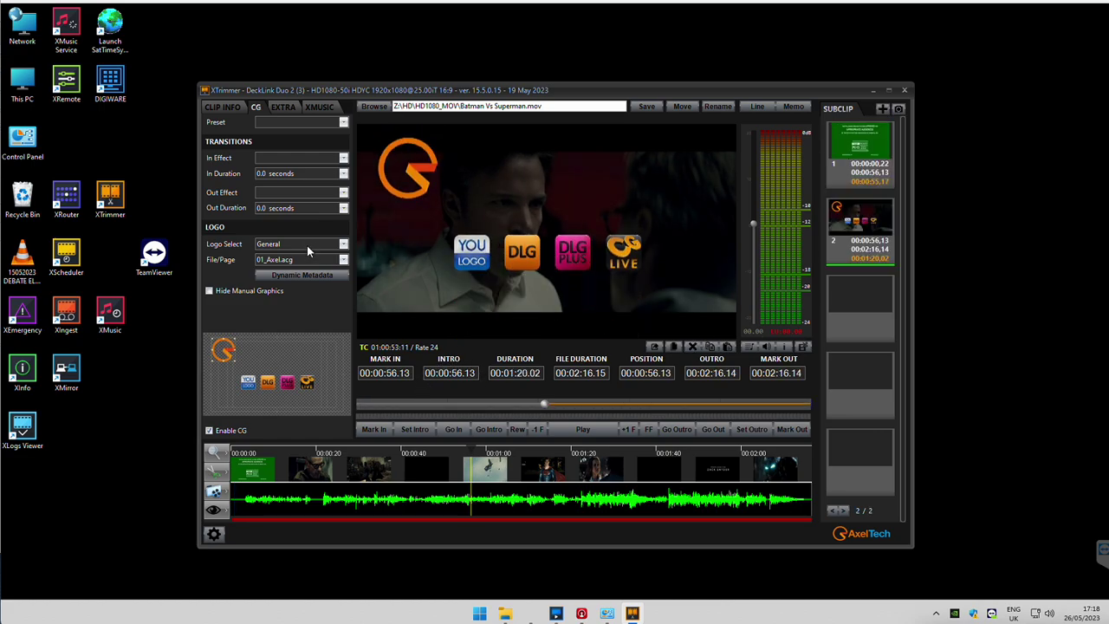
{"action": "left_click", "coordinate": [343, 260]}
{"action": "left_click", "coordinate": [331, 280]}
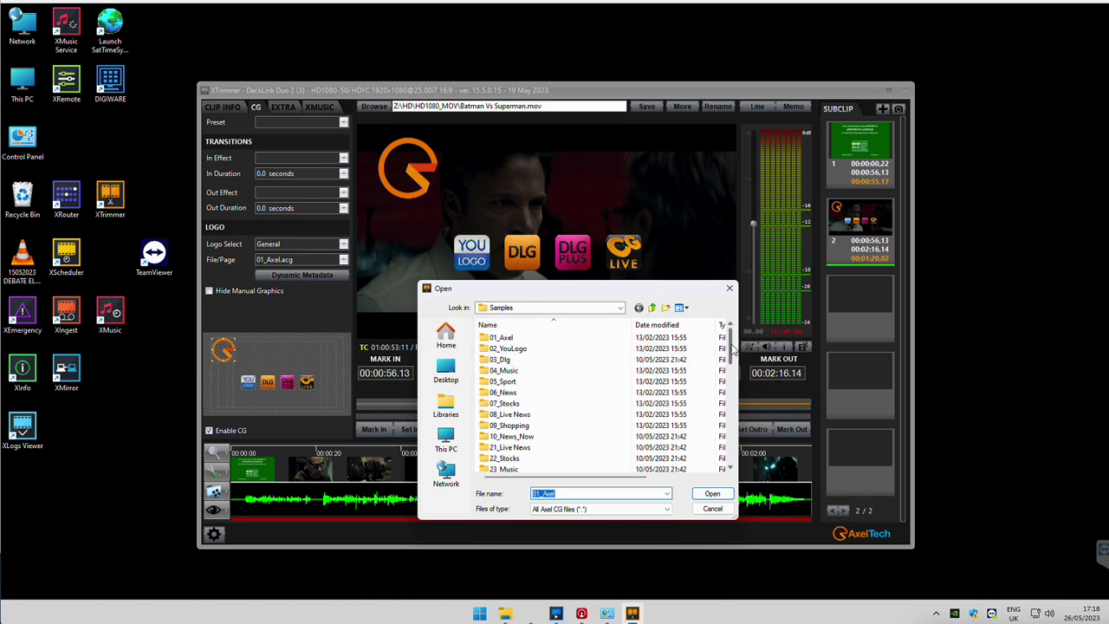
{"action": "scroll", "coordinate": [542, 416], "scroll_direction": "down", "scroll_amount": 8}
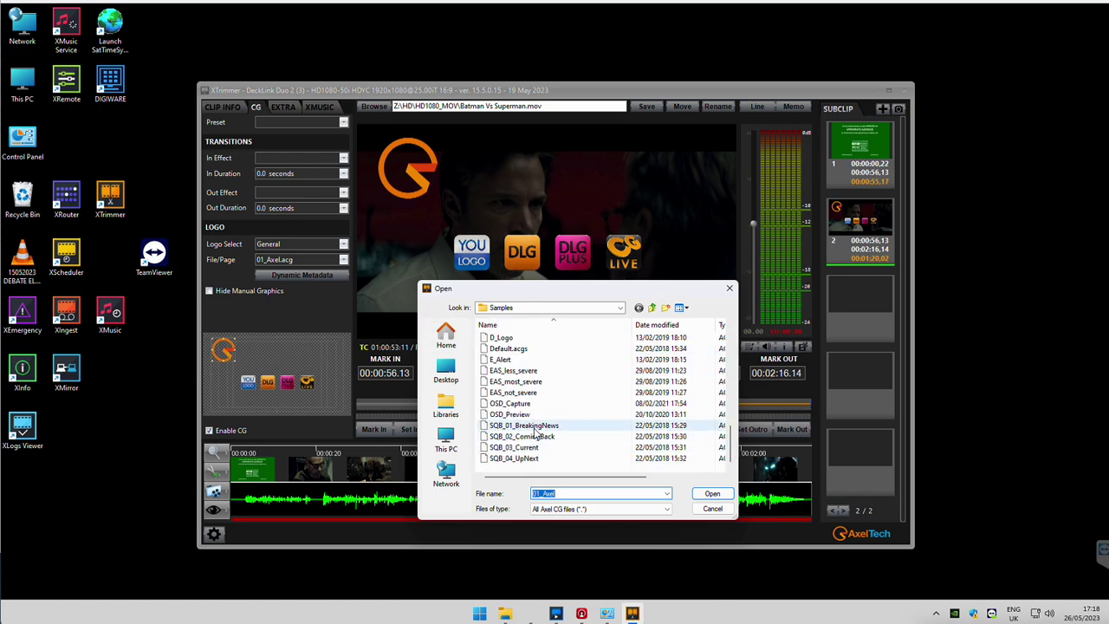
{"action": "left_click", "coordinate": [535, 426]}
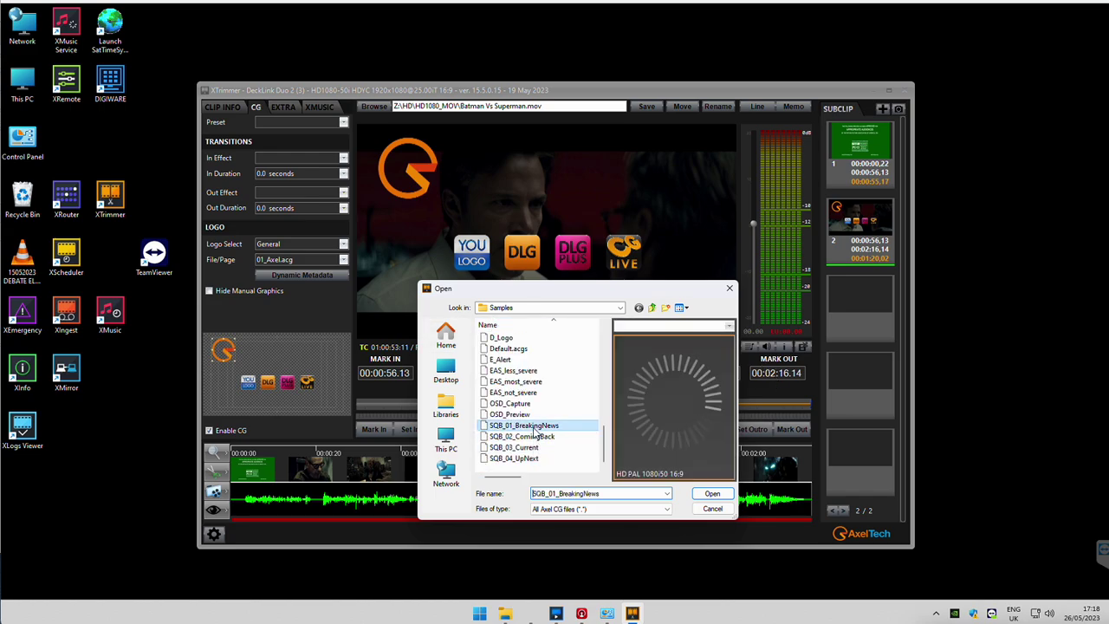
{"action": "left_click", "coordinate": [711, 493]}
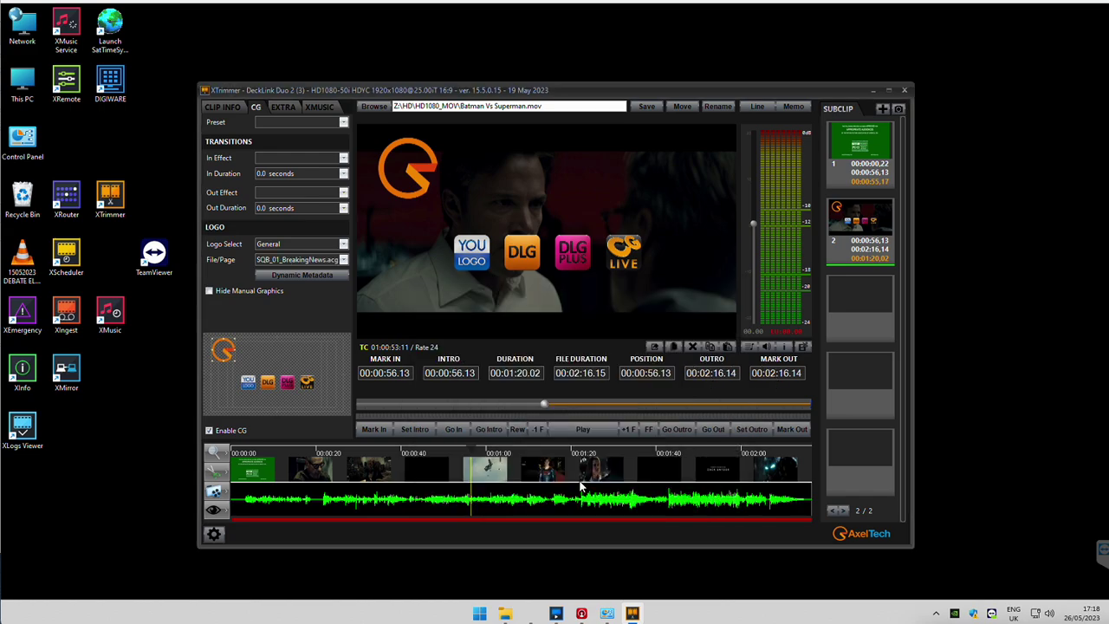
- Fill in the second subclip's dynamic metadata with "Helo" and "World" and save the clip
{"action": "left_click", "coordinate": [293, 276]}
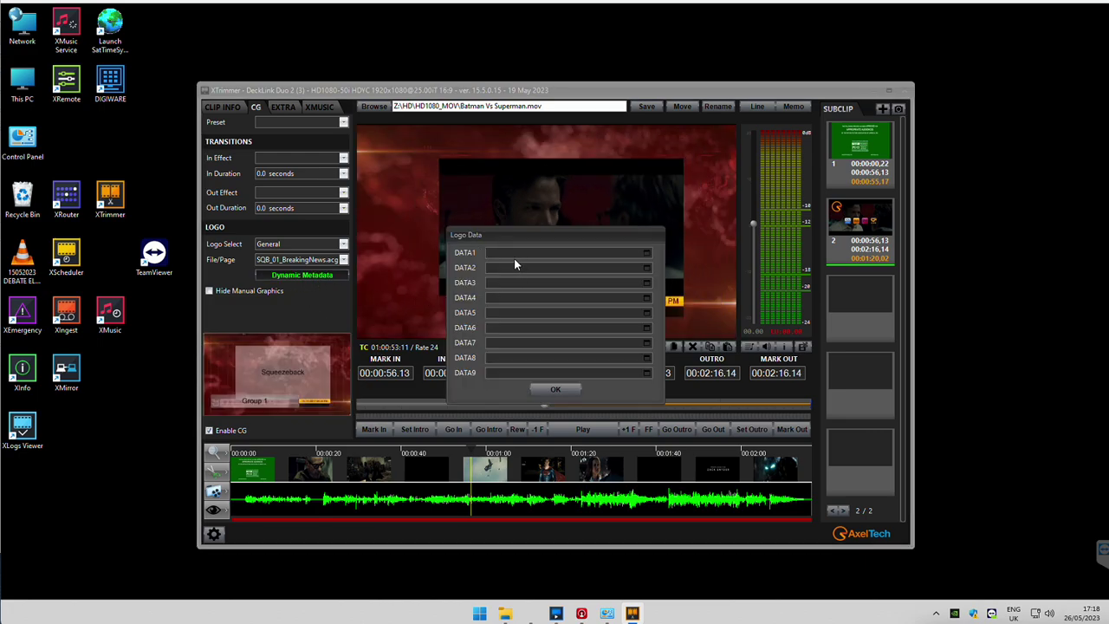
{"action": "type", "text": "Helo"}
{"action": "left_click", "coordinate": [555, 389]}
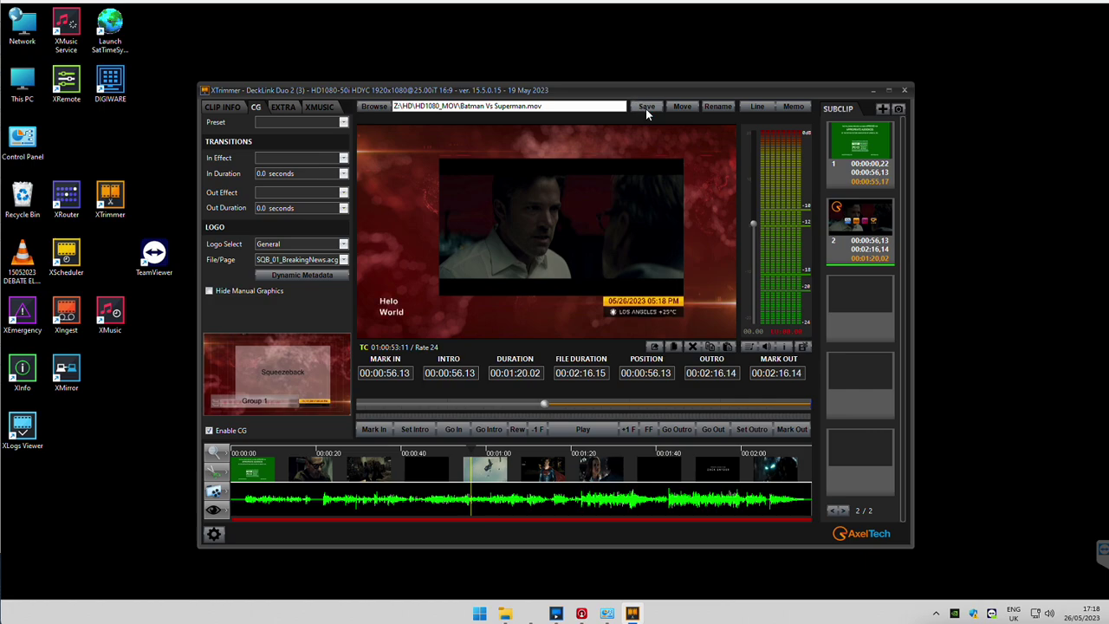
- Switch to XPlayout and replace the whole playlist with the Batman Vs Superman clip from the HD1080_MOV folder
{"action": "left_click", "coordinate": [557, 613]}
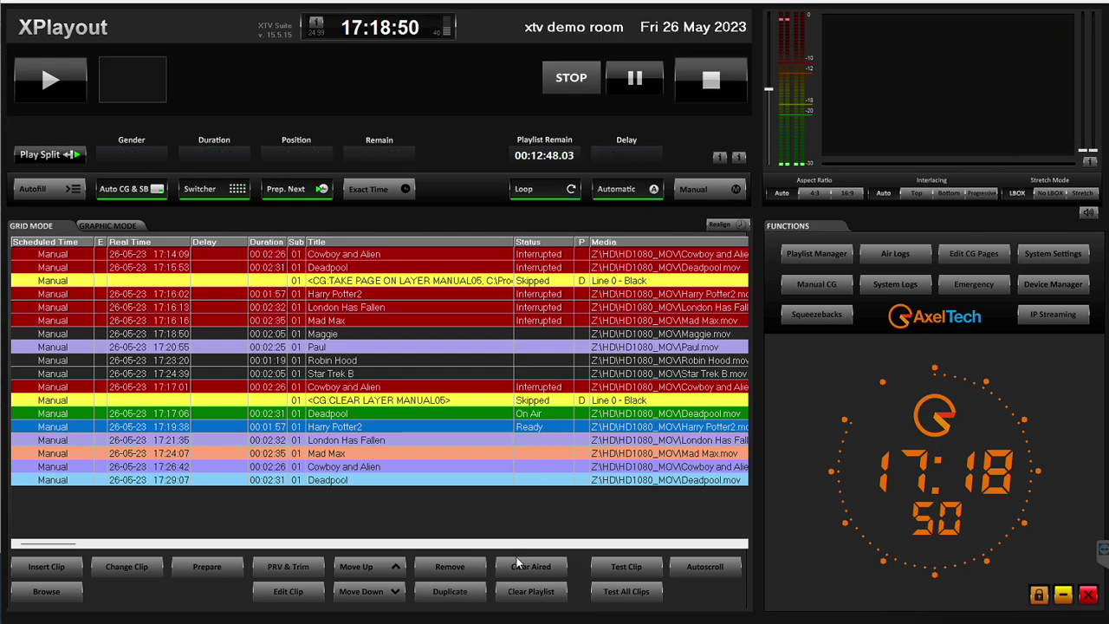
{"action": "left_click", "coordinate": [530, 368]}
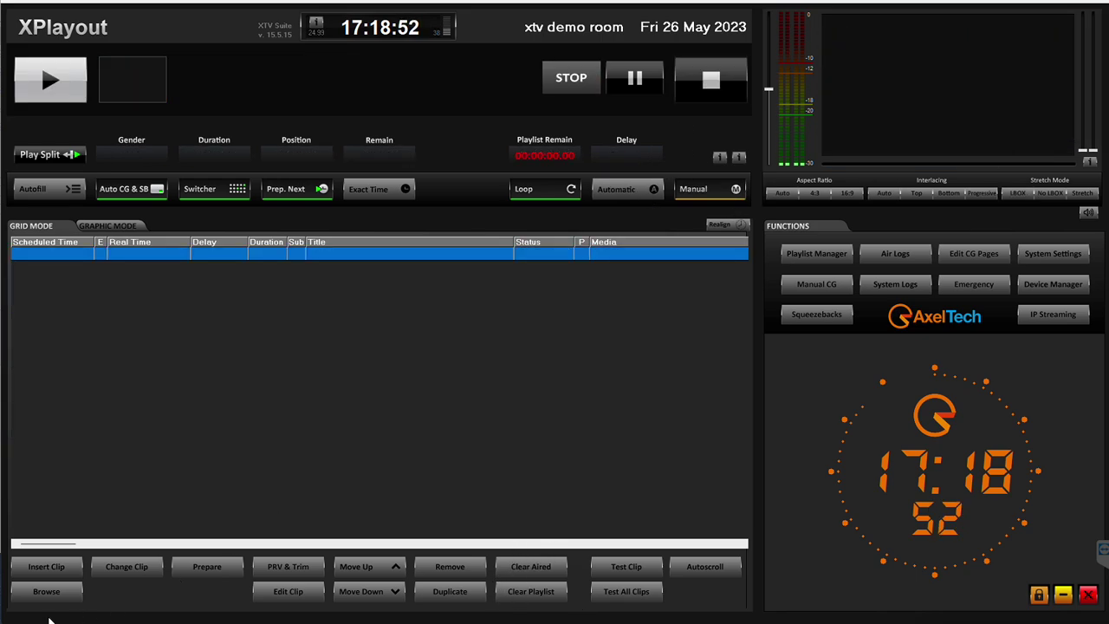
{"action": "left_click", "coordinate": [72, 594]}
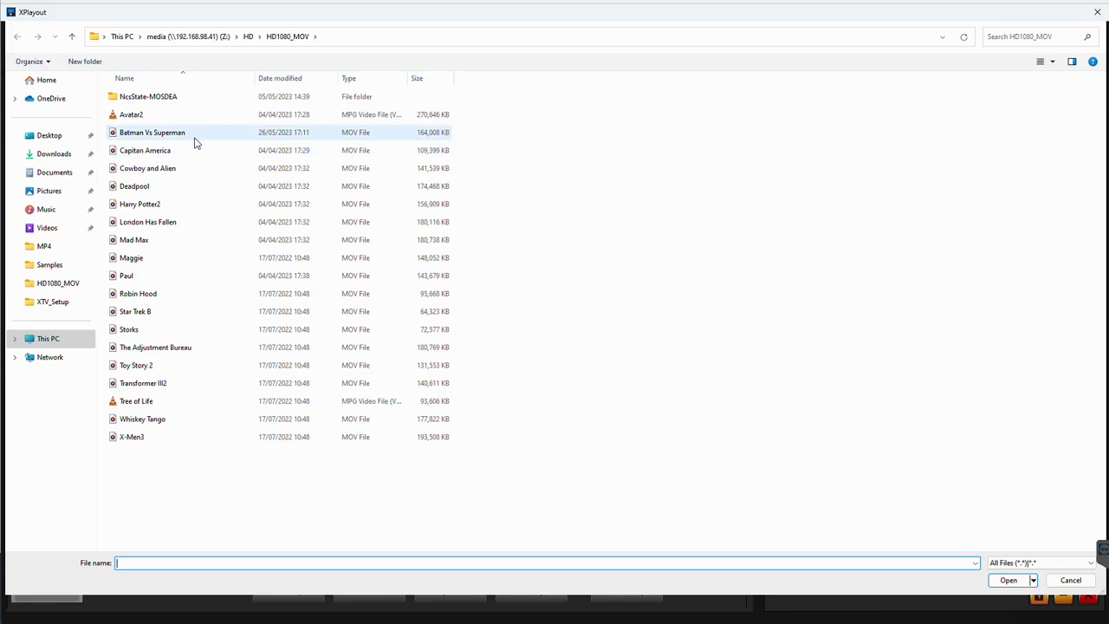
{"action": "double_click", "coordinate": [184, 132]}
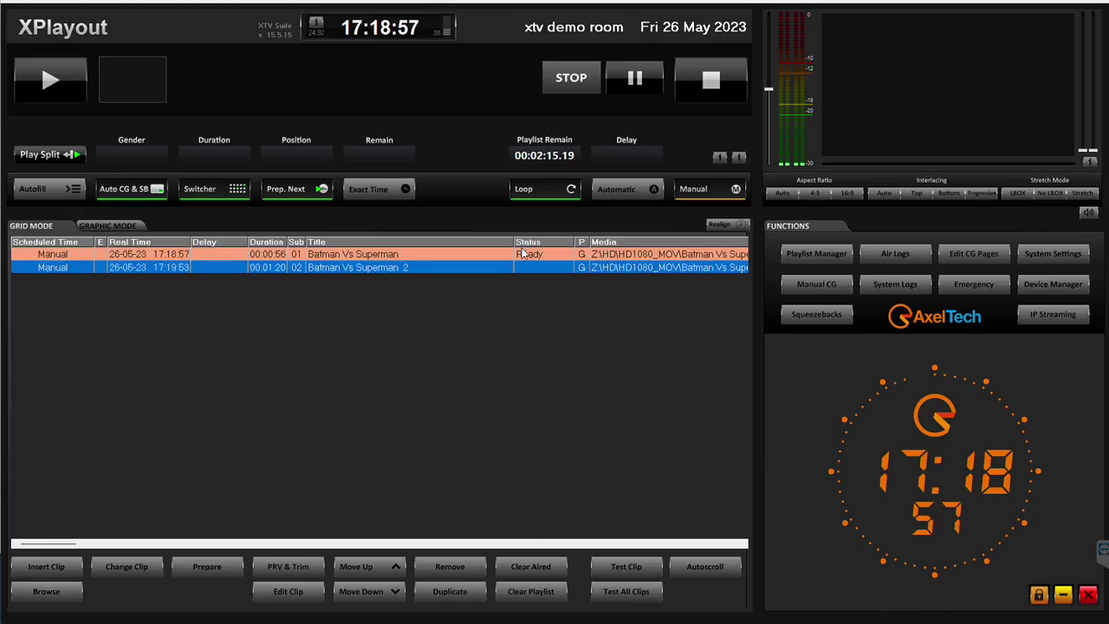
- View the General CG file assigned to the first Batman Vs Superman subclip in its editing settings, leaving them unchanged
{"action": "left_click", "coordinate": [519, 254]}
{"action": "left_click", "coordinate": [514, 264]}
{"action": "left_click", "coordinate": [515, 254]}
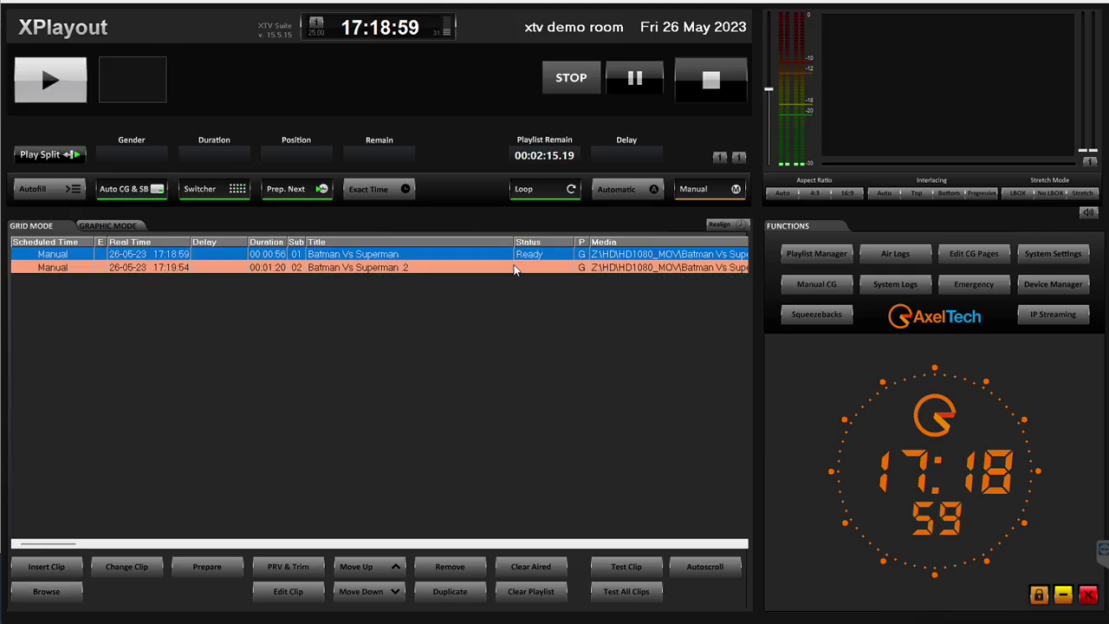
{"action": "left_click", "coordinate": [517, 267]}
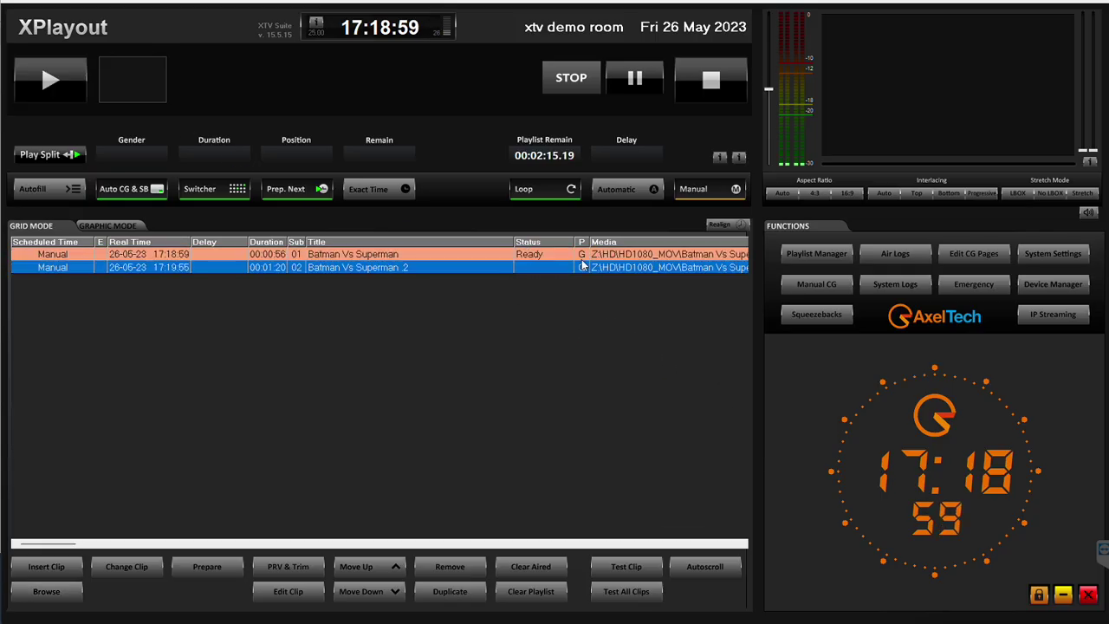
{"action": "left_click", "coordinate": [318, 591]}
{"action": "left_click", "coordinate": [958, 594]}
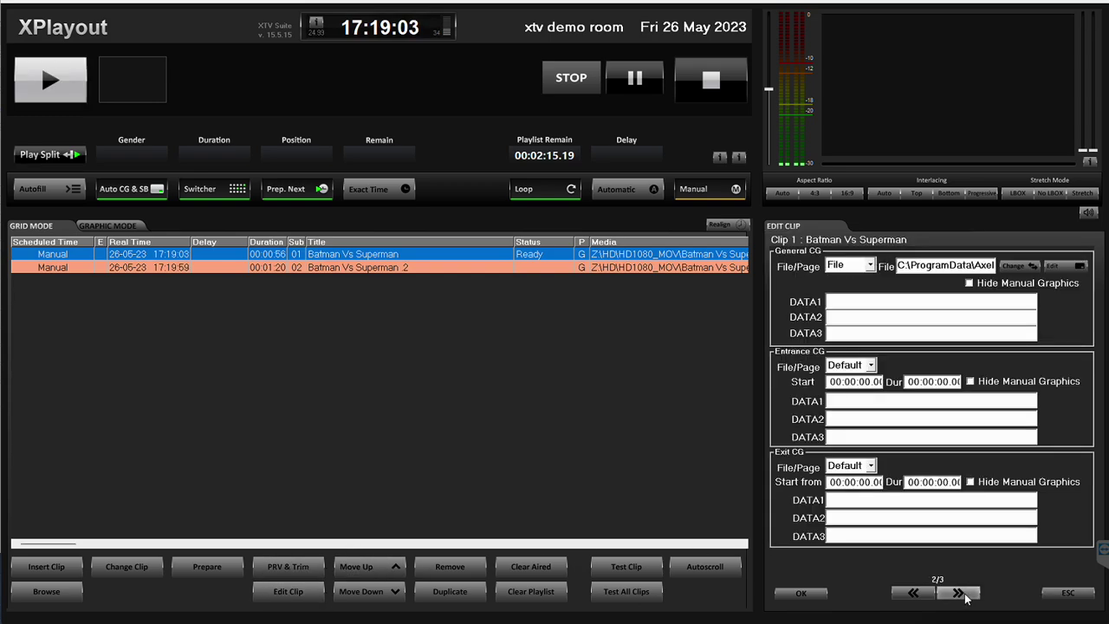
{"action": "double_click", "coordinate": [945, 269]}
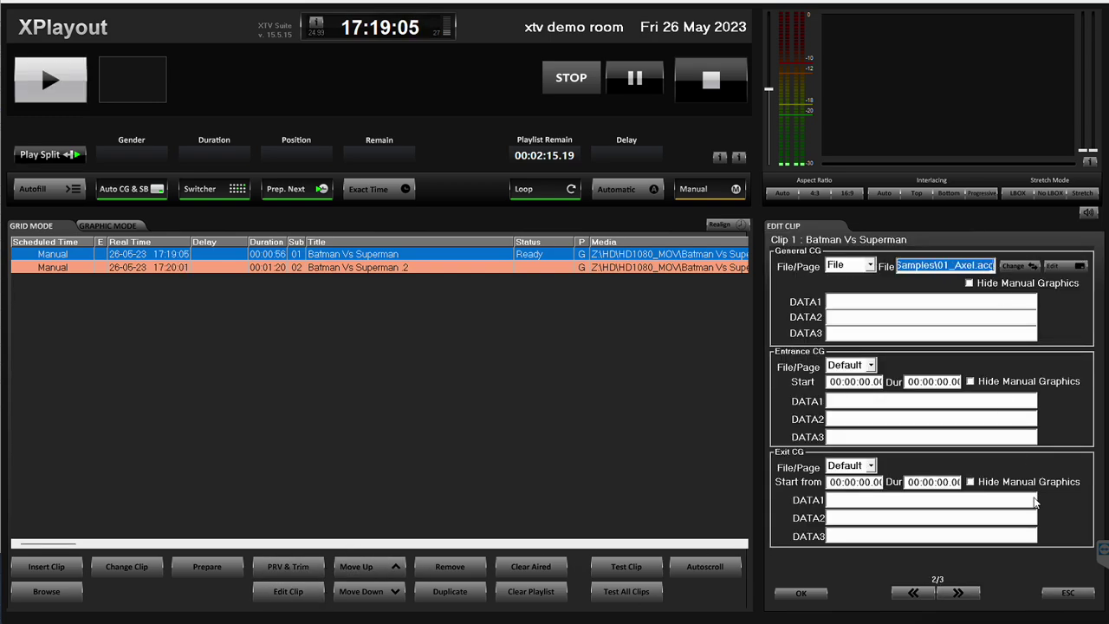
{"action": "left_click", "coordinate": [1065, 593]}
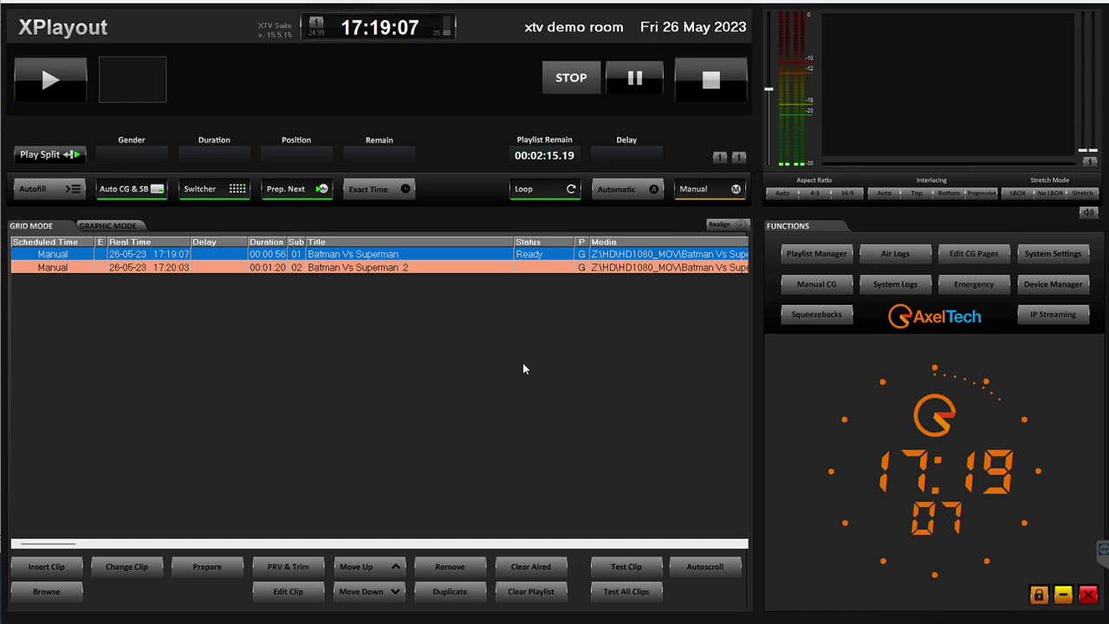
- Play the first Batman Vs Superman subclip on air, followed by the second one, and stop playback
{"action": "left_click", "coordinate": [49, 81]}
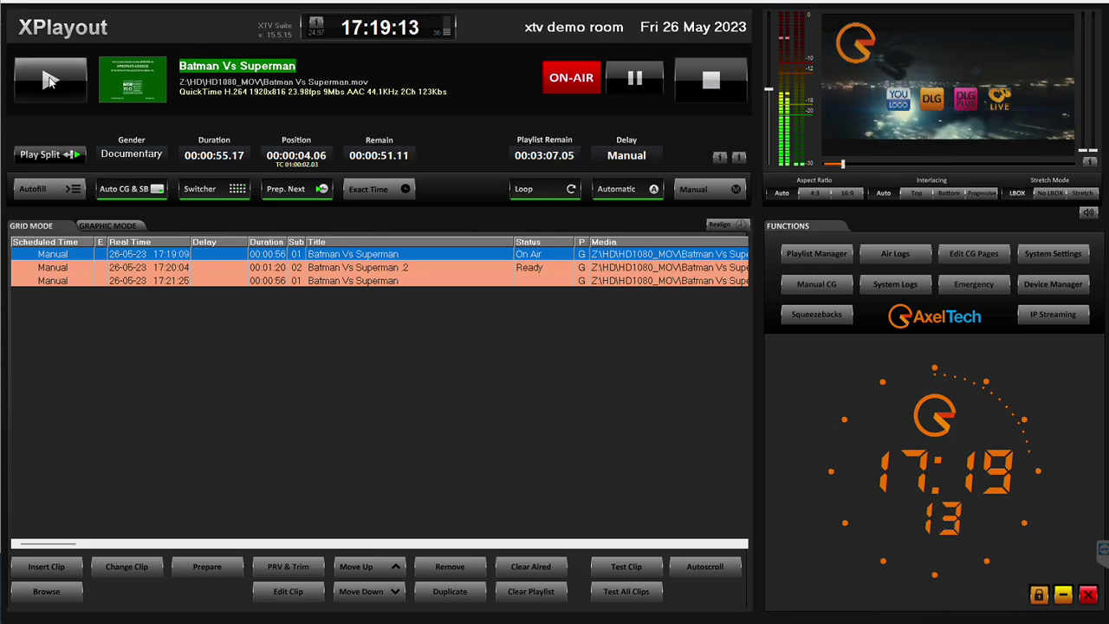
{"action": "left_click", "coordinate": [299, 271]}
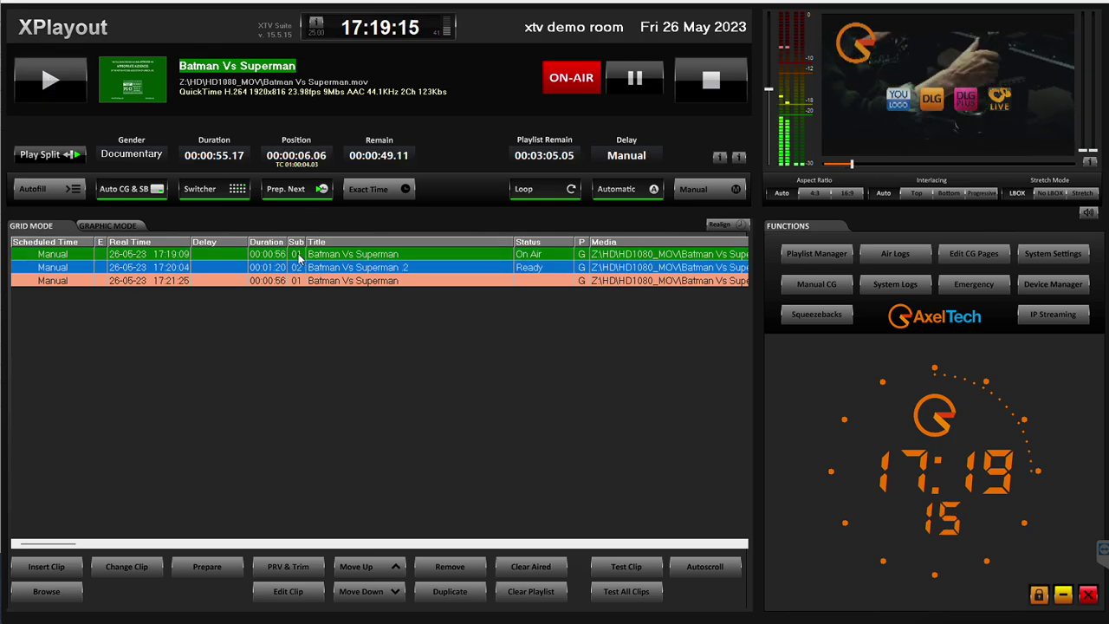
{"action": "left_click", "coordinate": [69, 94]}
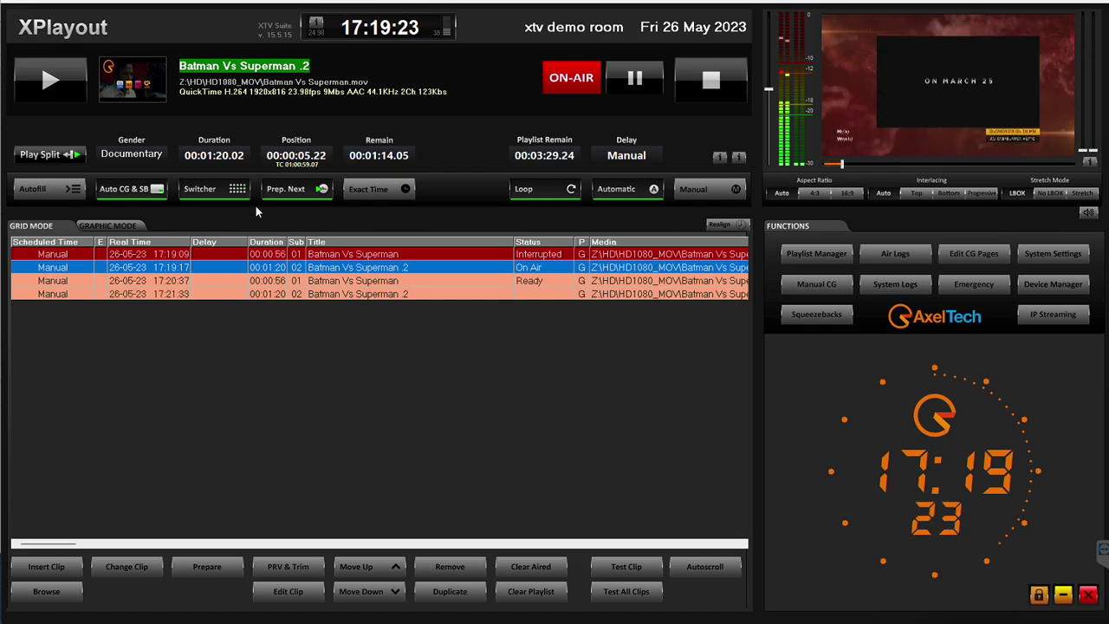
{"action": "left_click", "coordinate": [733, 91]}
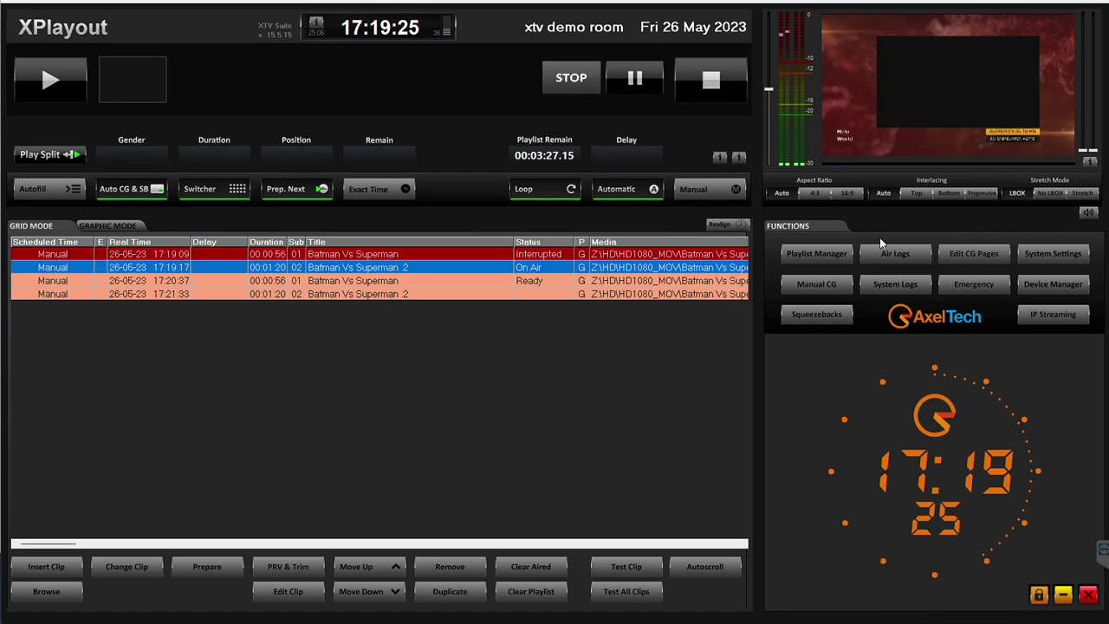
- Return to XTrimmer and start a memo of category CG with the Take Page command on layer MANUAL05
{"action": "left_click", "coordinate": [1063, 594]}
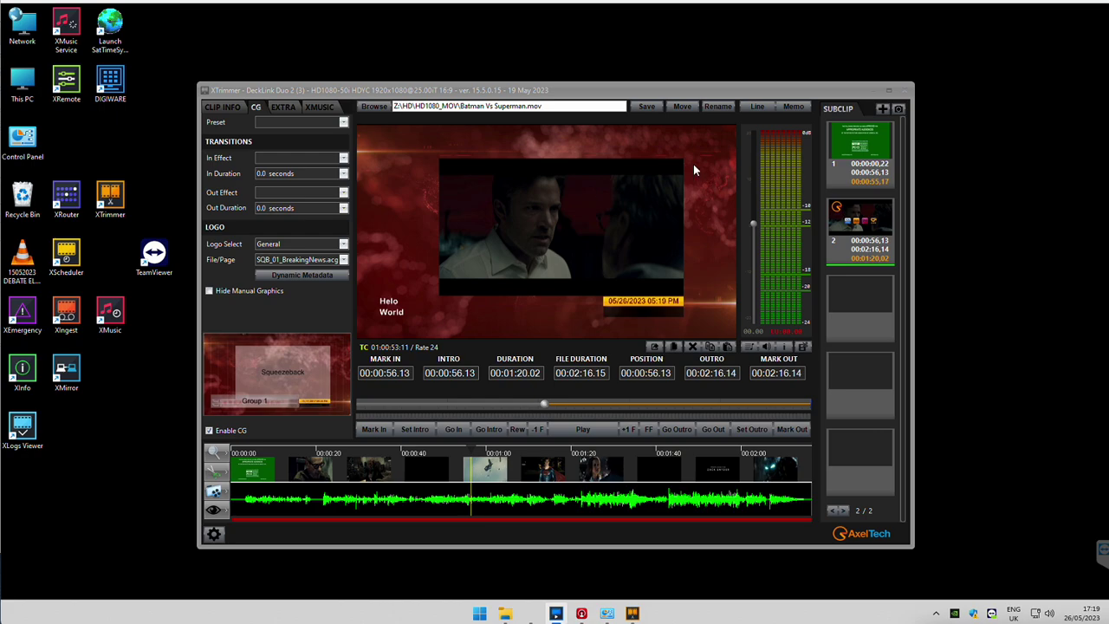
{"action": "left_click", "coordinate": [794, 107]}
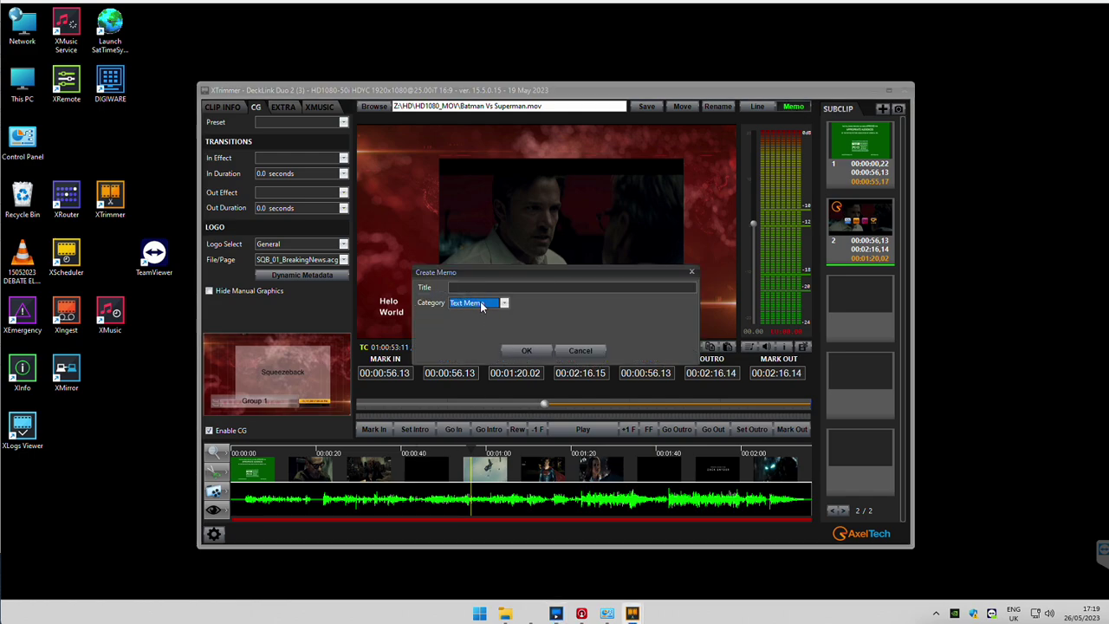
{"action": "left_click", "coordinate": [482, 305]}
{"action": "left_click", "coordinate": [462, 350]}
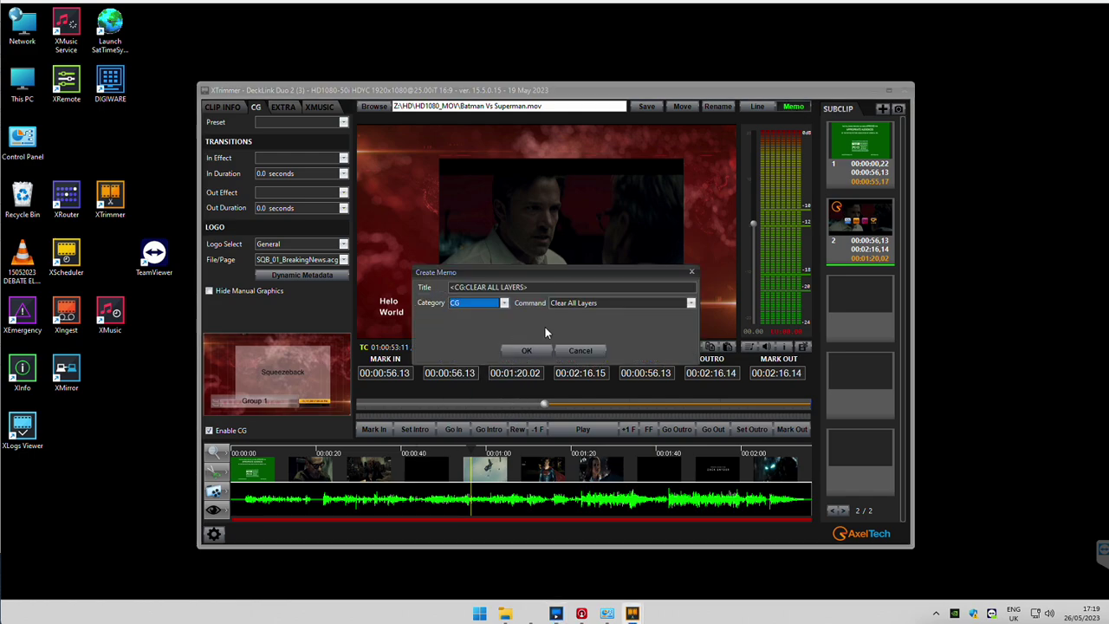
{"action": "left_click", "coordinate": [617, 305]}
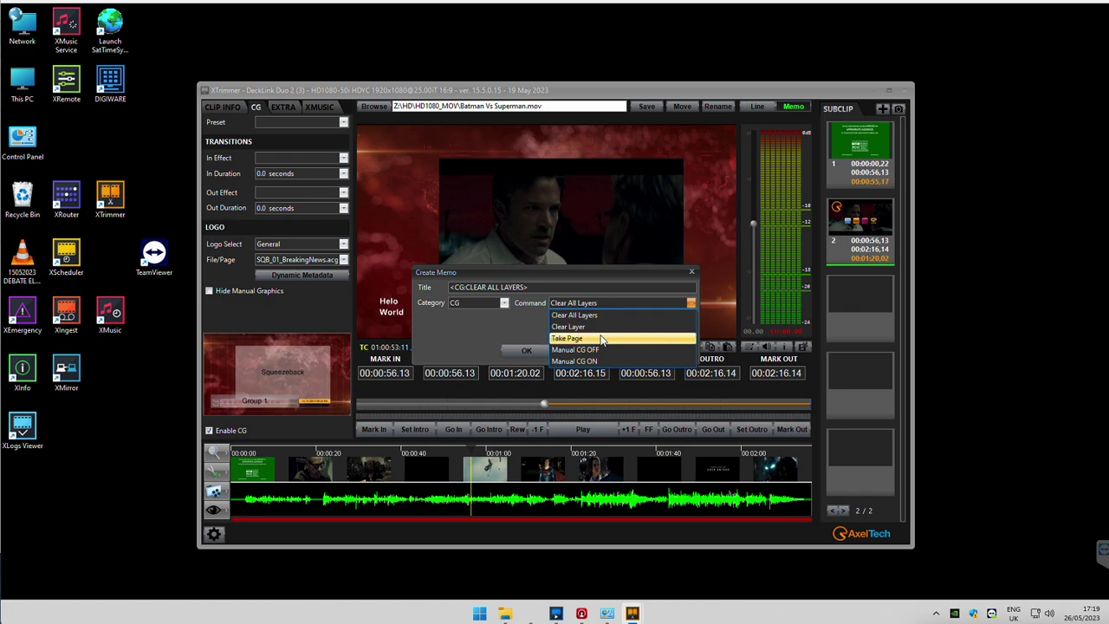
{"action": "left_click", "coordinate": [601, 337]}
{"action": "left_click", "coordinate": [504, 319]}
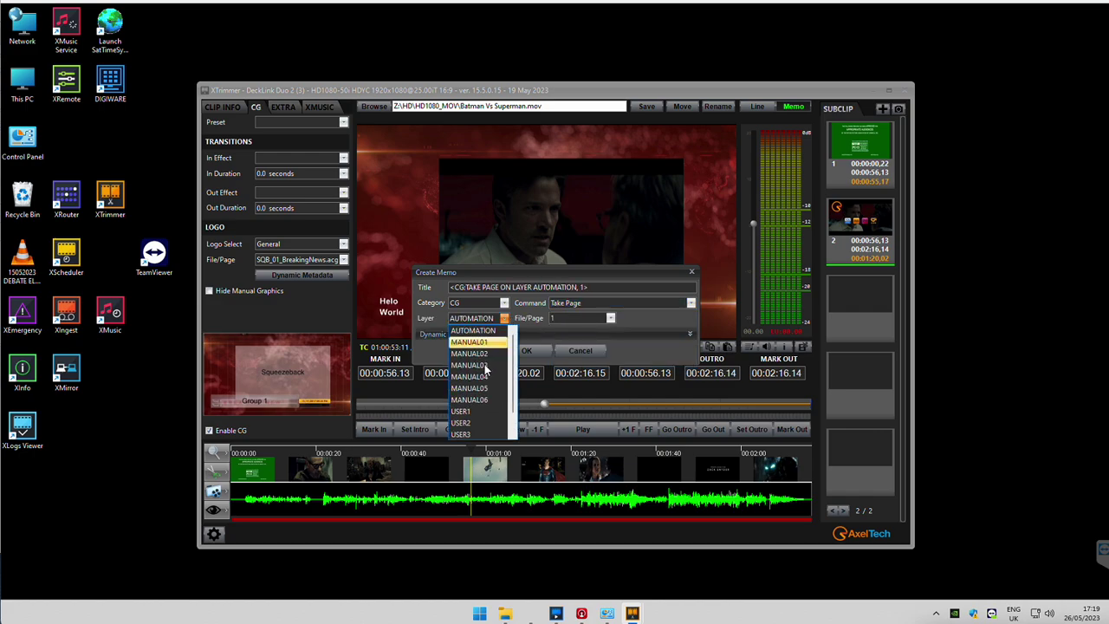
{"action": "left_click", "coordinate": [481, 391]}
- Assign the 07_Stocks file from the Samples folder as the page of the MANUAL05 memo
{"action": "left_click", "coordinate": [610, 318]}
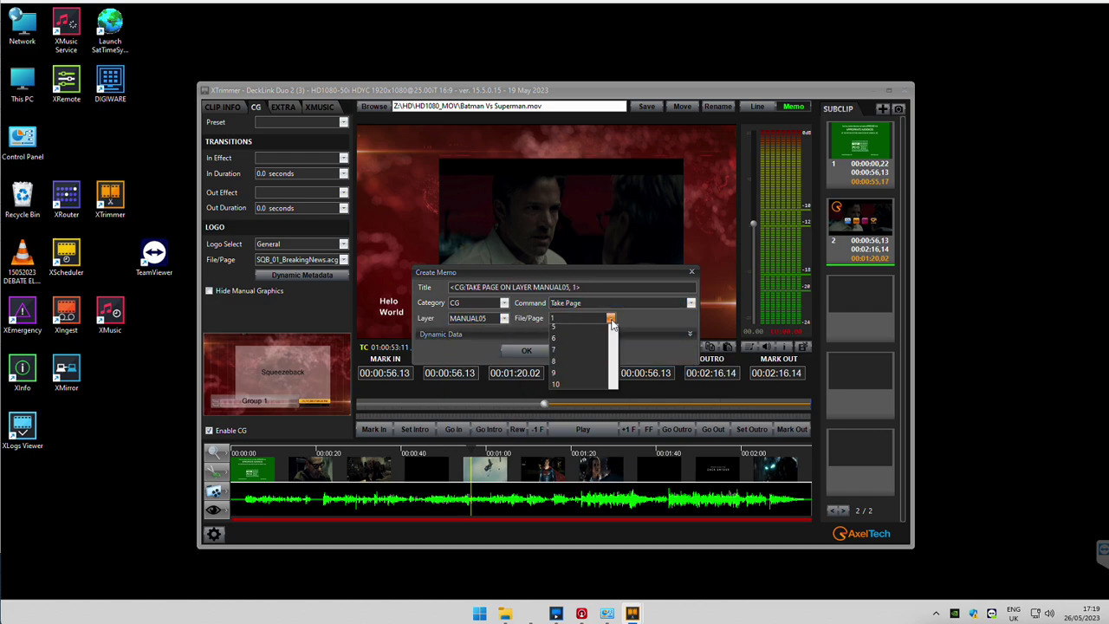
{"action": "left_click", "coordinate": [611, 318]}
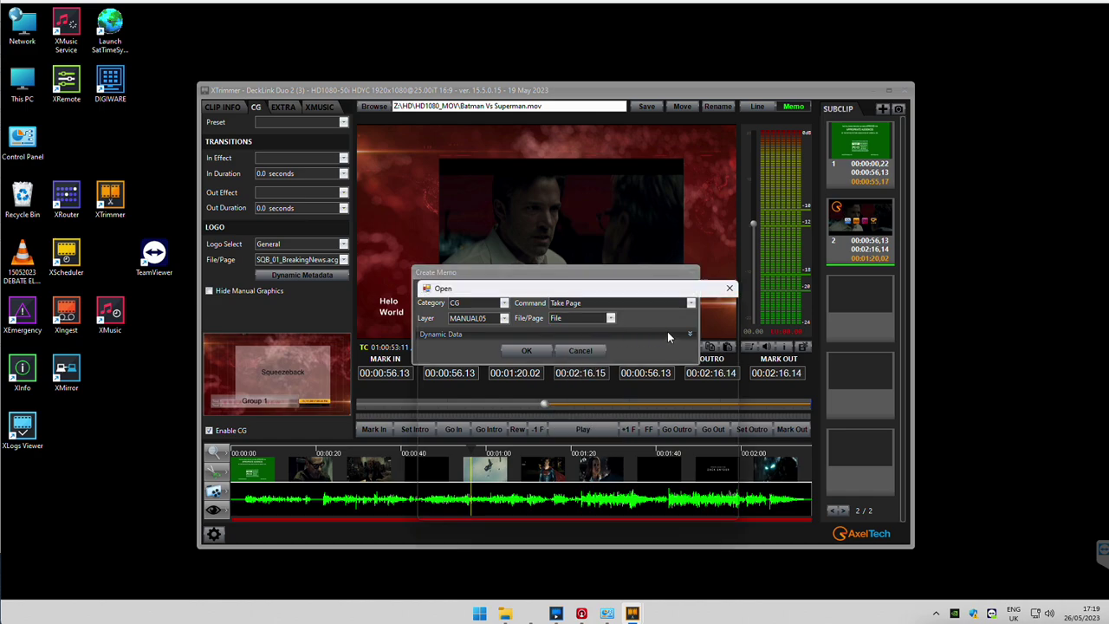
{"action": "scroll", "coordinate": [730, 346], "scroll_direction": "down", "scroll_amount": 5}
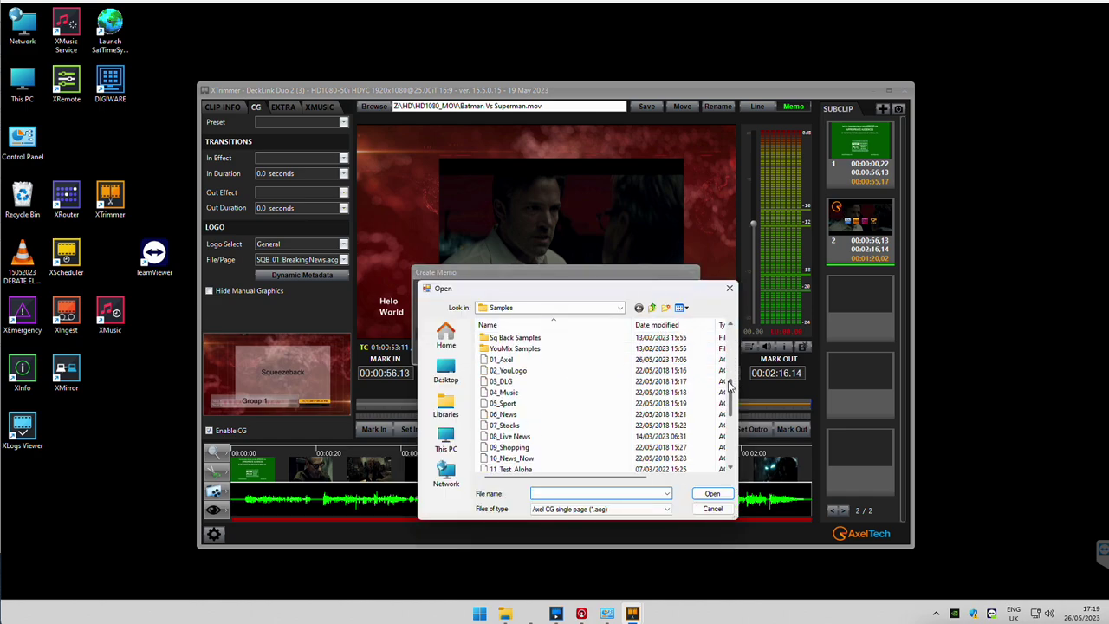
{"action": "left_click", "coordinate": [530, 425]}
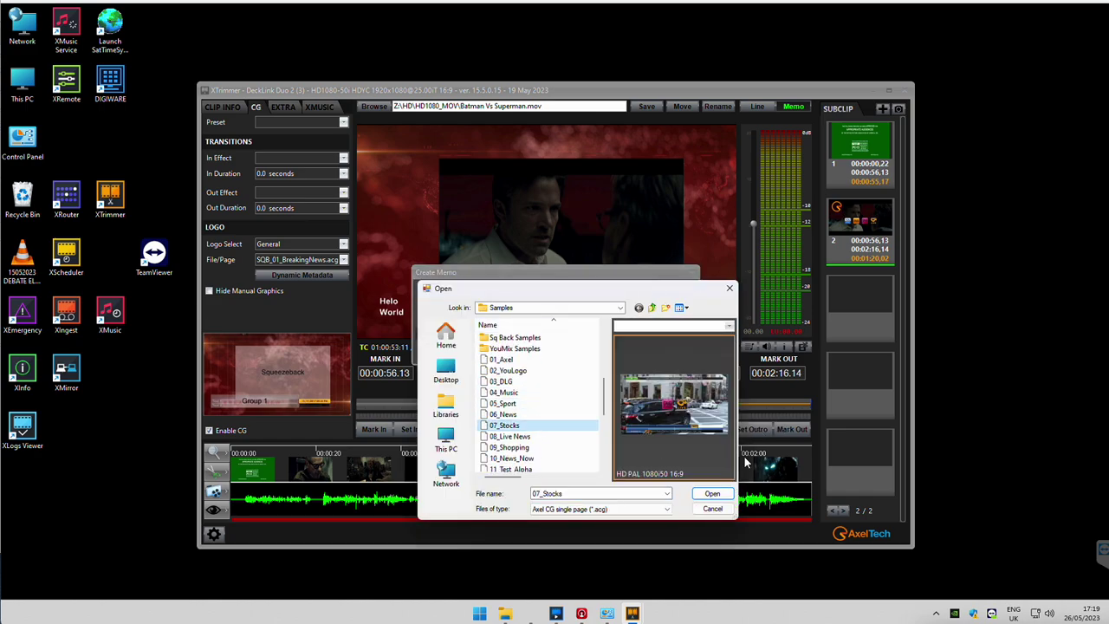
{"action": "left_click", "coordinate": [722, 498]}
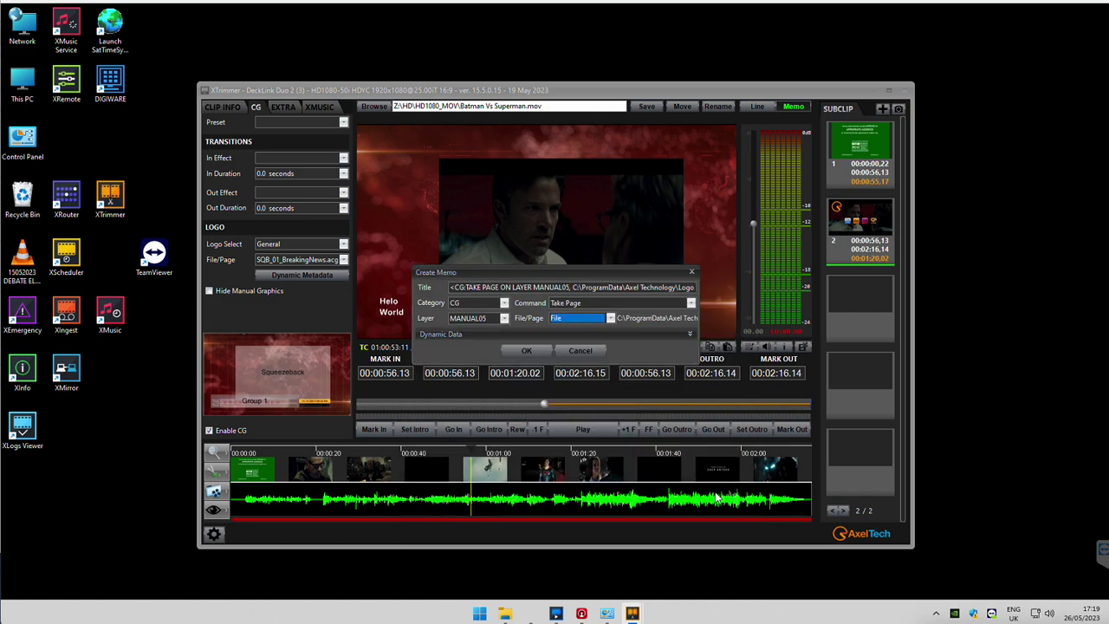
- Confirm the memo and save it as "Layer 5 Stocks" in the Memo folder on the Z: drive
{"action": "left_click", "coordinate": [526, 351]}
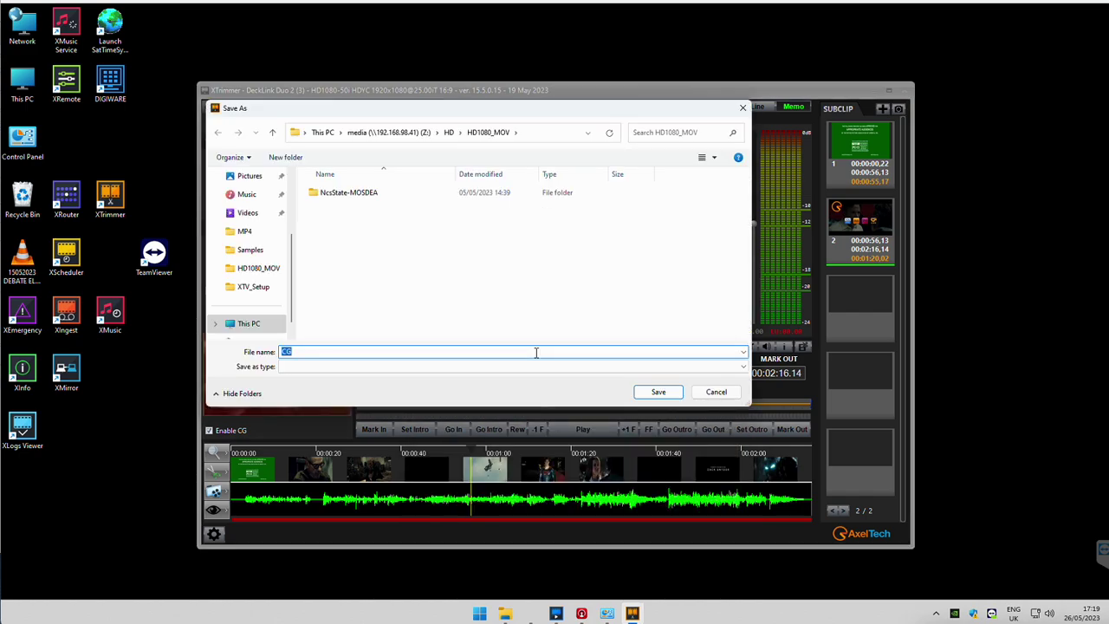
{"action": "left_click", "coordinate": [410, 135]}
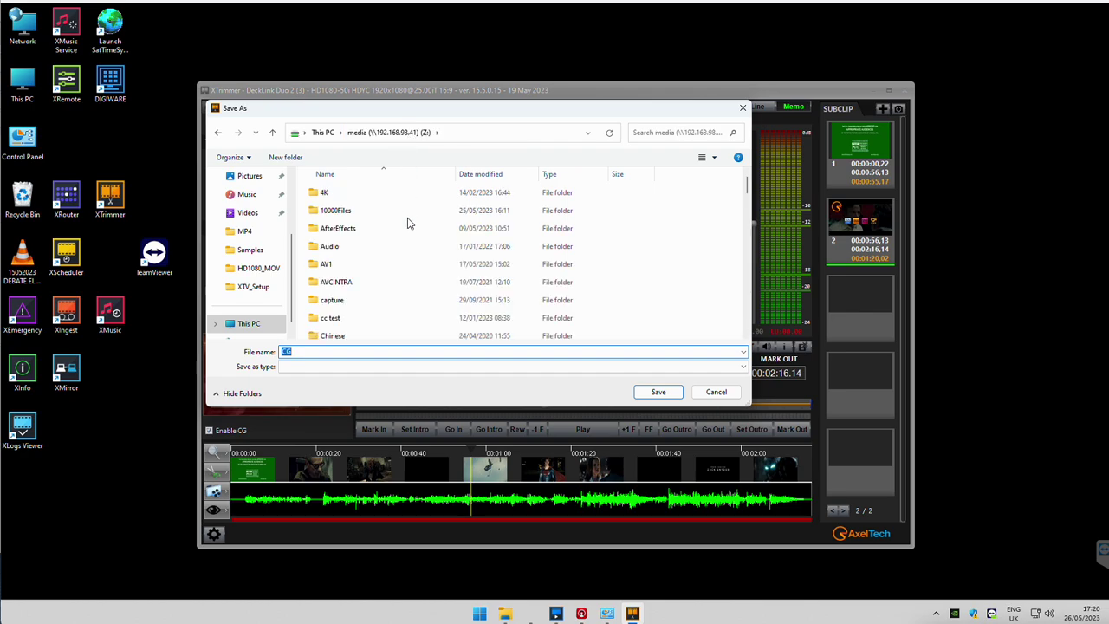
{"action": "scroll", "coordinate": [394, 232], "scroll_direction": "down", "scroll_amount": 3}
{"action": "left_click", "coordinate": [394, 230]}
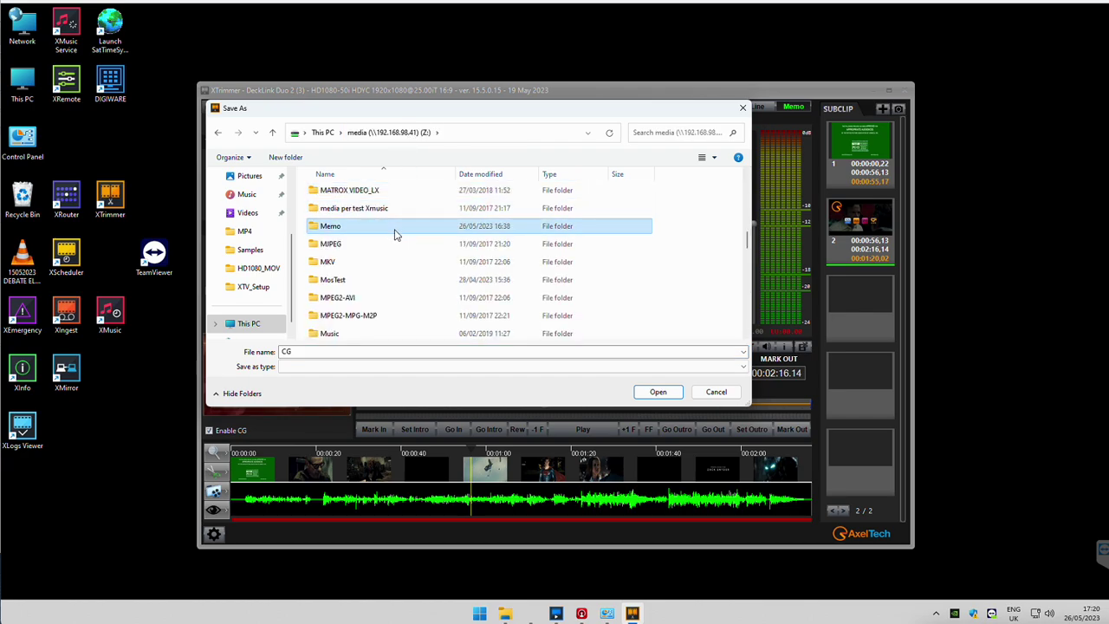
{"action": "double_click", "coordinate": [394, 230]}
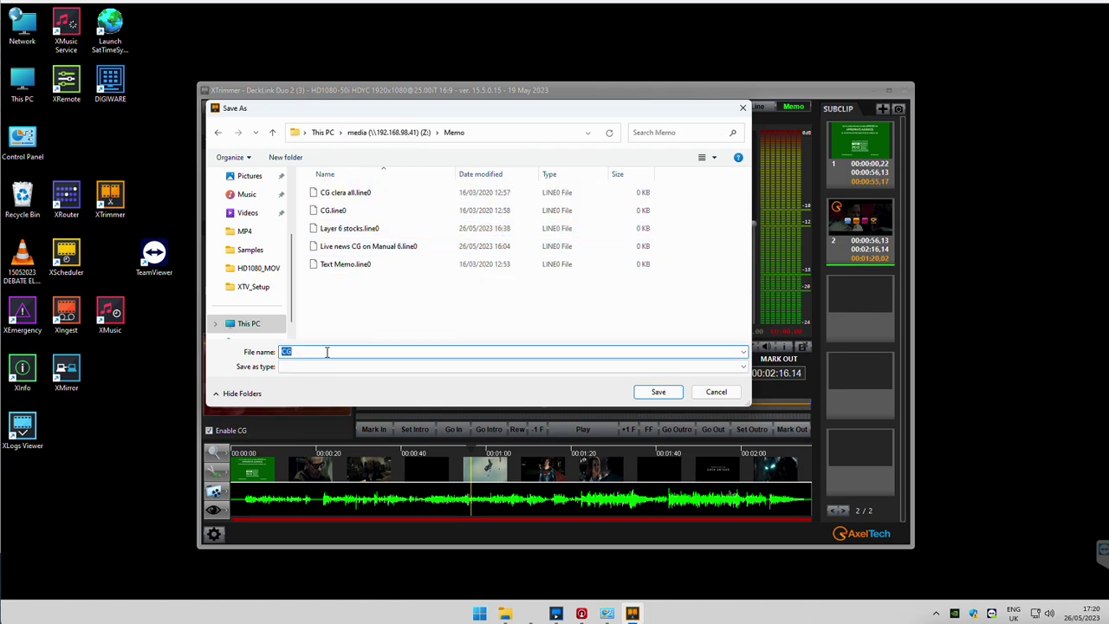
{"action": "type", "text": "Layer 5 Stocks"}
{"action": "left_click", "coordinate": [659, 391]}
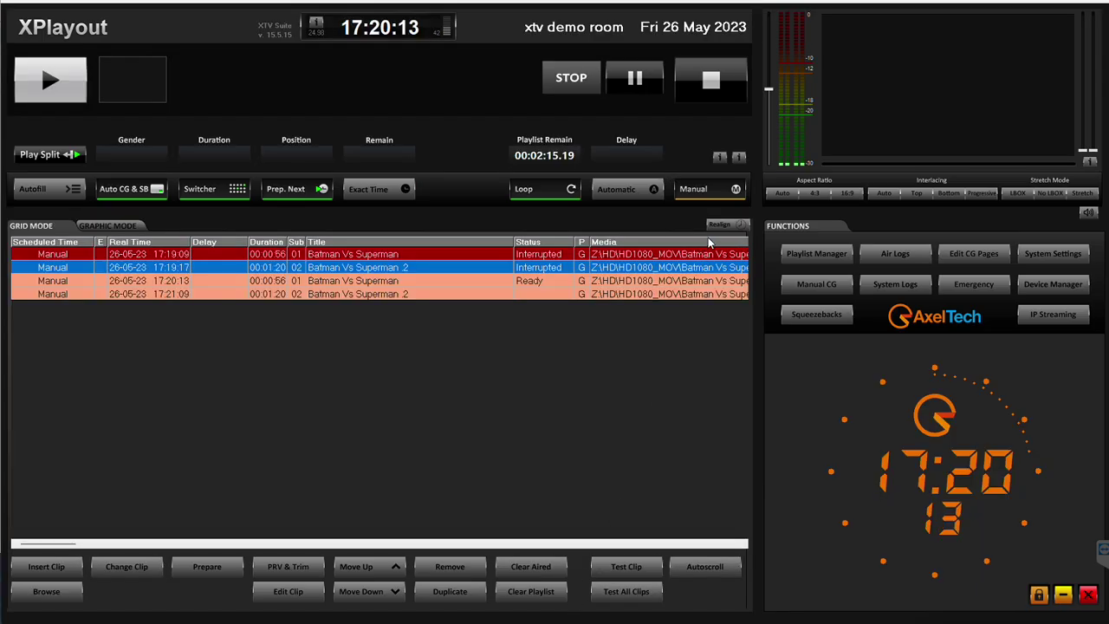
- In XPlayout, replace the playlist with the HD1080_MOV clips from Deadpool through Robin Hood and start playback
{"action": "left_click", "coordinate": [532, 590]}
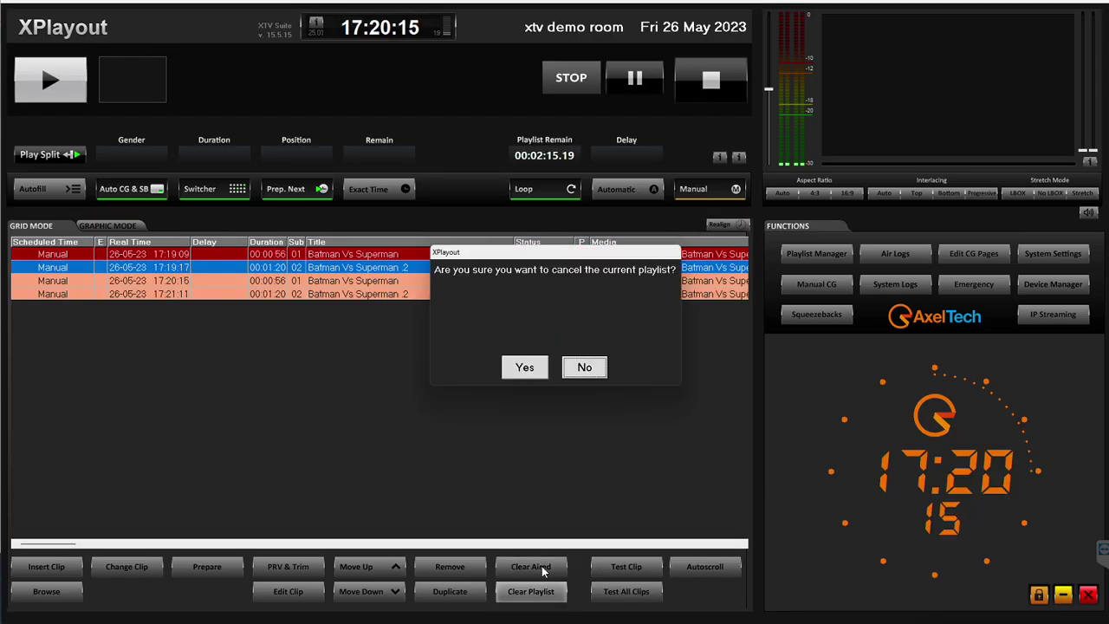
{"action": "left_click", "coordinate": [528, 373]}
{"action": "left_click", "coordinate": [46, 593]}
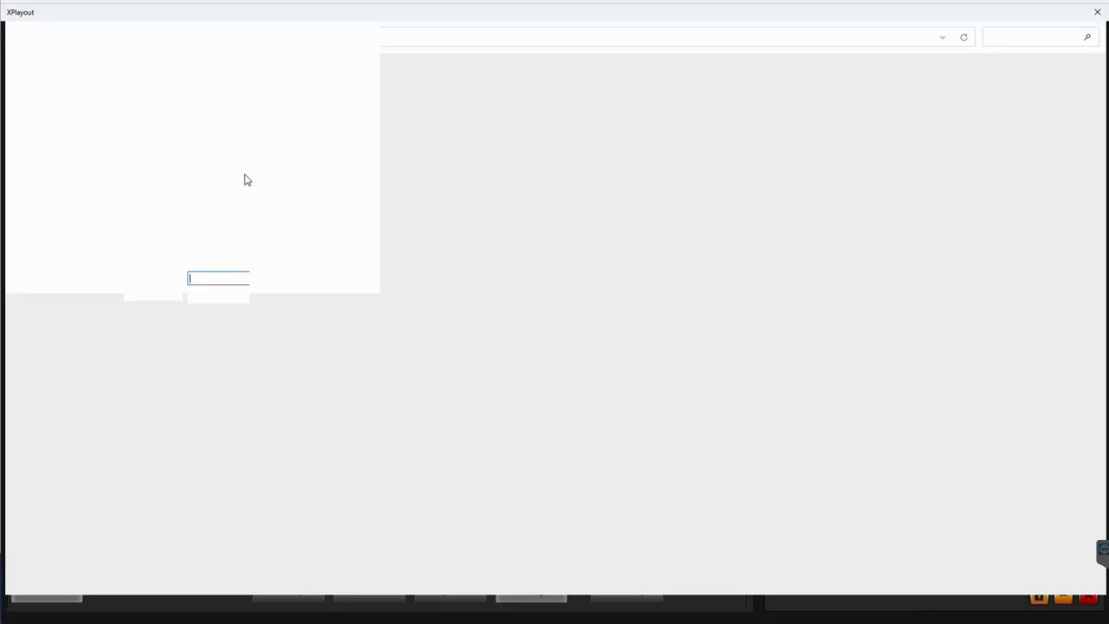
{"action": "left_click", "coordinate": [186, 187]}
{"action": "left_click", "coordinate": [143, 292], "text": "shift"}
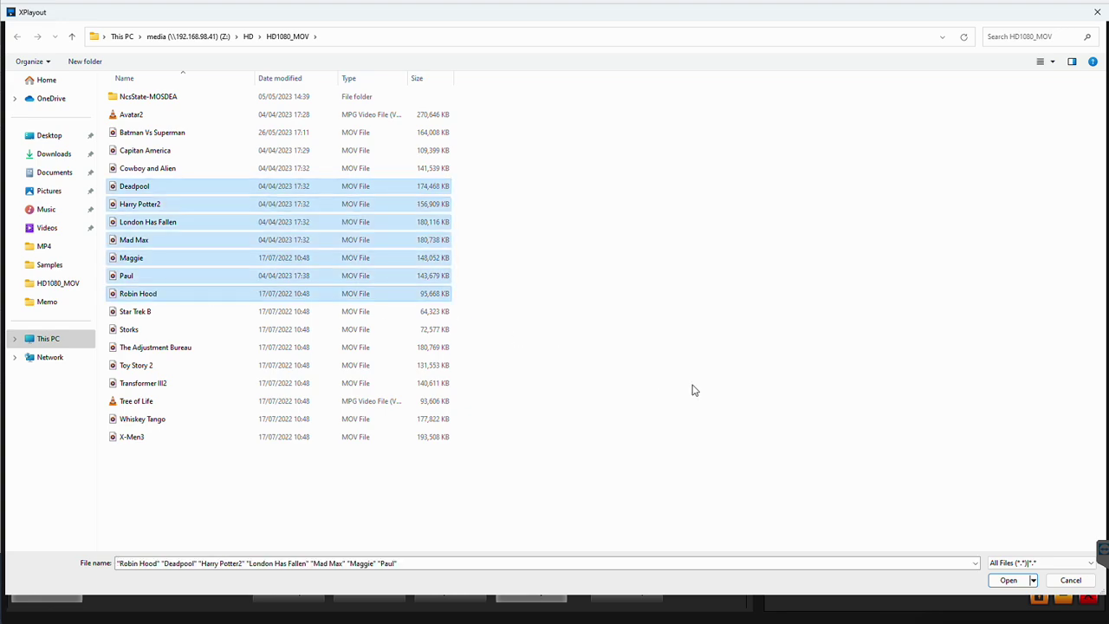
{"action": "left_click", "coordinate": [1008, 579]}
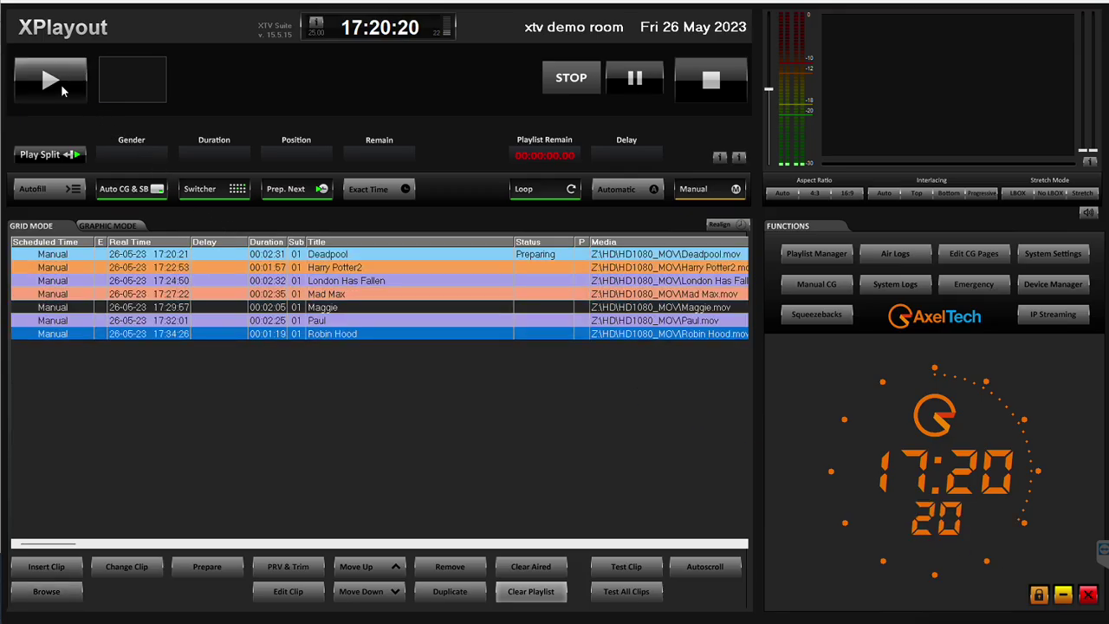
{"action": "left_click", "coordinate": [61, 84]}
- Insert the Layer 5 Stocks memo from the Z: drive's Memo folder into the playlist before the Maggie clip
{"action": "left_click", "coordinate": [411, 310]}
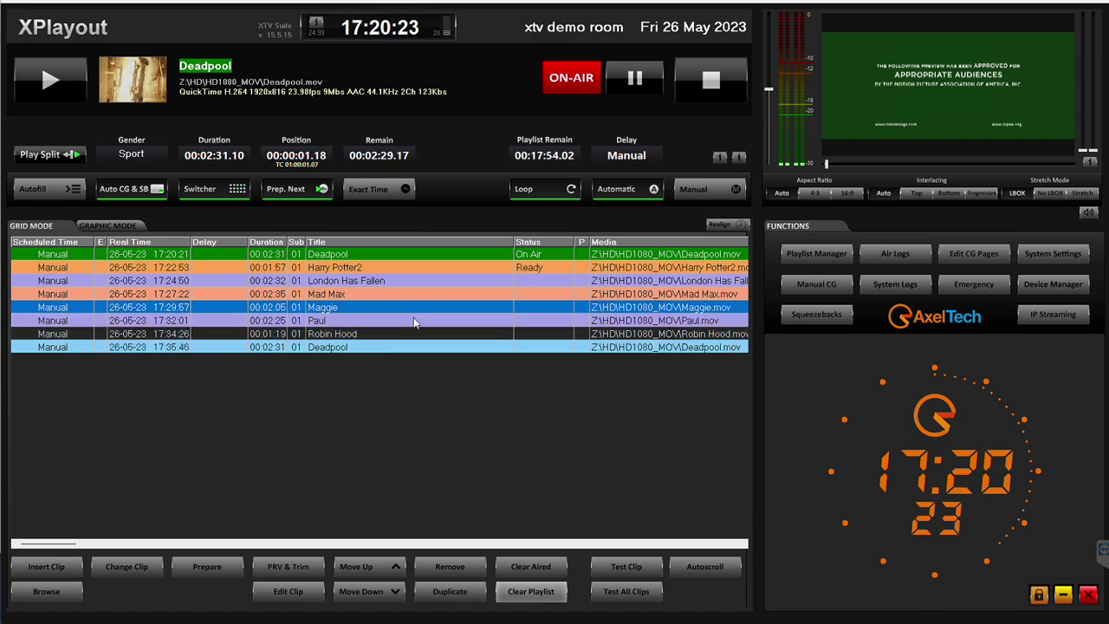
{"action": "left_click", "coordinate": [46, 592]}
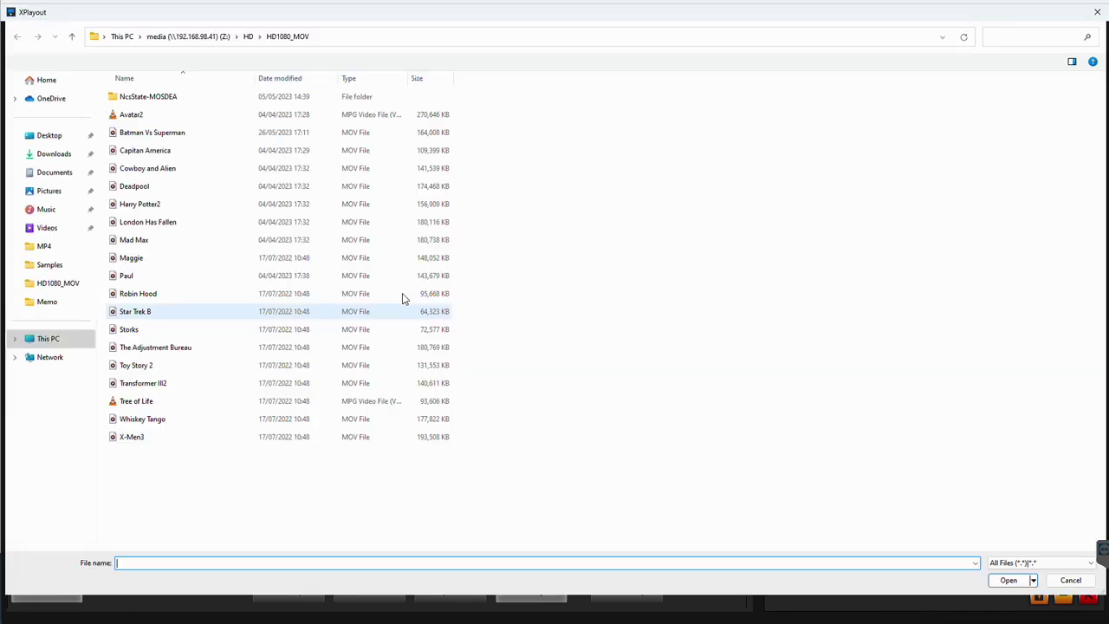
{"action": "left_click", "coordinate": [217, 37]}
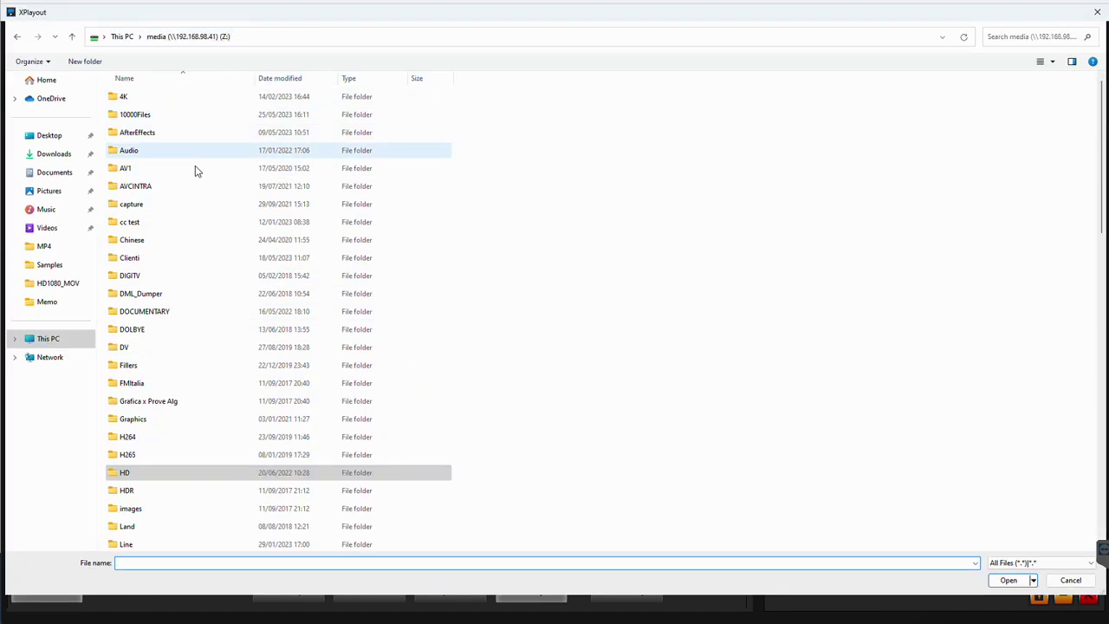
{"action": "left_click", "coordinate": [144, 437]}
{"action": "type", "text": "memo"}
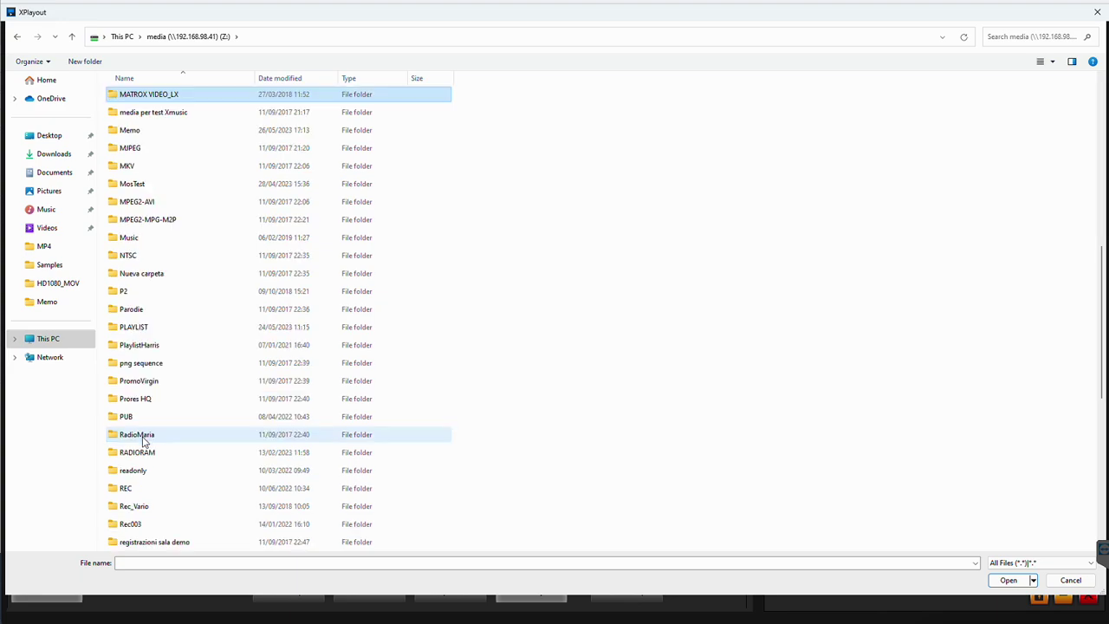
{"action": "double_click", "coordinate": [148, 131]}
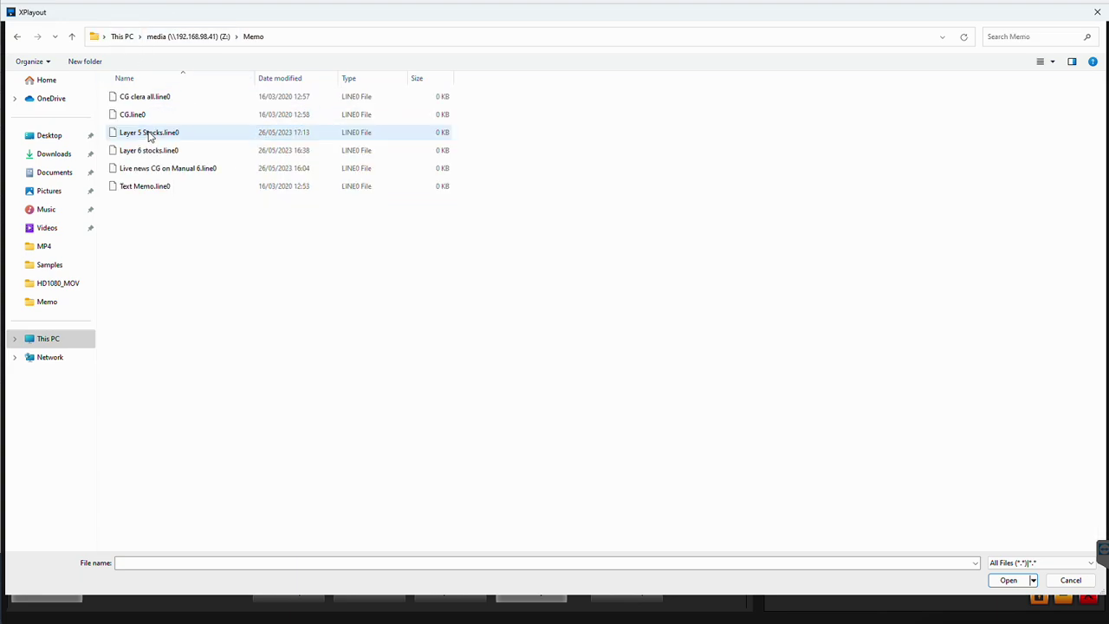
{"action": "double_click", "coordinate": [162, 134]}
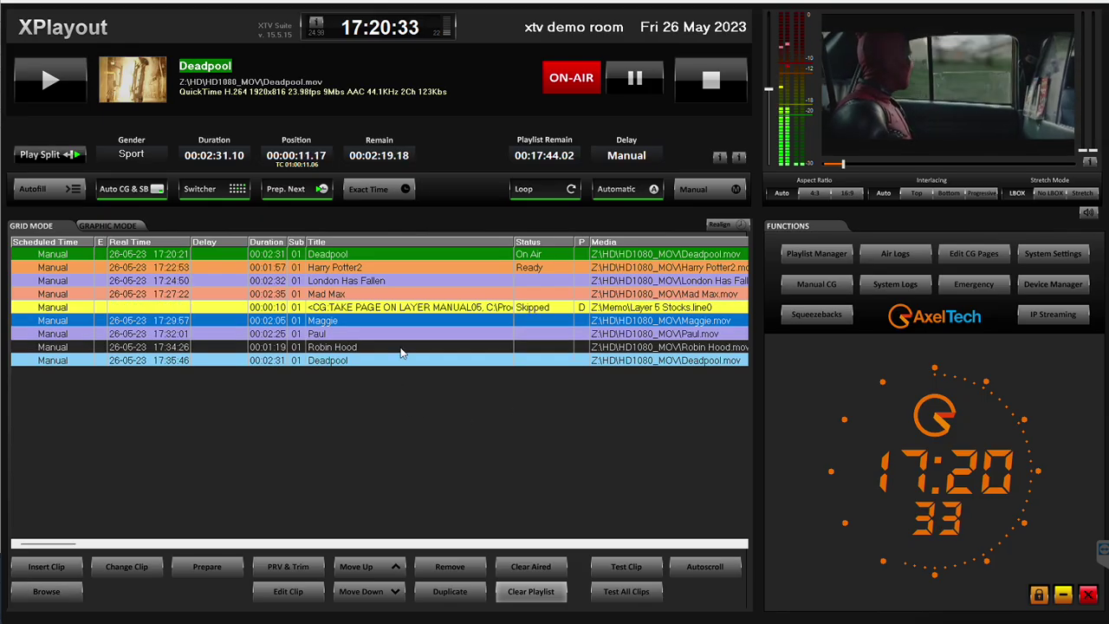
- Put Mad Max on air and advance playback past the stocks memo to the Maggie clip
{"action": "double_click", "coordinate": [407, 292]}
{"action": "left_click", "coordinate": [485, 371]}
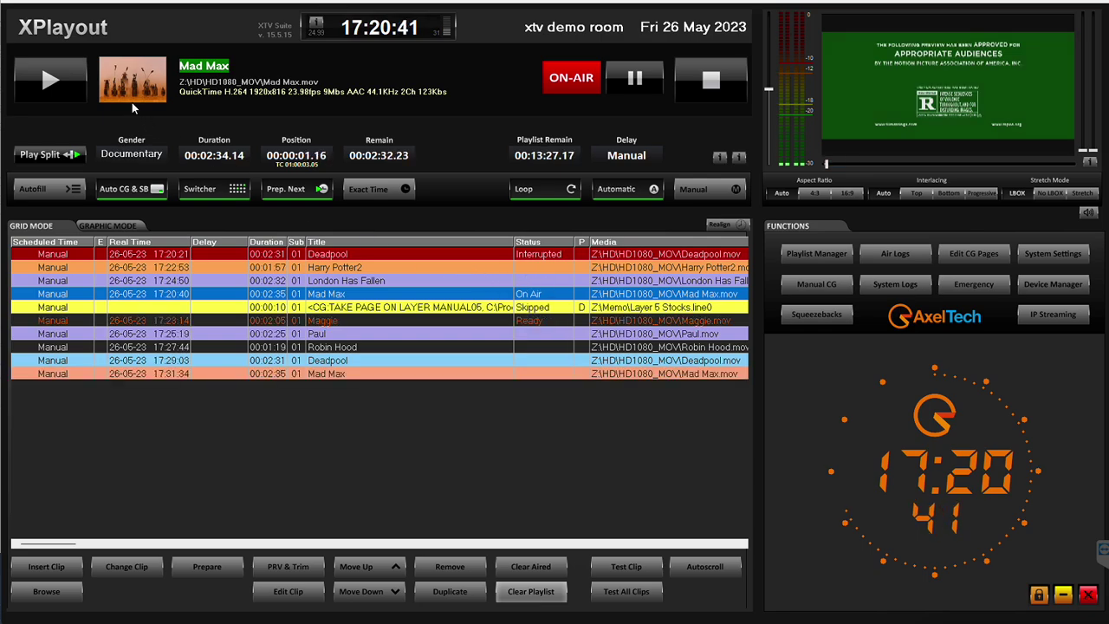
{"action": "left_click", "coordinate": [50, 83]}
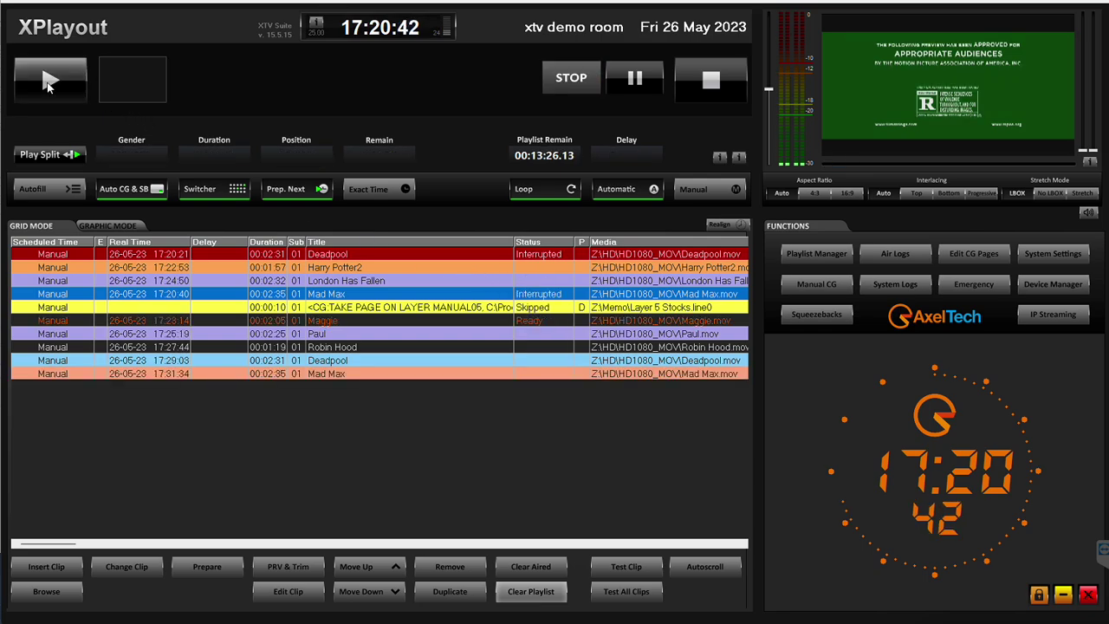
{"action": "left_click", "coordinate": [49, 83]}
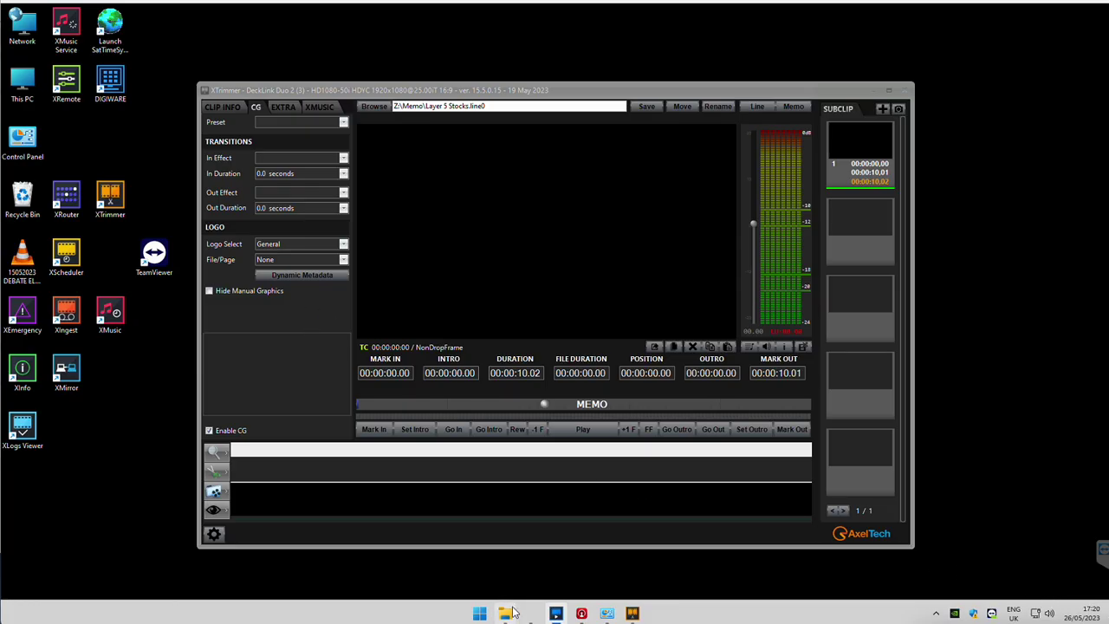
- Switch to XTrimmer and set up a CG memo with the Clear Layer command on layer MANUAL05
{"action": "left_click", "coordinate": [509, 612]}
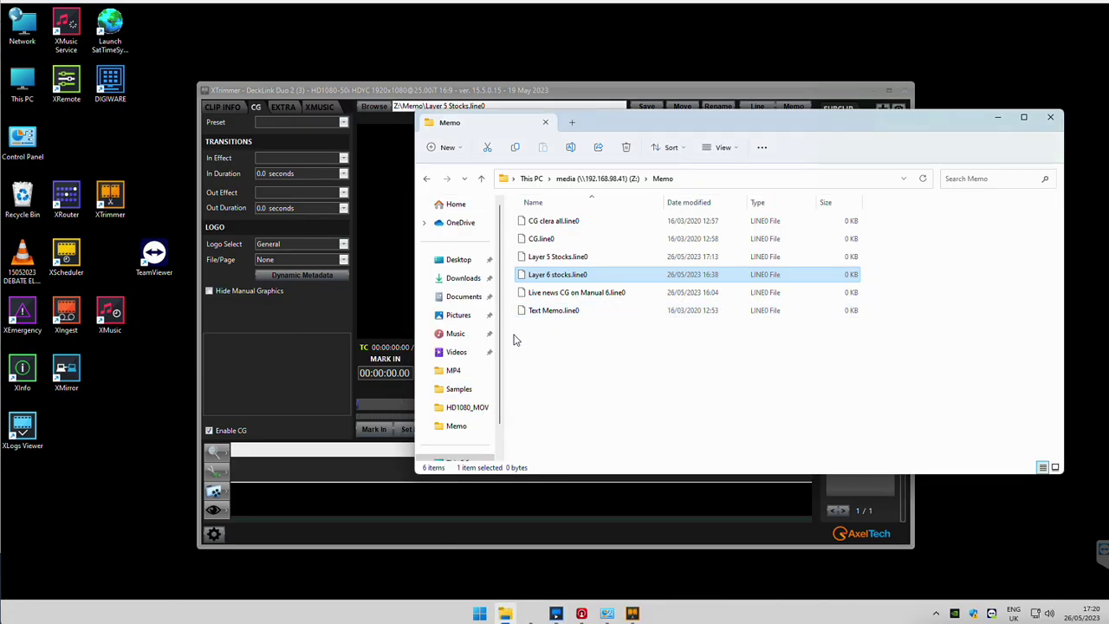
{"action": "left_click", "coordinate": [389, 257]}
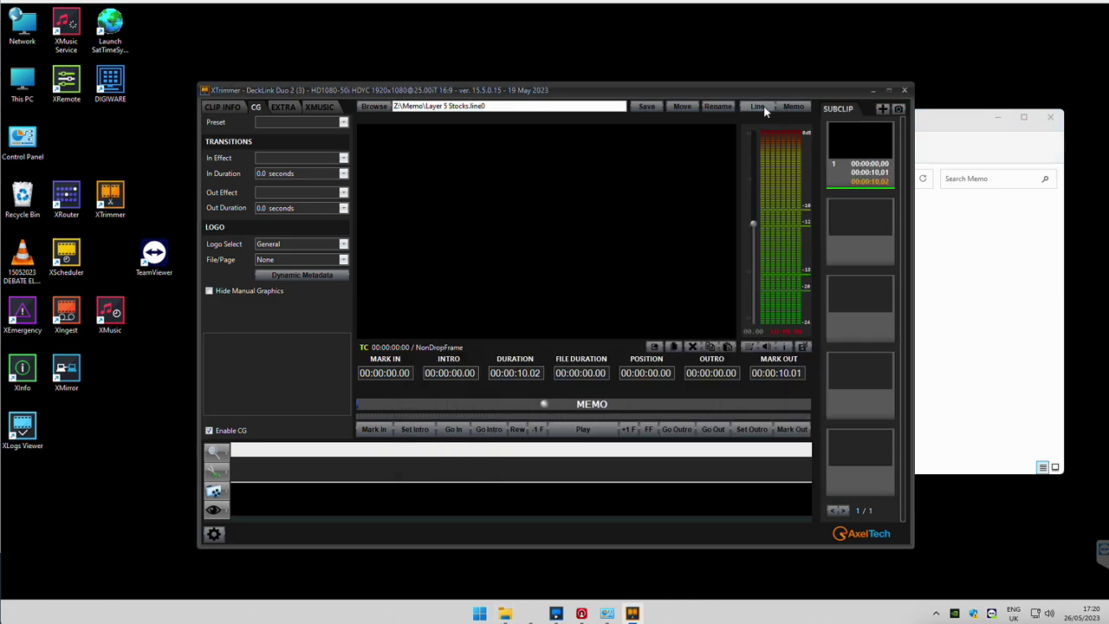
{"action": "left_click", "coordinate": [789, 106]}
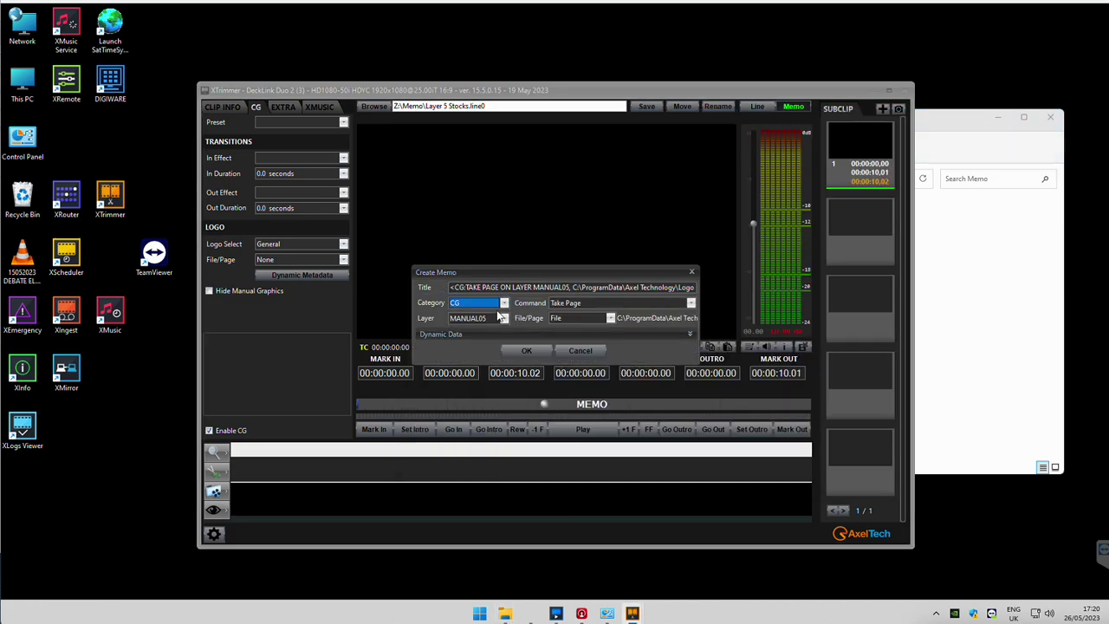
{"action": "left_click", "coordinate": [503, 318]}
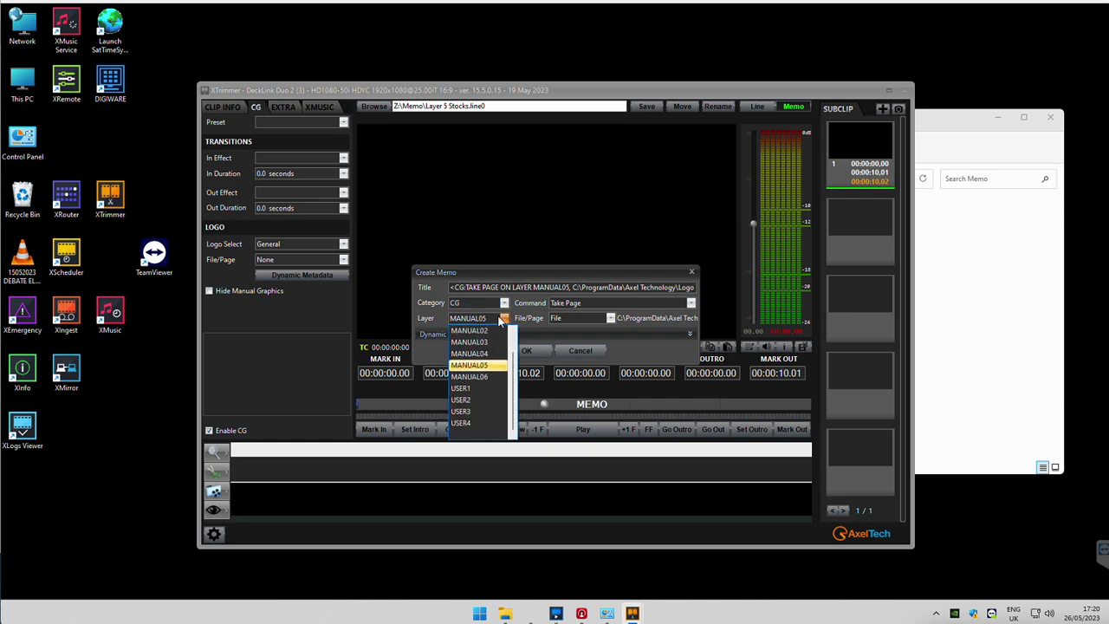
{"action": "left_click", "coordinate": [516, 312]}
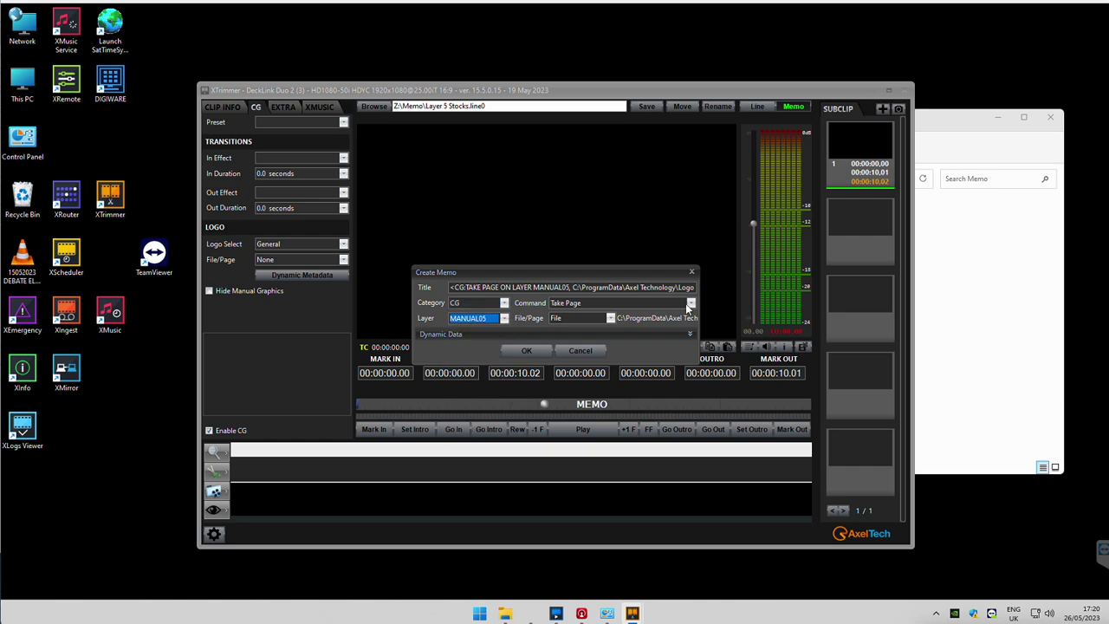
{"action": "left_click", "coordinate": [688, 304]}
{"action": "left_click", "coordinate": [634, 330]}
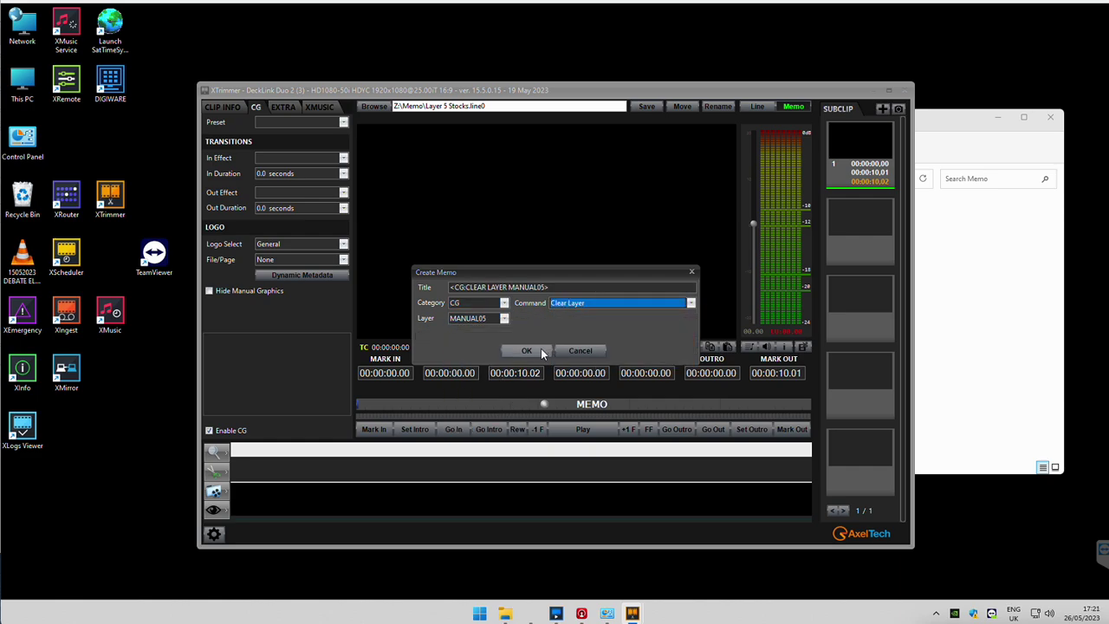
- Confirm the clear memo and save it as "Layer 5 clear" in the Memo folder
{"action": "left_click", "coordinate": [535, 351]}
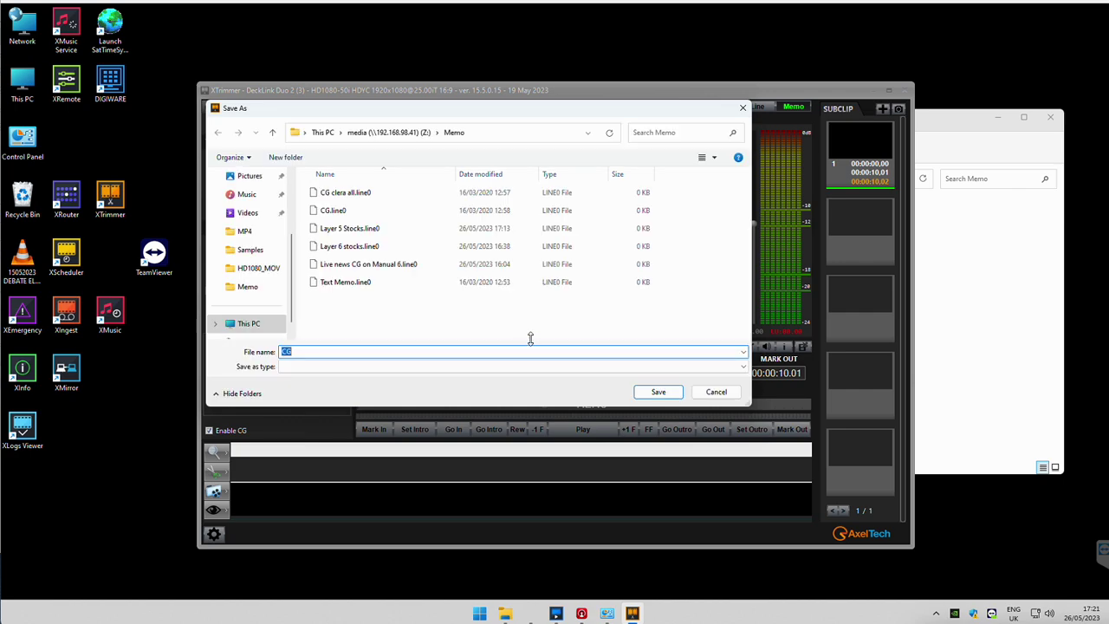
{"action": "type", "text": "La"}
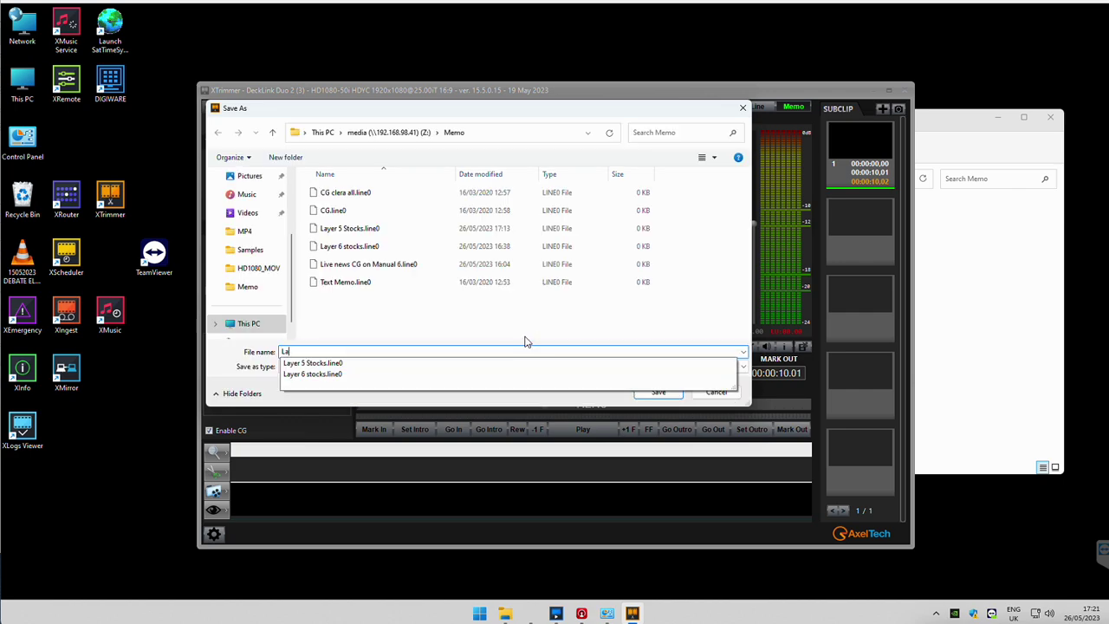
{"action": "type", "text": "yer 5 cle"}
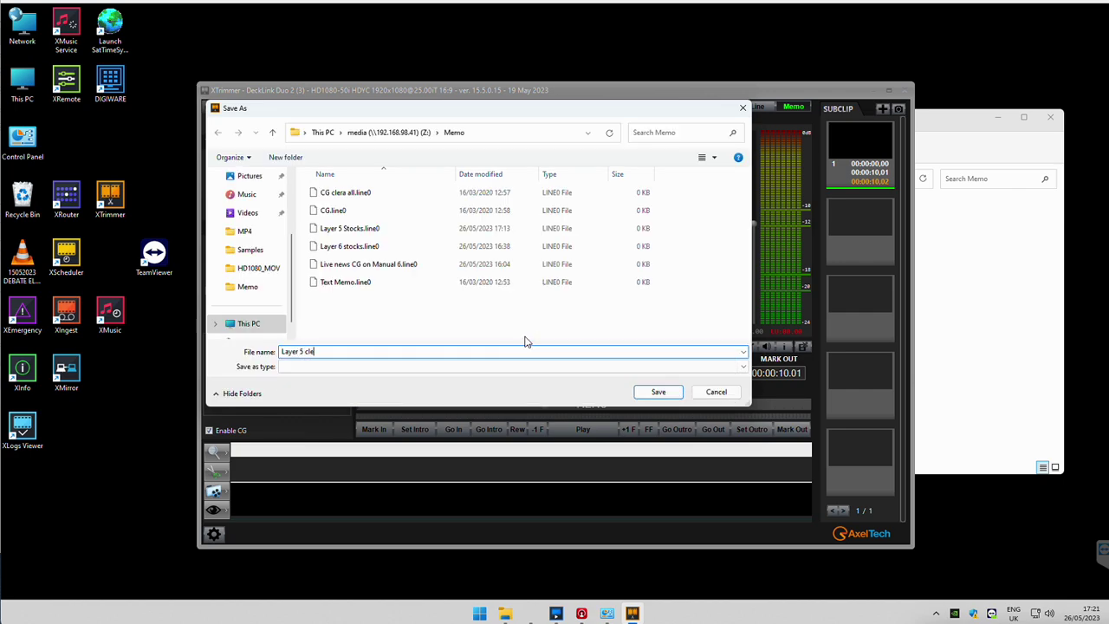
{"action": "type", "text": "ar"}
{"action": "left_click", "coordinate": [659, 391]}
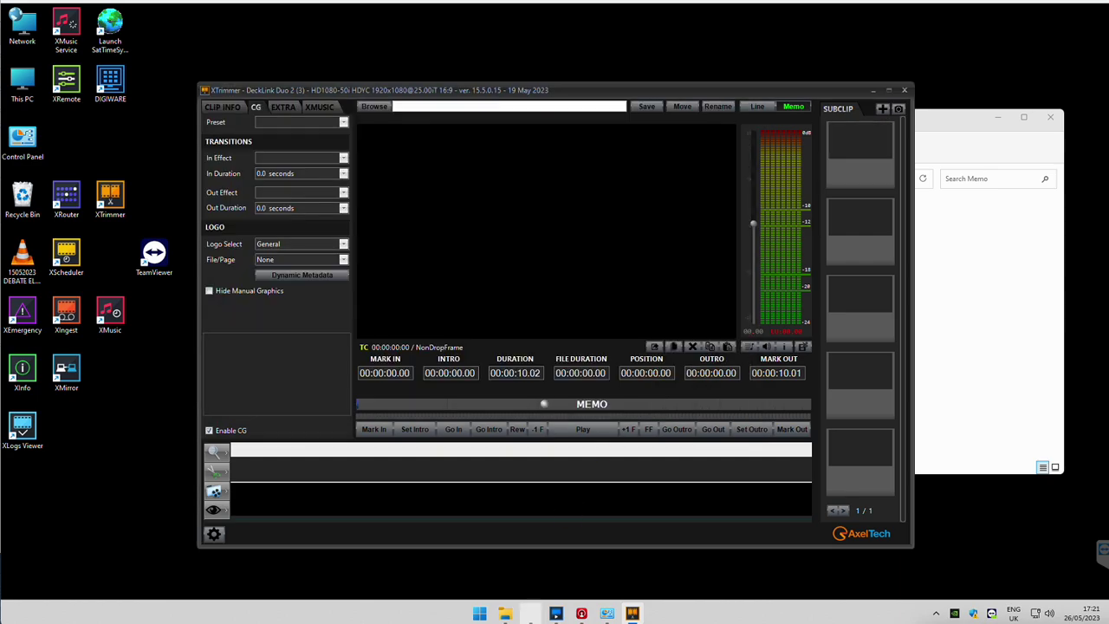
- Return to XPlayout and insert the Layer 5 clear memo before the upcoming Deadpool clip, just after Robin Hood
{"action": "left_click", "coordinate": [556, 613]}
{"action": "left_click", "coordinate": [407, 358]}
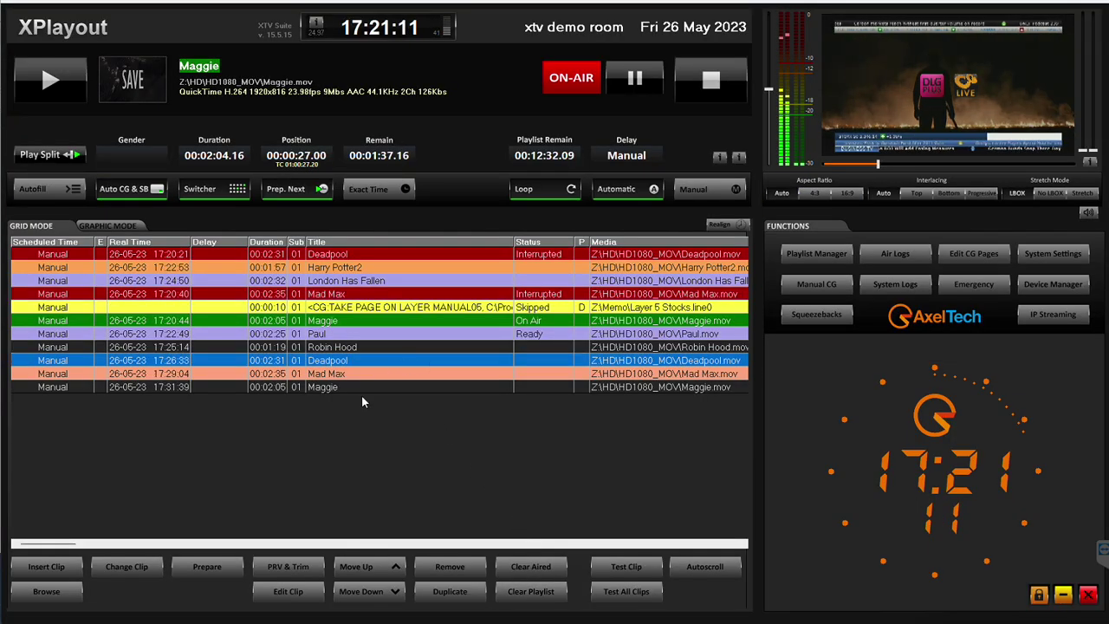
{"action": "left_click", "coordinate": [45, 590]}
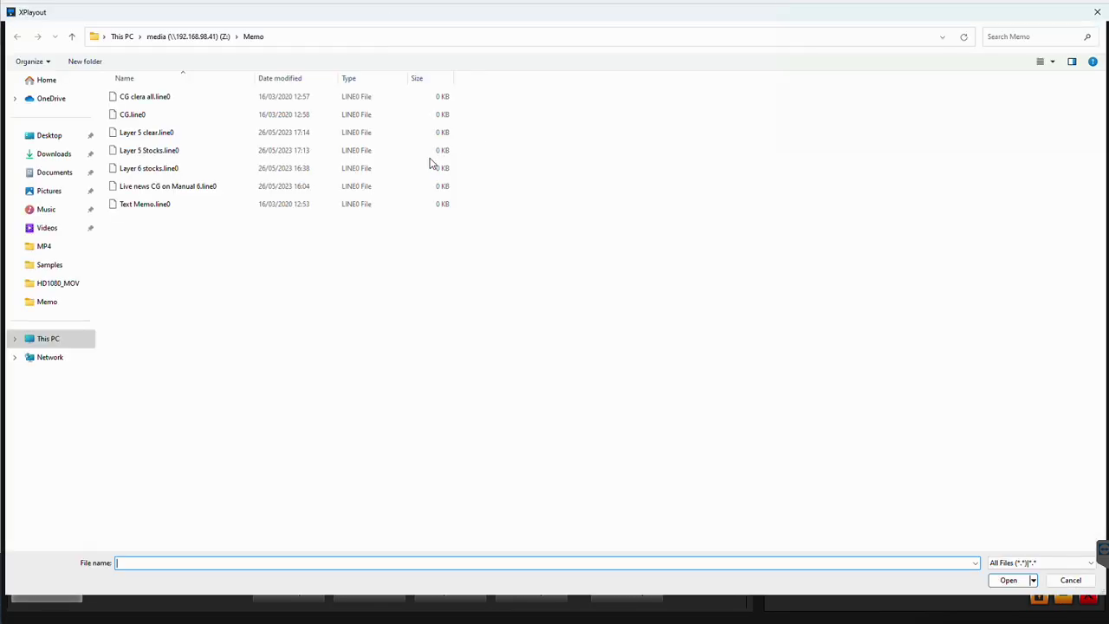
{"action": "double_click", "coordinate": [176, 132]}
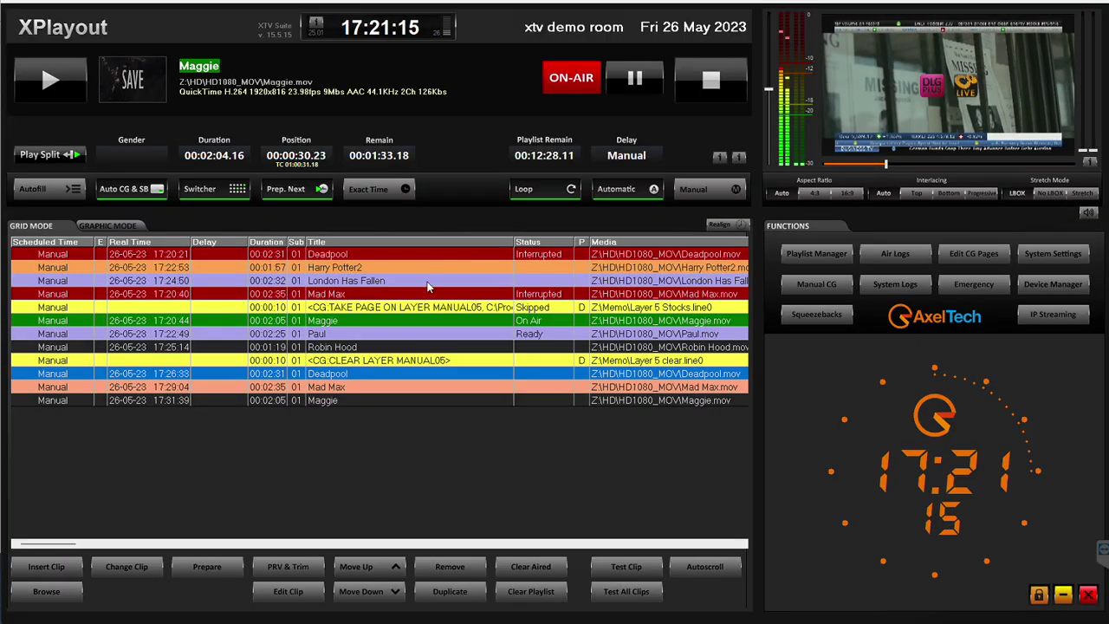
- Advance playback through Paul and Robin Hood, then past the clear memo to the Deadpool clip
{"action": "left_click", "coordinate": [37, 84]}
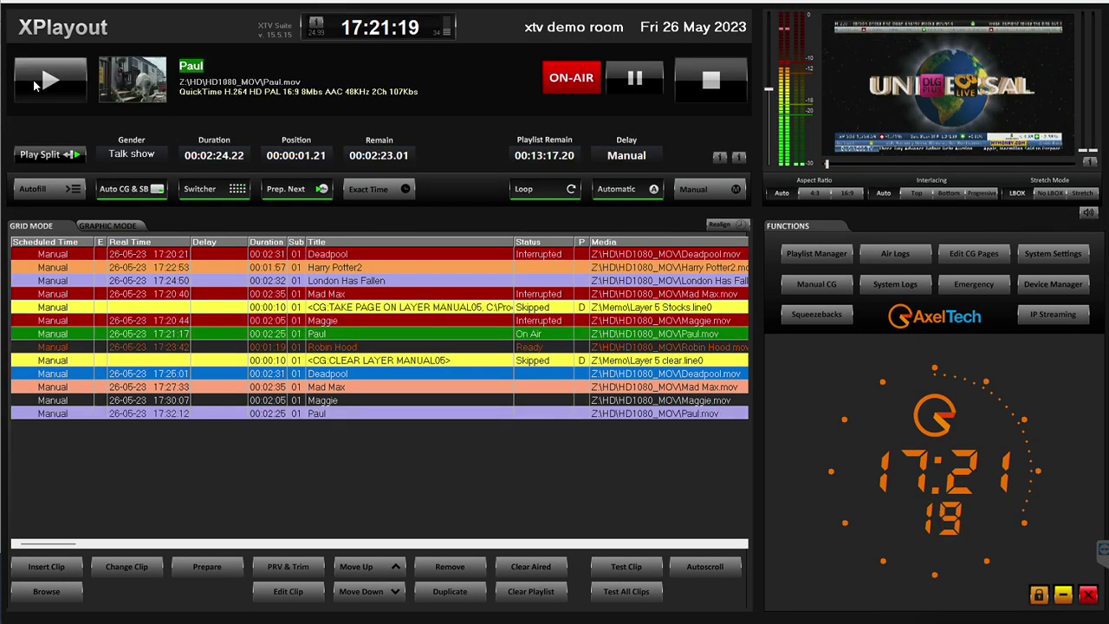
{"action": "left_click", "coordinate": [36, 84]}
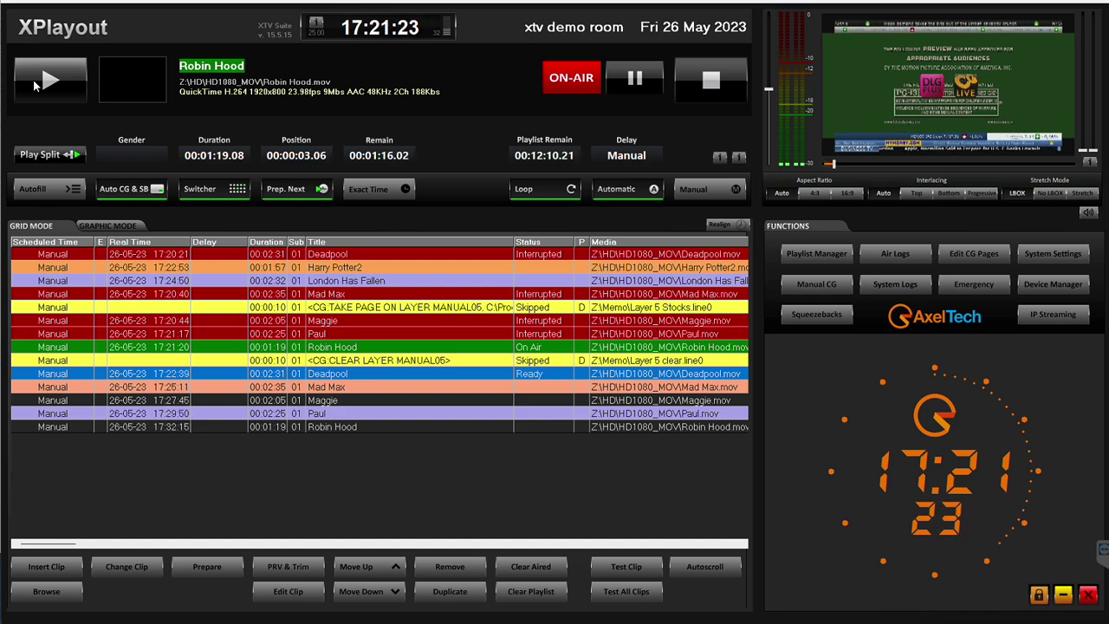
{"action": "left_click", "coordinate": [36, 84]}
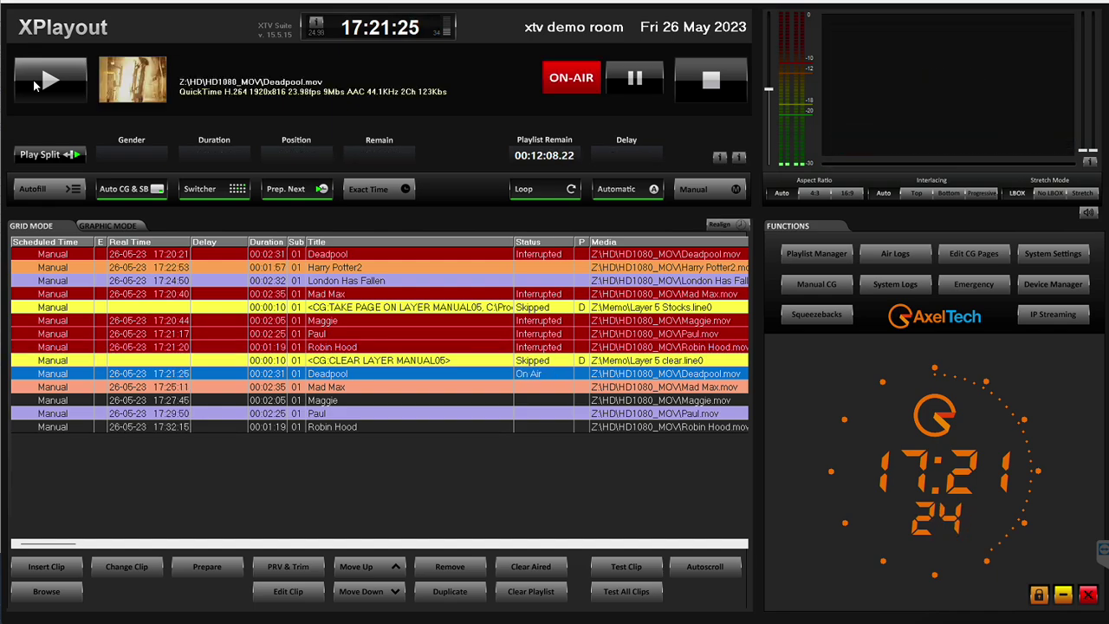